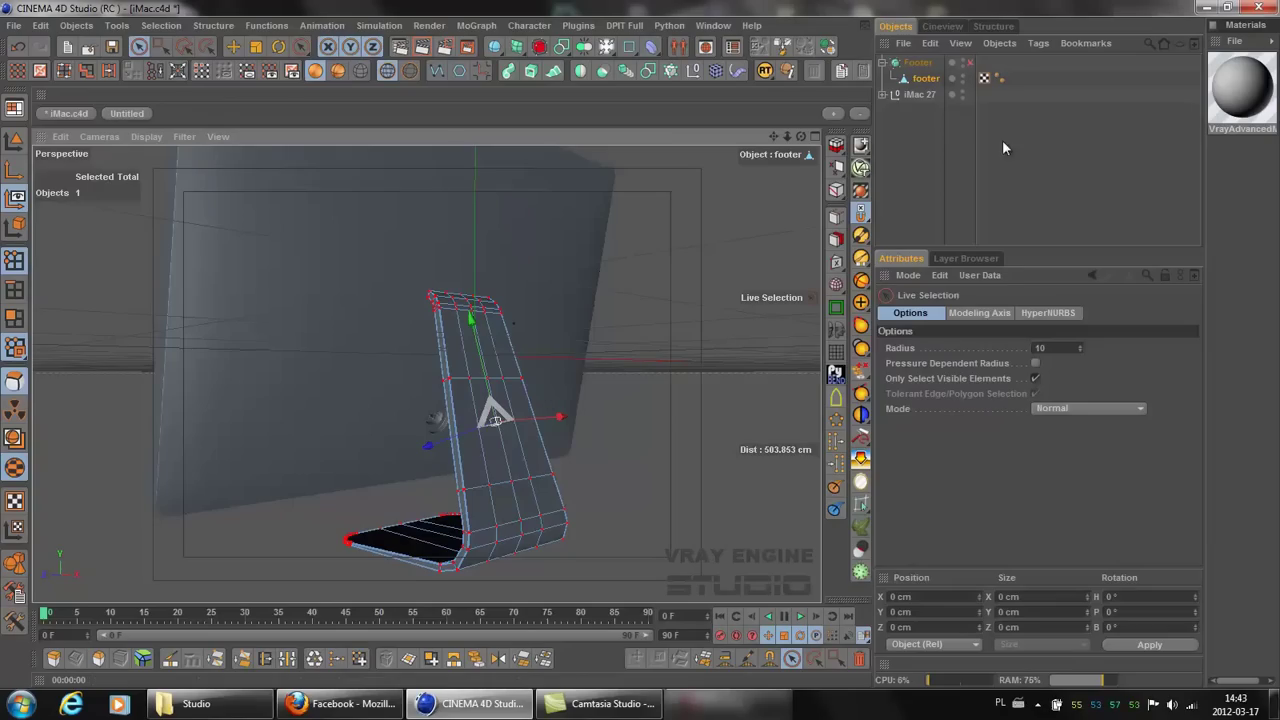
Step: Hide the iMac 27 model and frame the footer's cable hole in a maximized Front view
scroll(547, 361, up, 3)
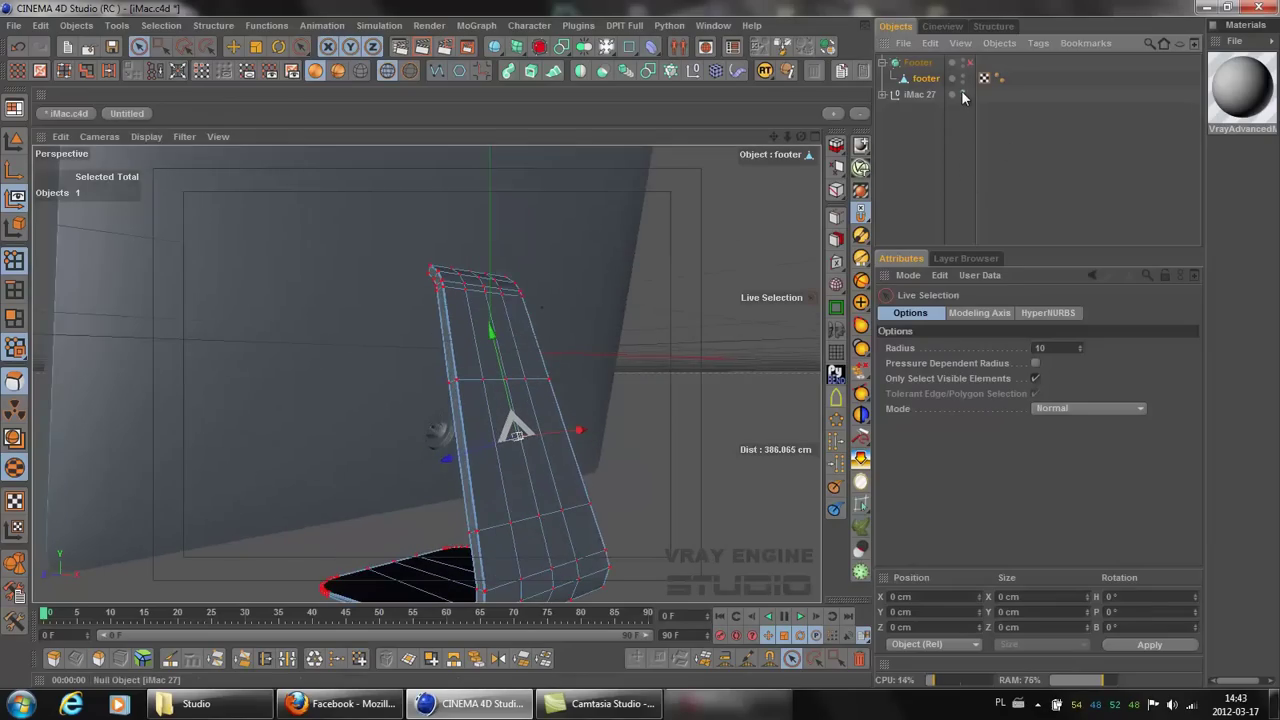
click(963, 93)
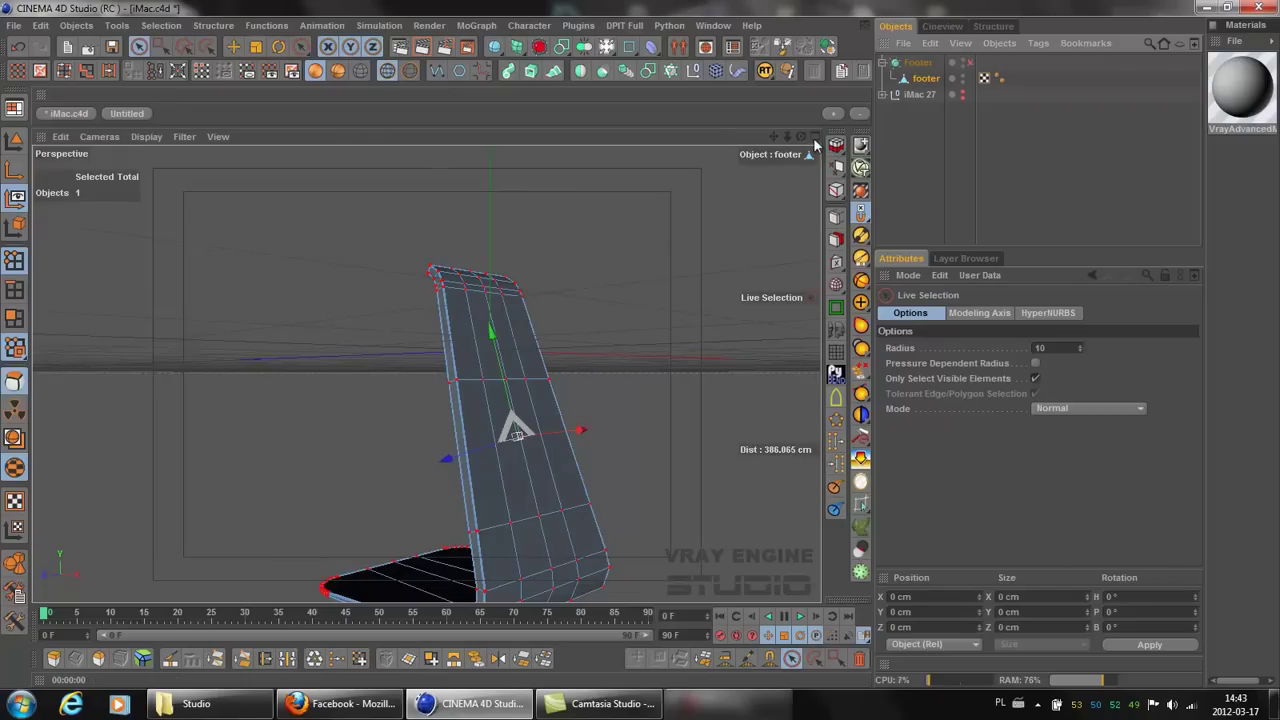
click(815, 136)
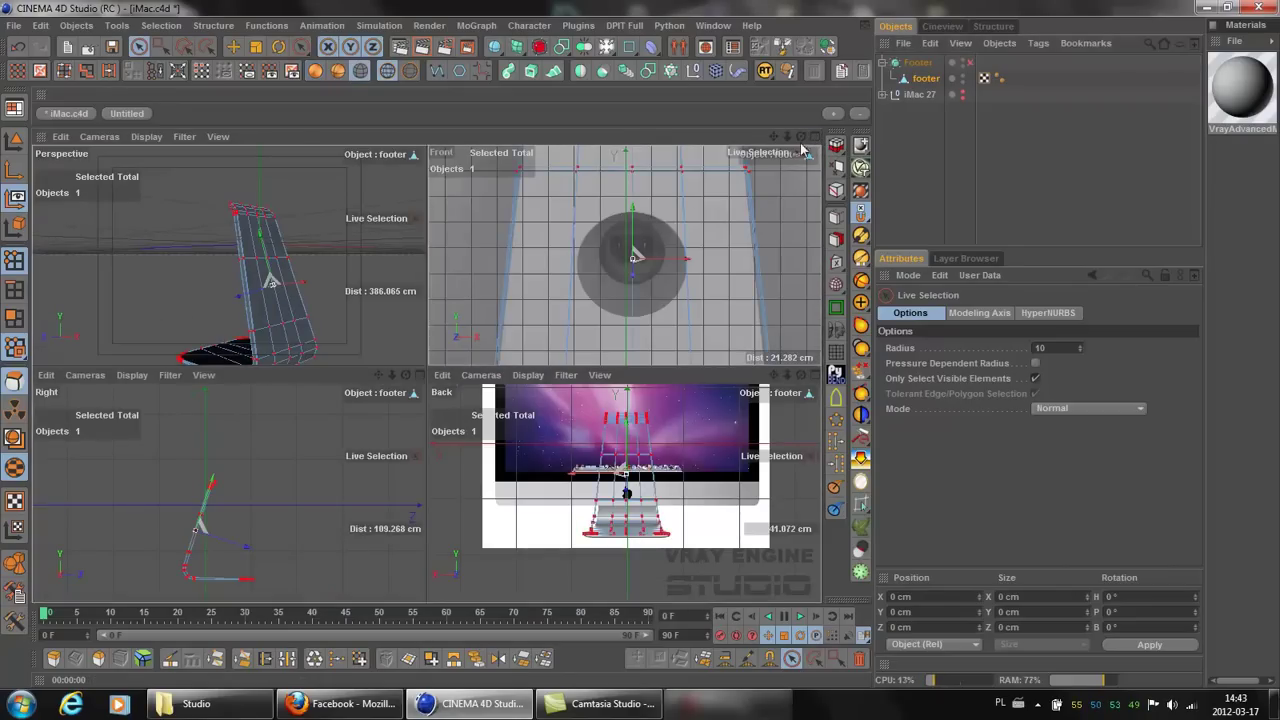
click(815, 136)
scroll(581, 271, down, 1)
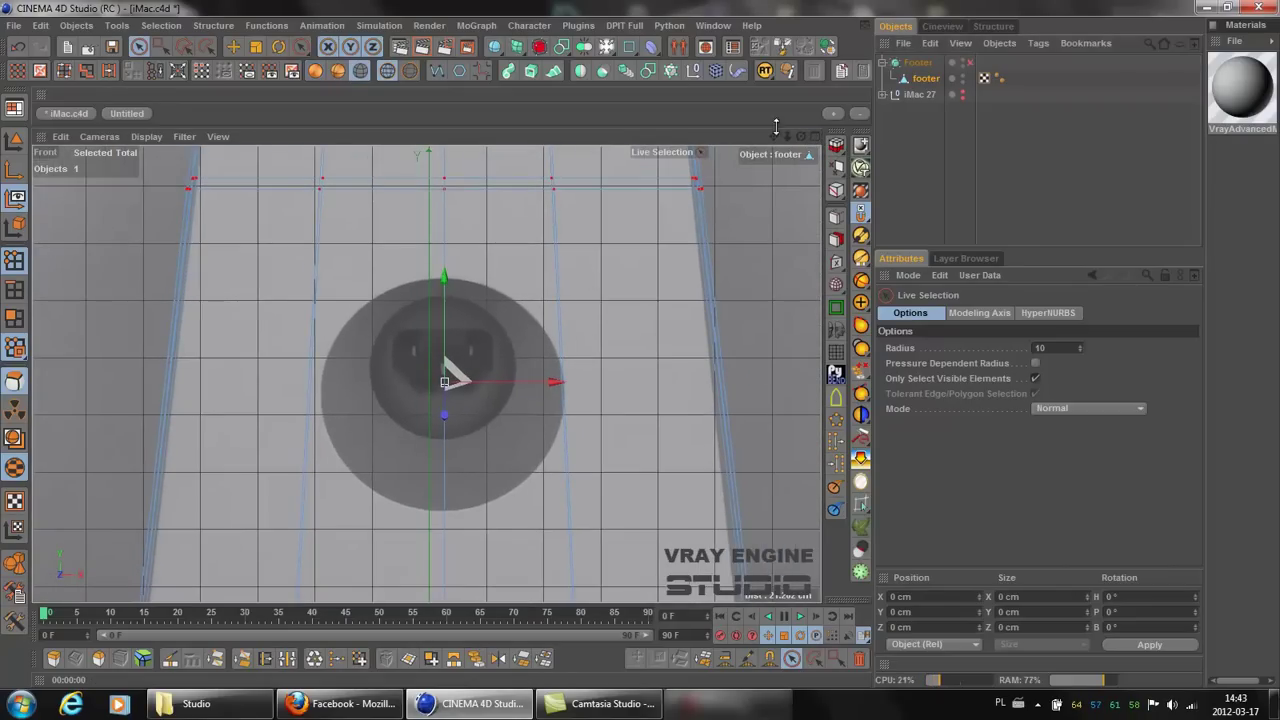
scroll(641, 341, down, 1)
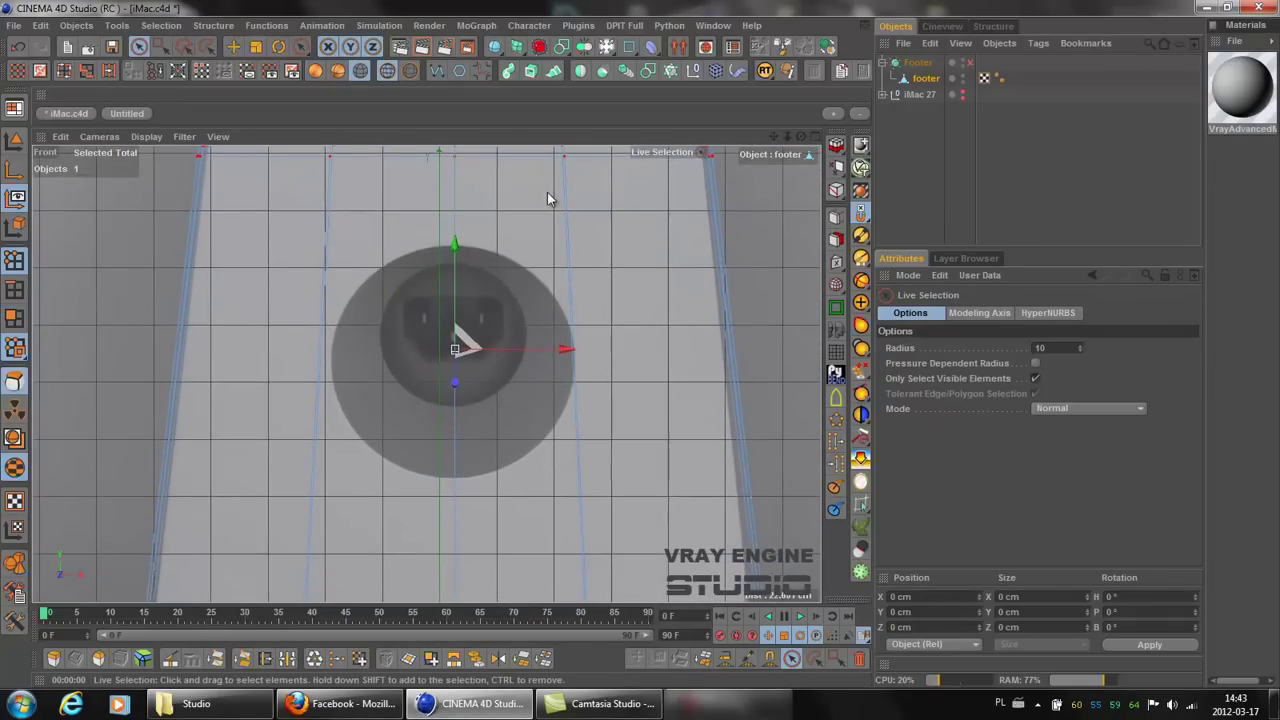
click(12, 318)
Step: Add three horizontal loop cuts across the footer around the cable hole with the Knife Loop tool
click(195, 659)
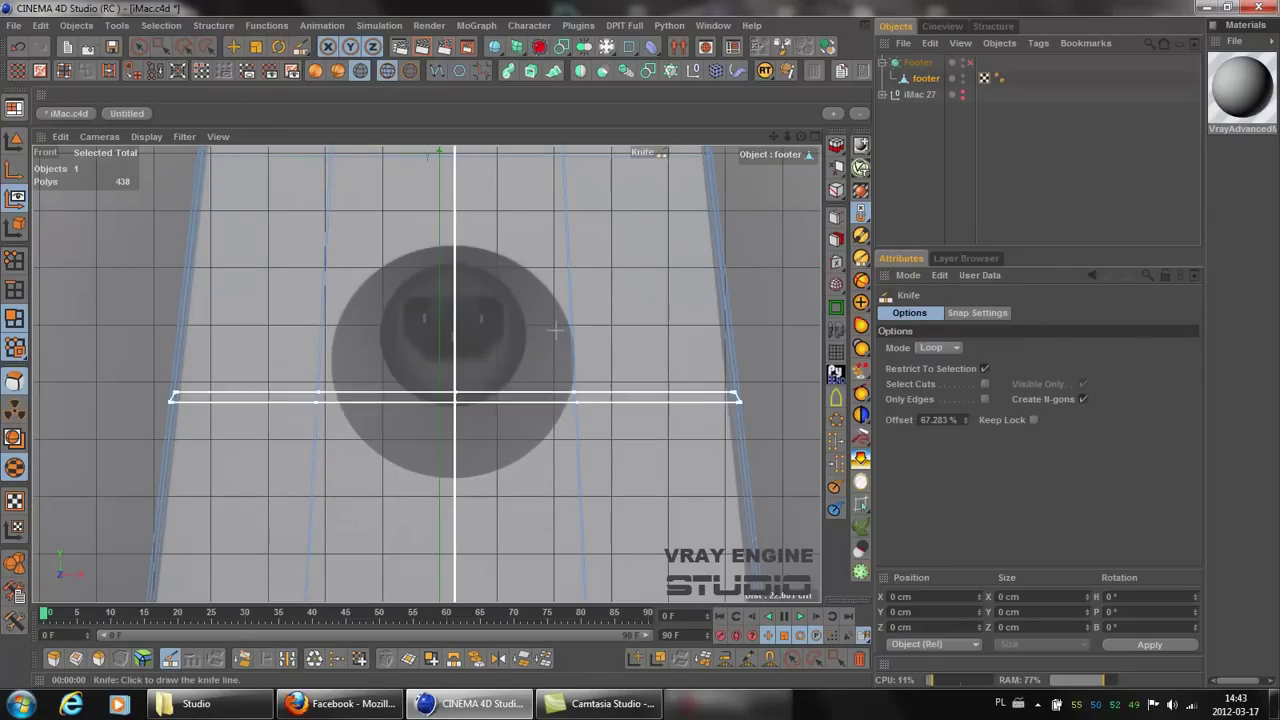
click(640, 247)
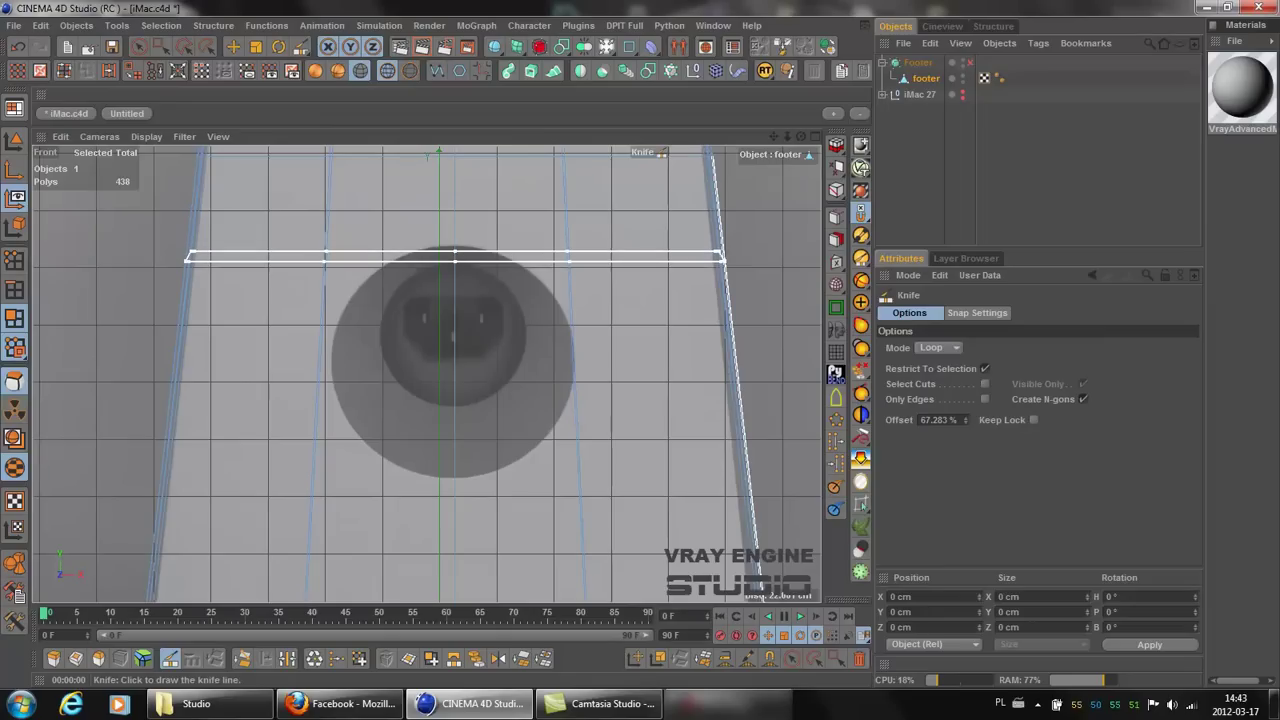
click(722, 256)
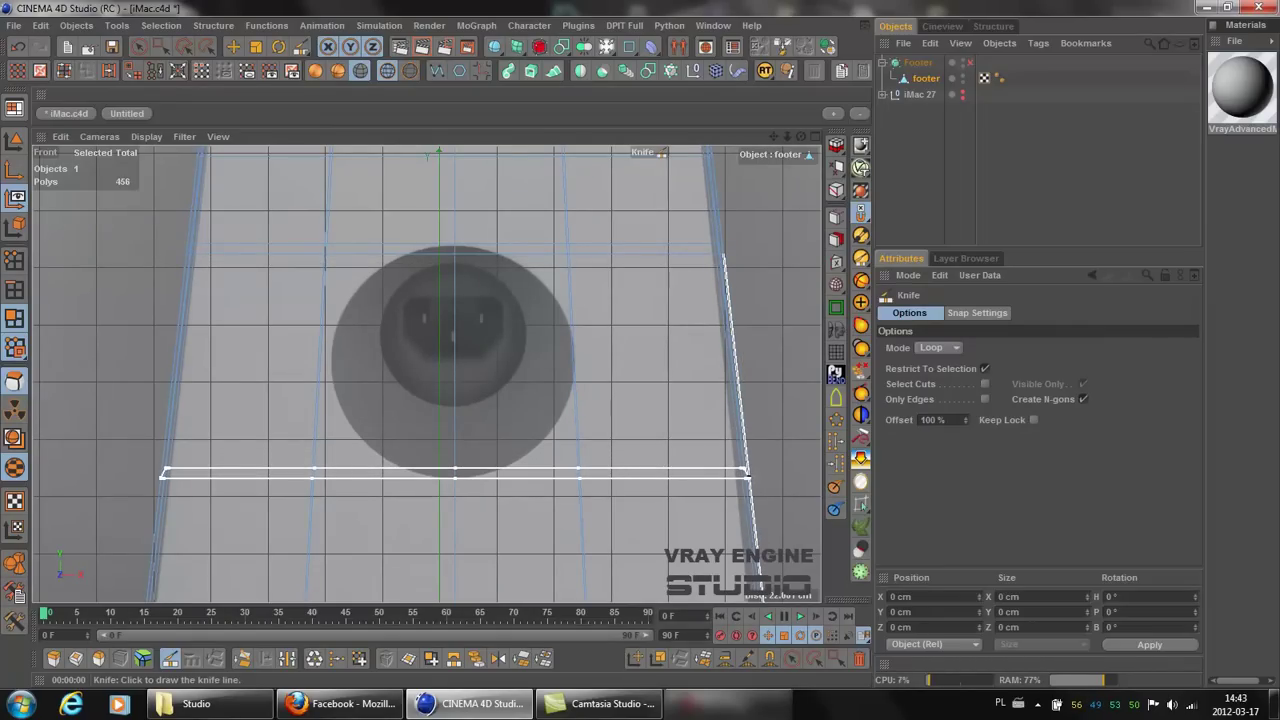
click(728, 470)
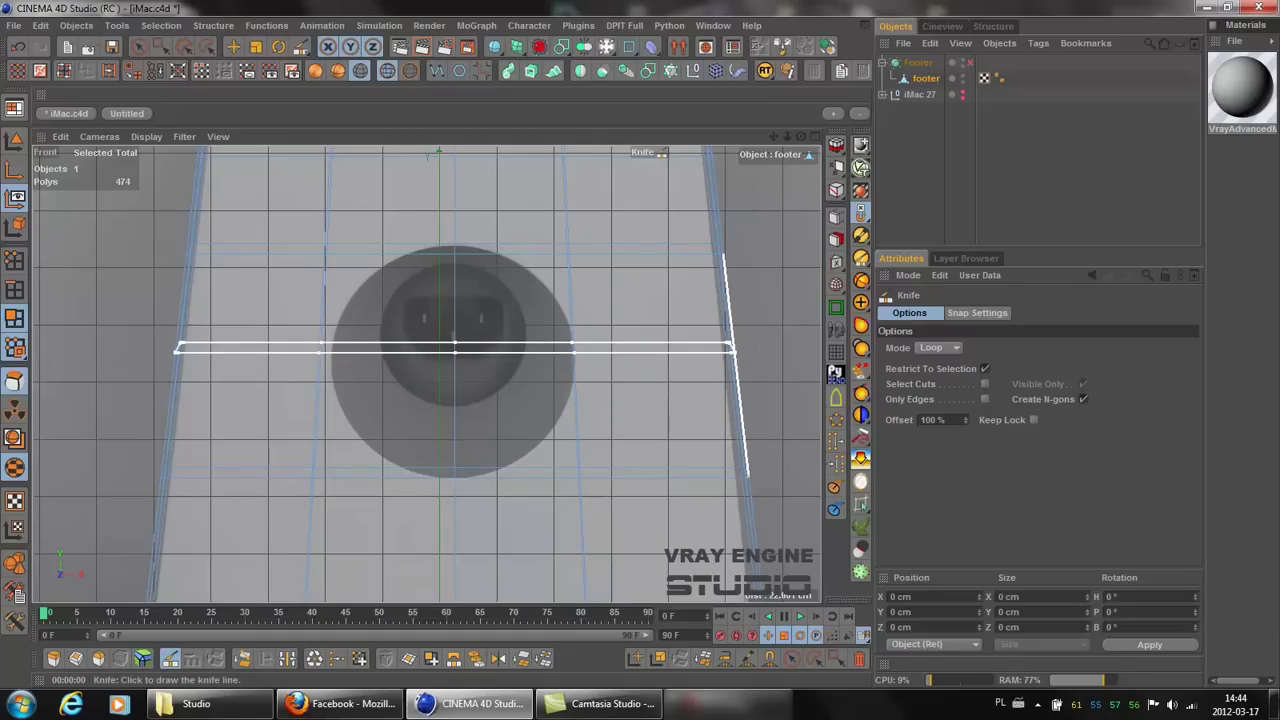
Step: Add a centred loop cut through the hole's middle at 50 % offset
click(733, 349)
key(shift)
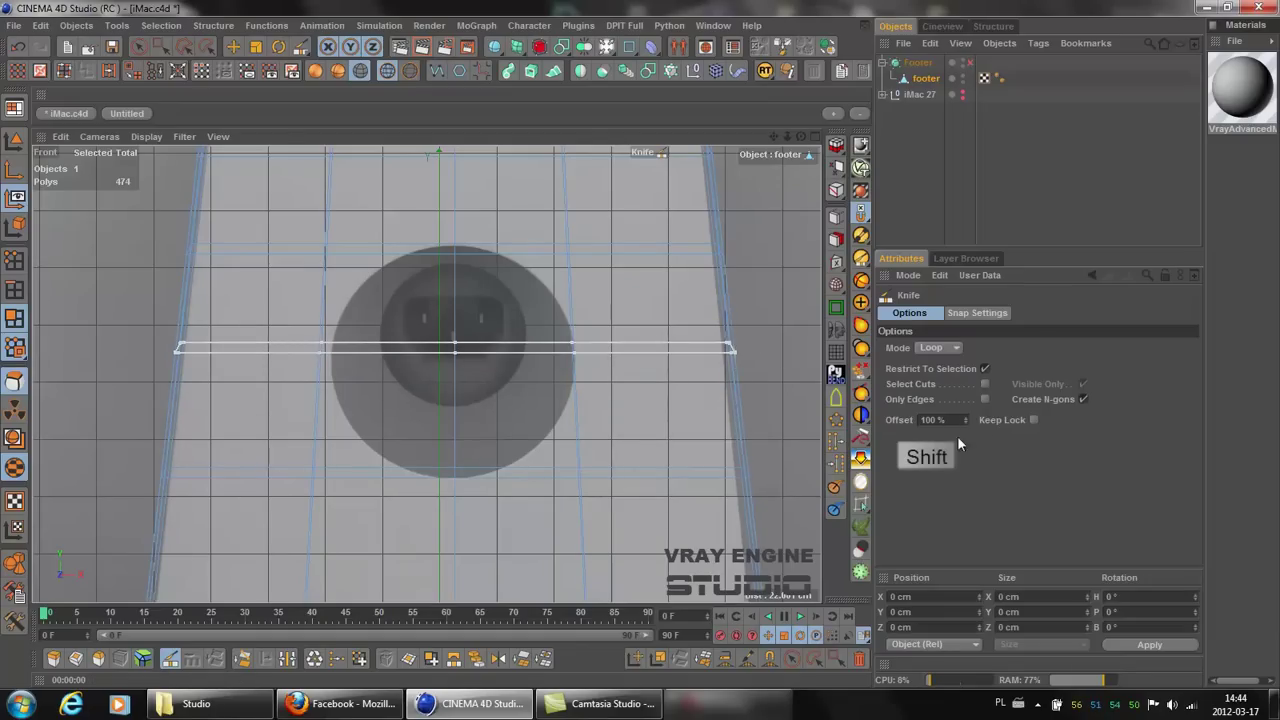
double_click(951, 419)
key(BackSpace)
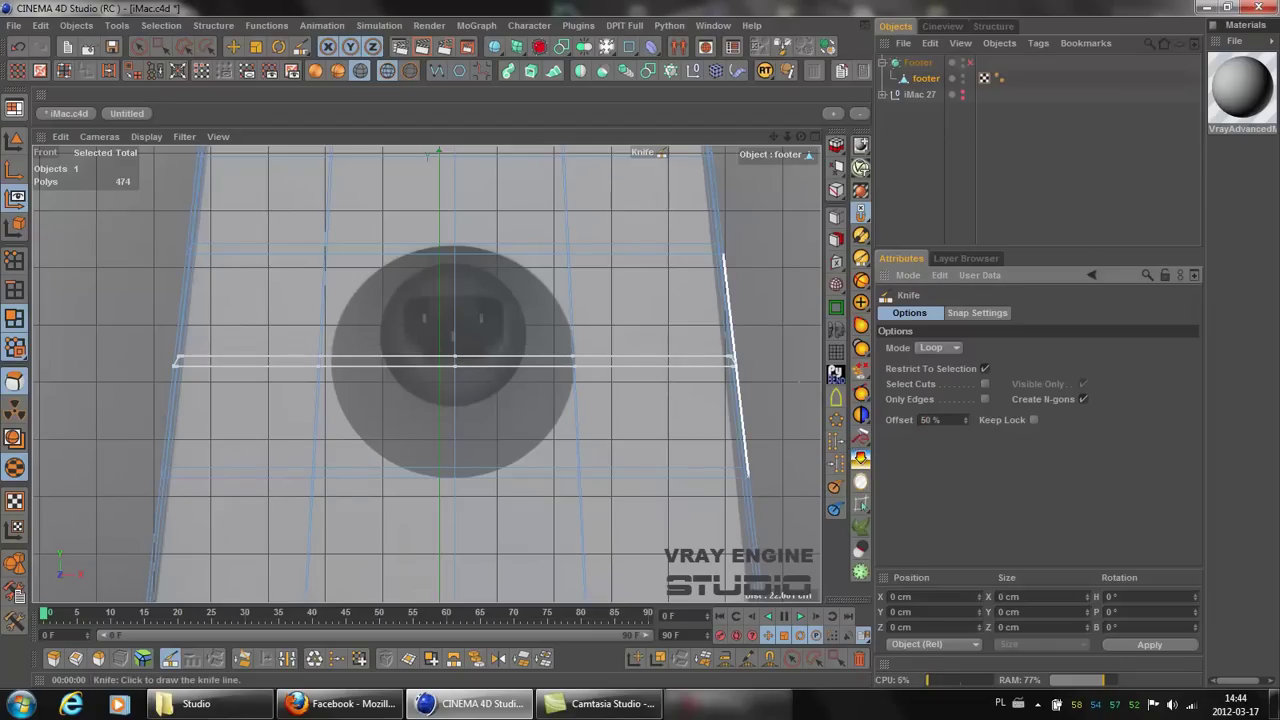
click(737, 368)
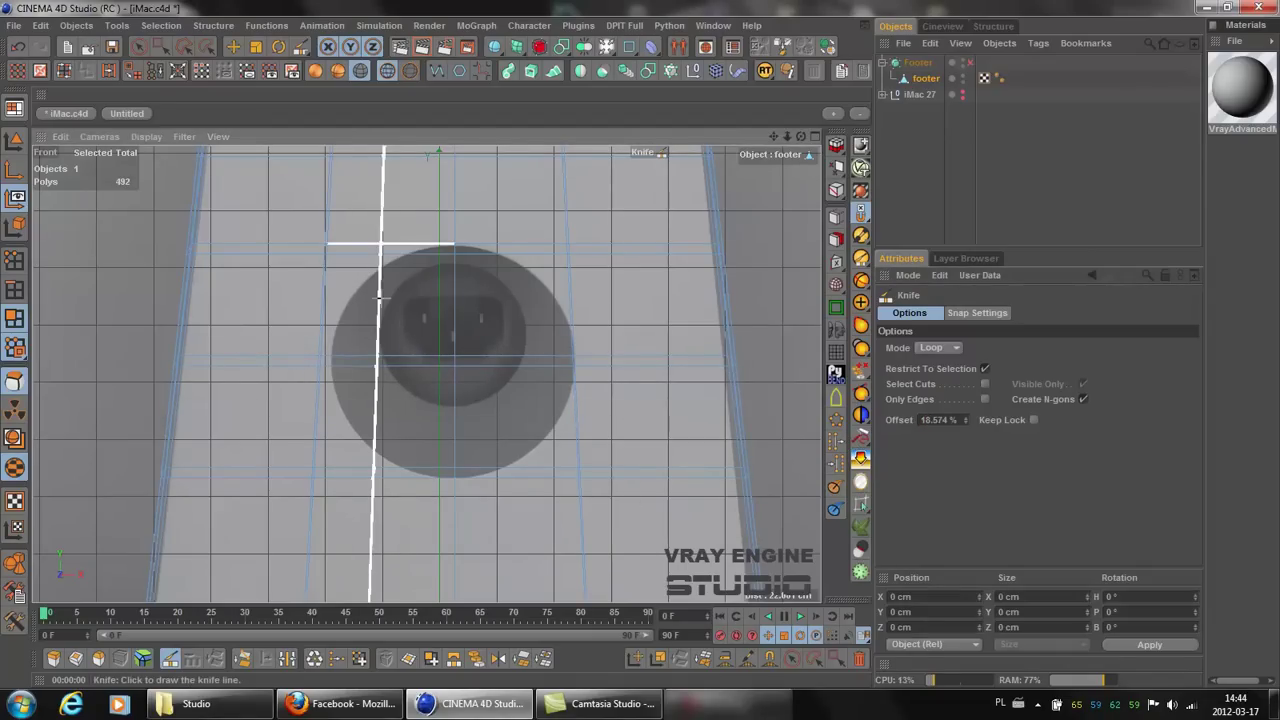
click(14, 262)
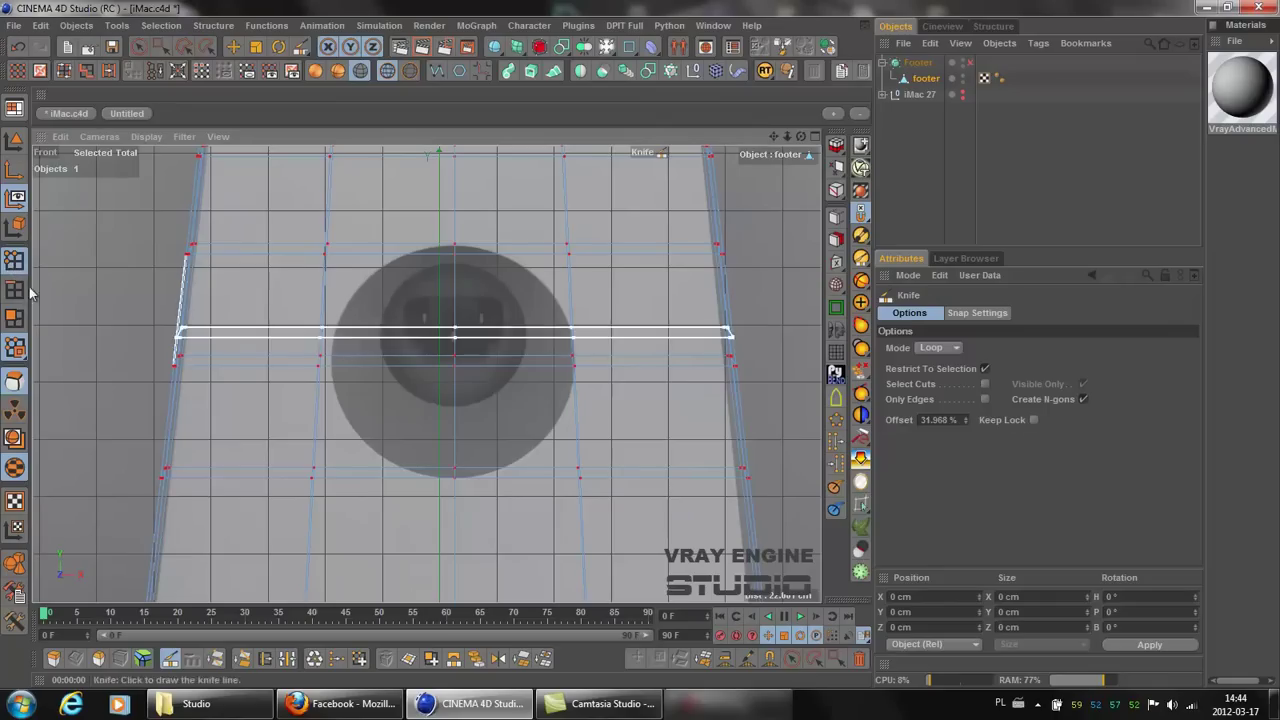
key(space)
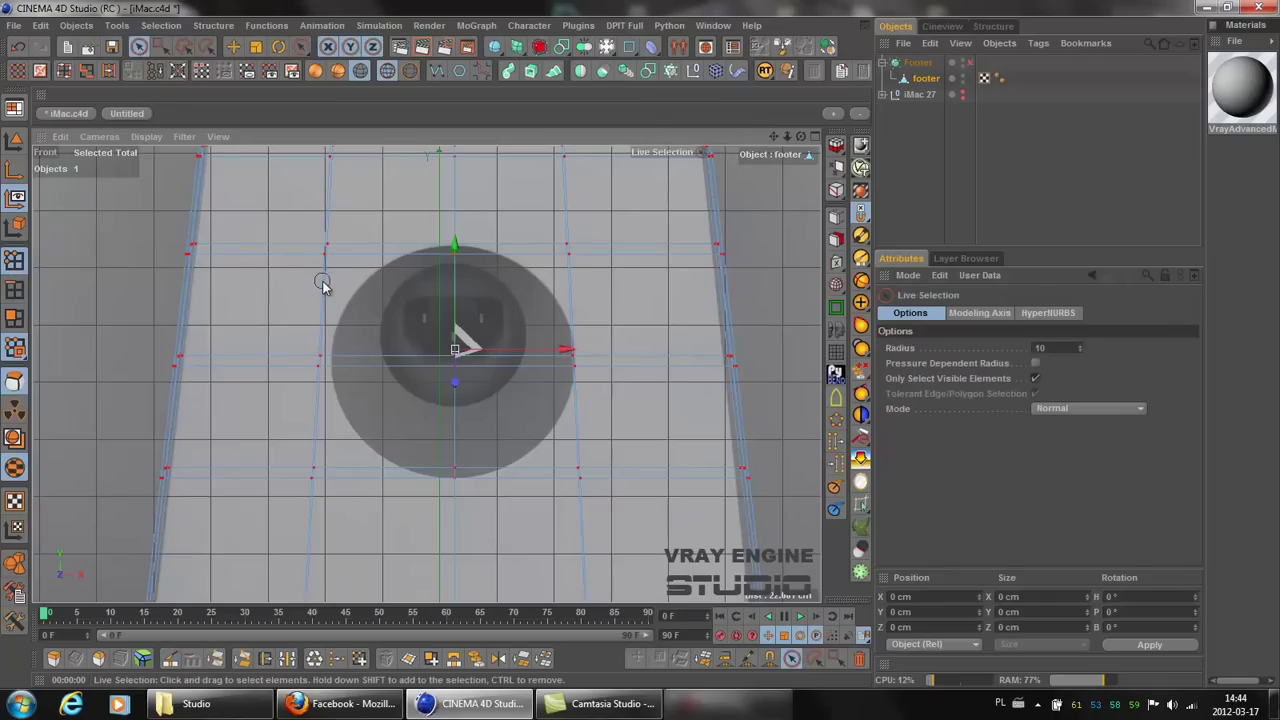
Step: Select the eight visible points ringing the hole centre and apply Points to Circle (about 100 cm)
key(0)
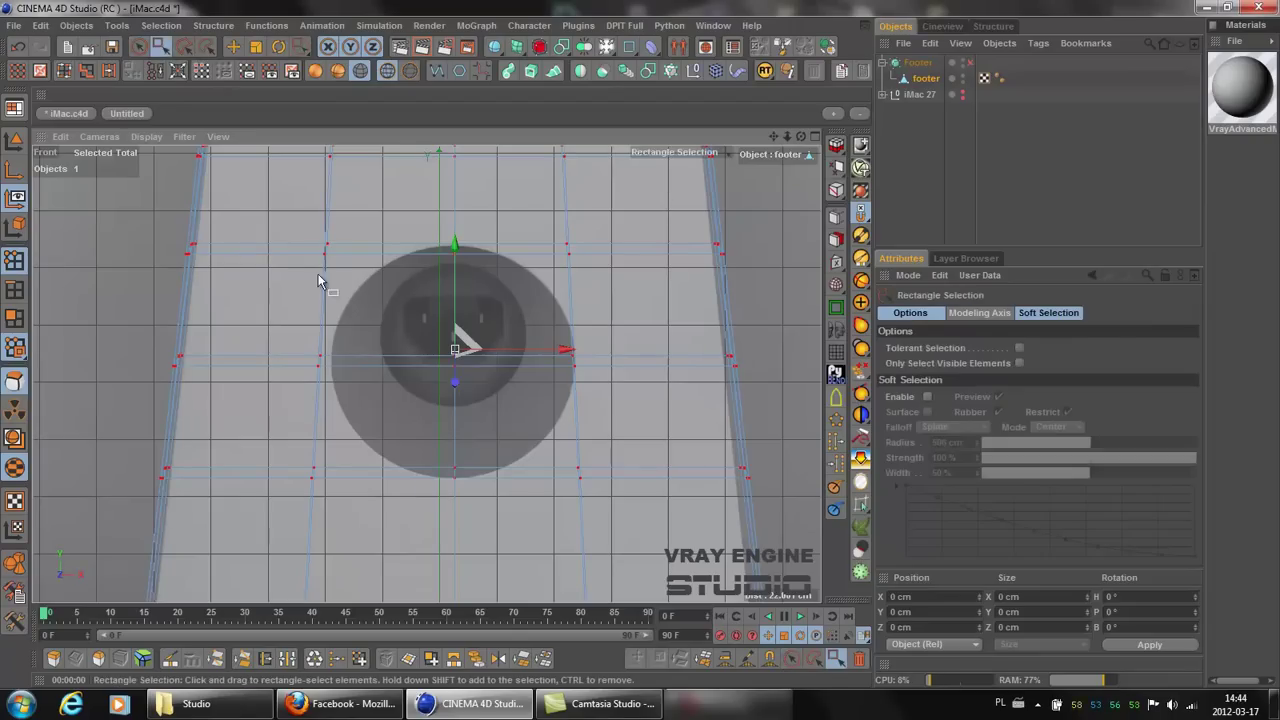
drag(289, 211, 318, 282)
click(1019, 363)
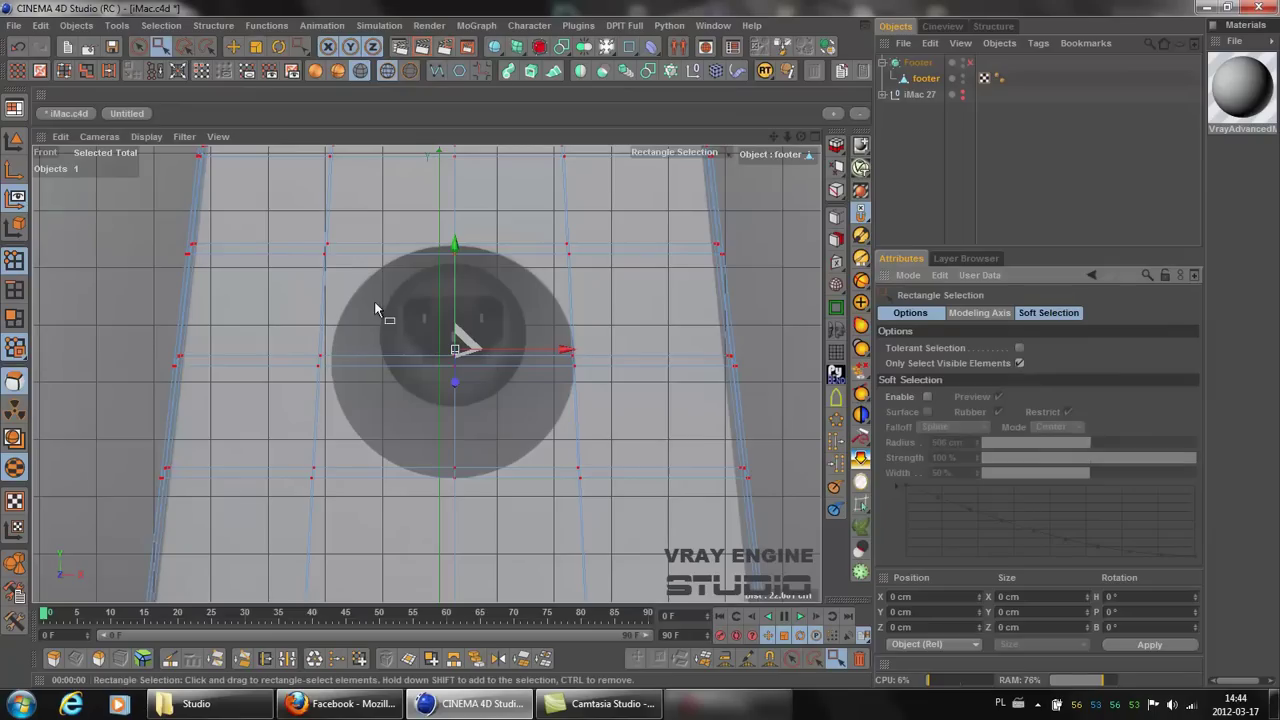
mouse_move(279, 217)
mouse_down()
mouse_move(391, 451)
mouse_move(620, 528)
mouse_move(608, 540)
mouse_up()
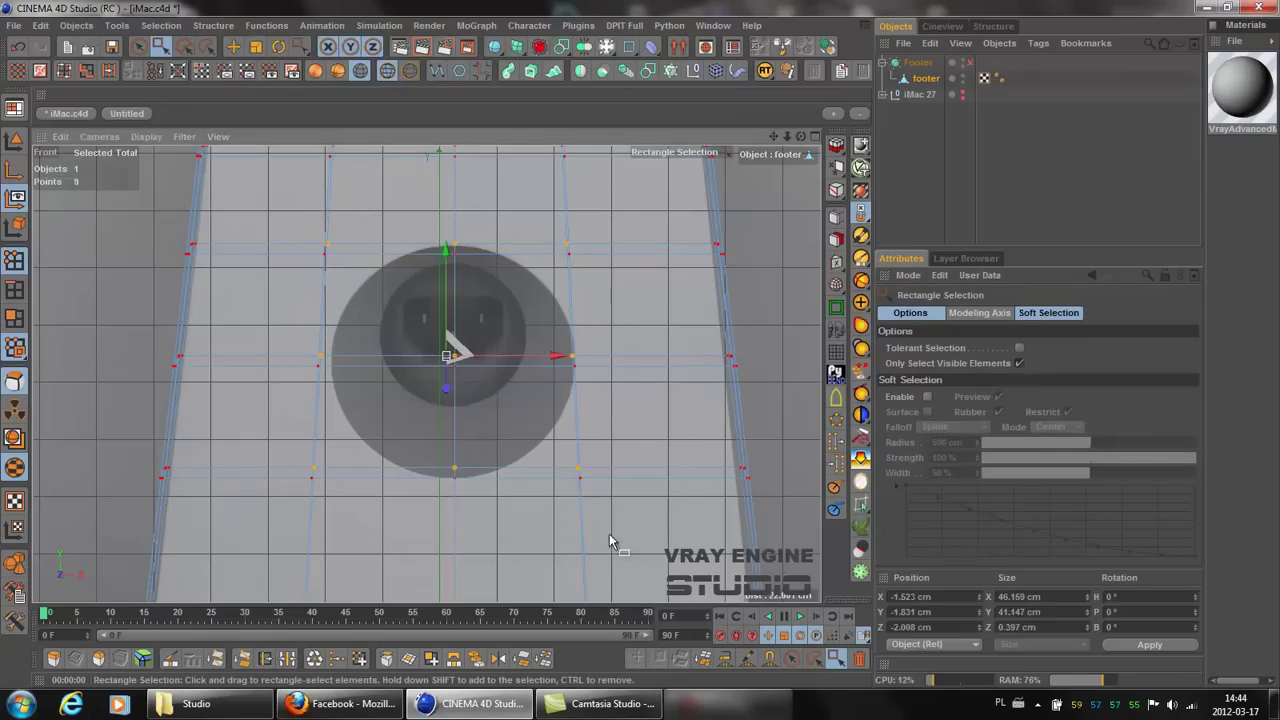
scroll(565, 505, up, 1)
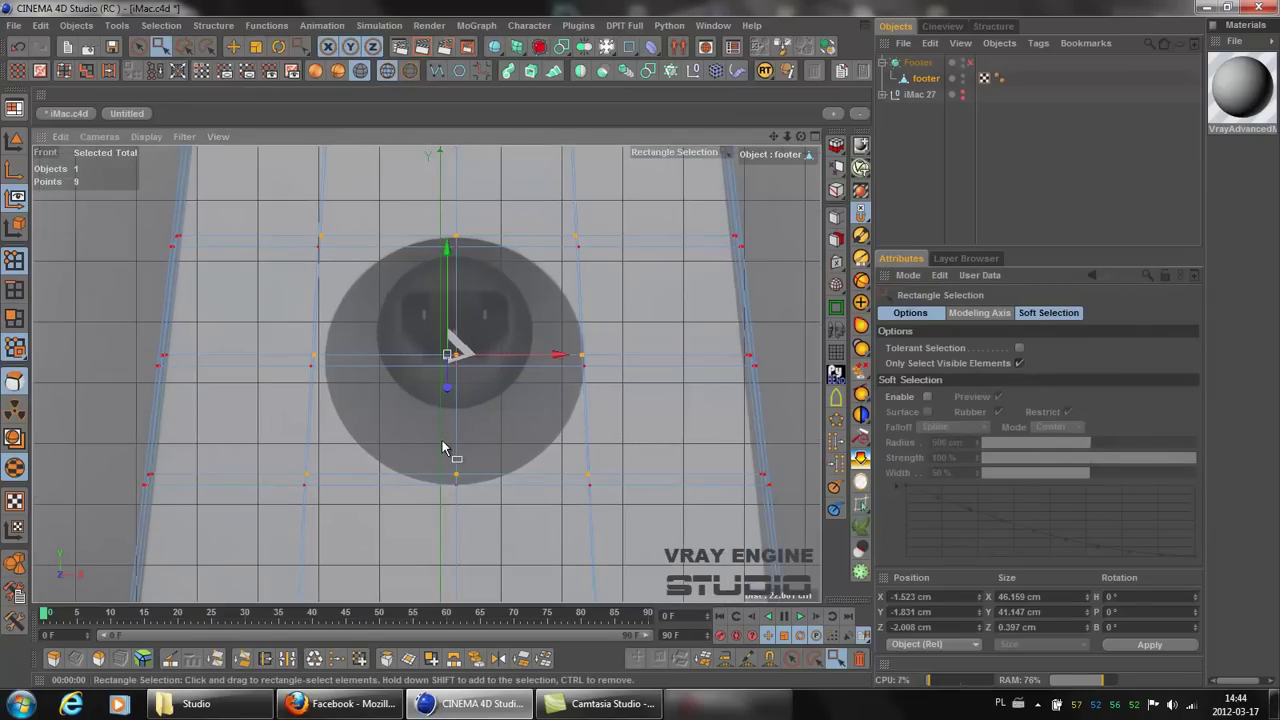
ctrl+drag(410, 310, 472, 376)
click(838, 428)
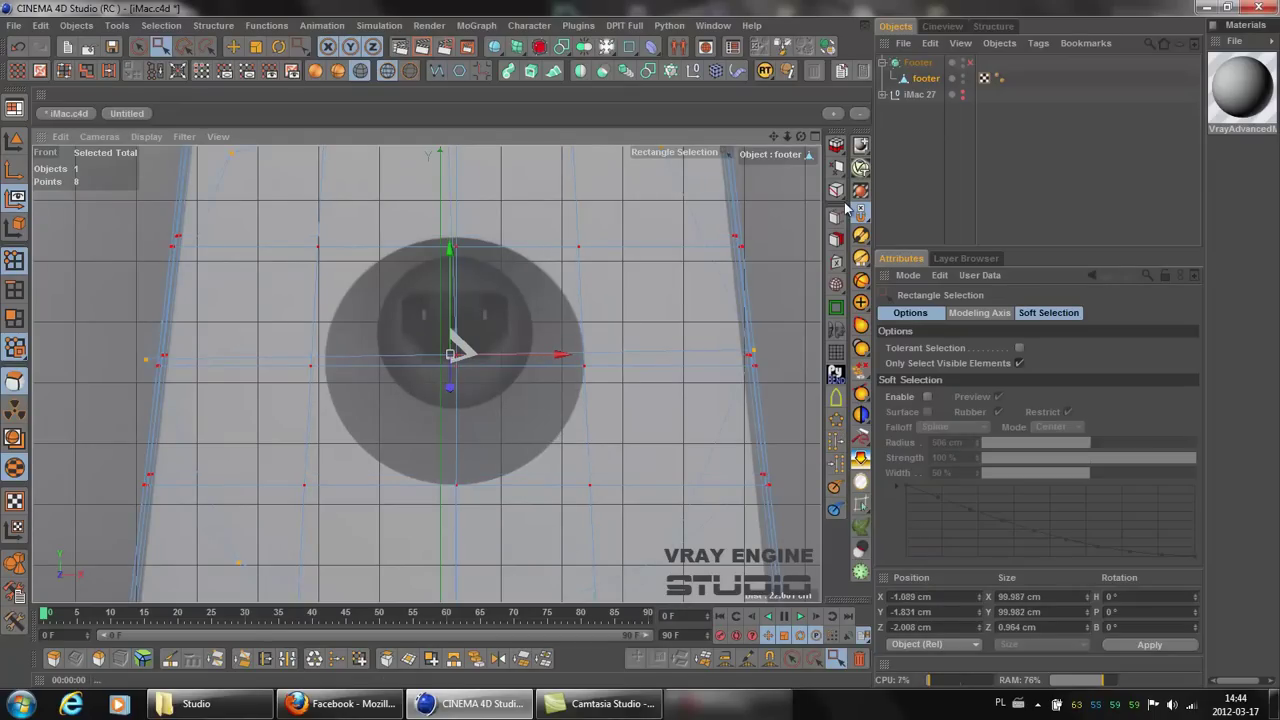
click(815, 138)
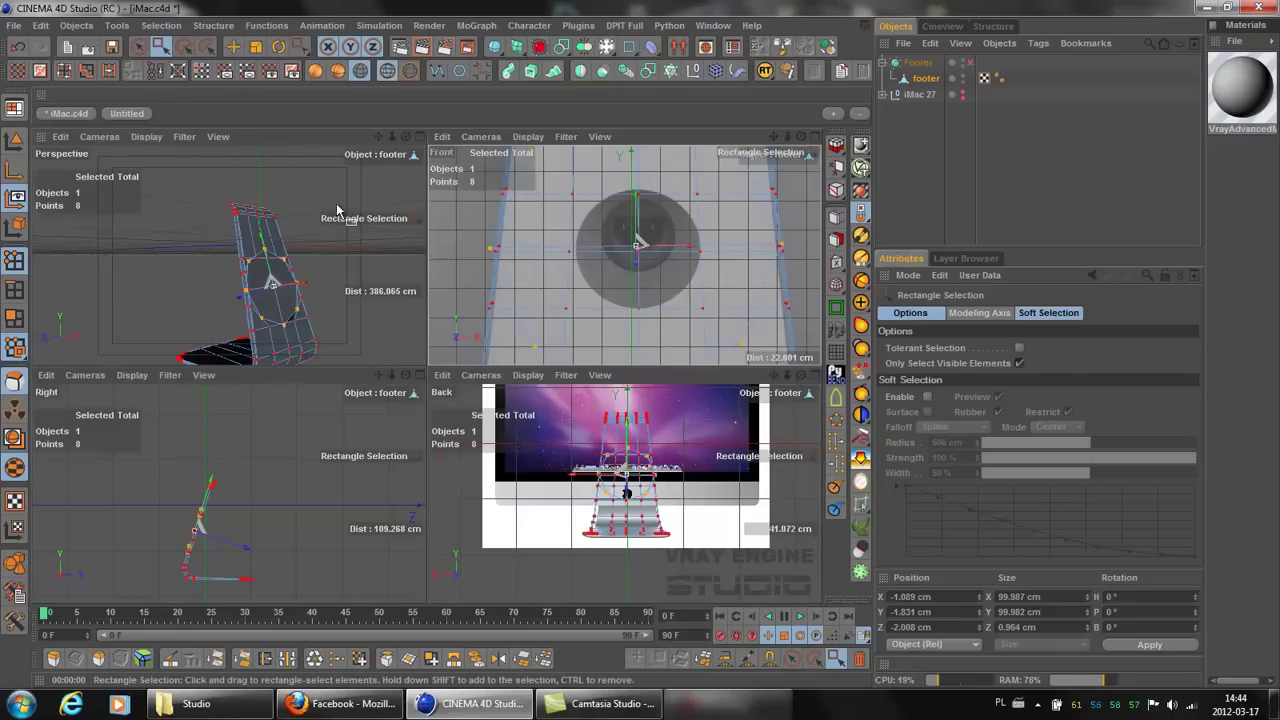
click(418, 137)
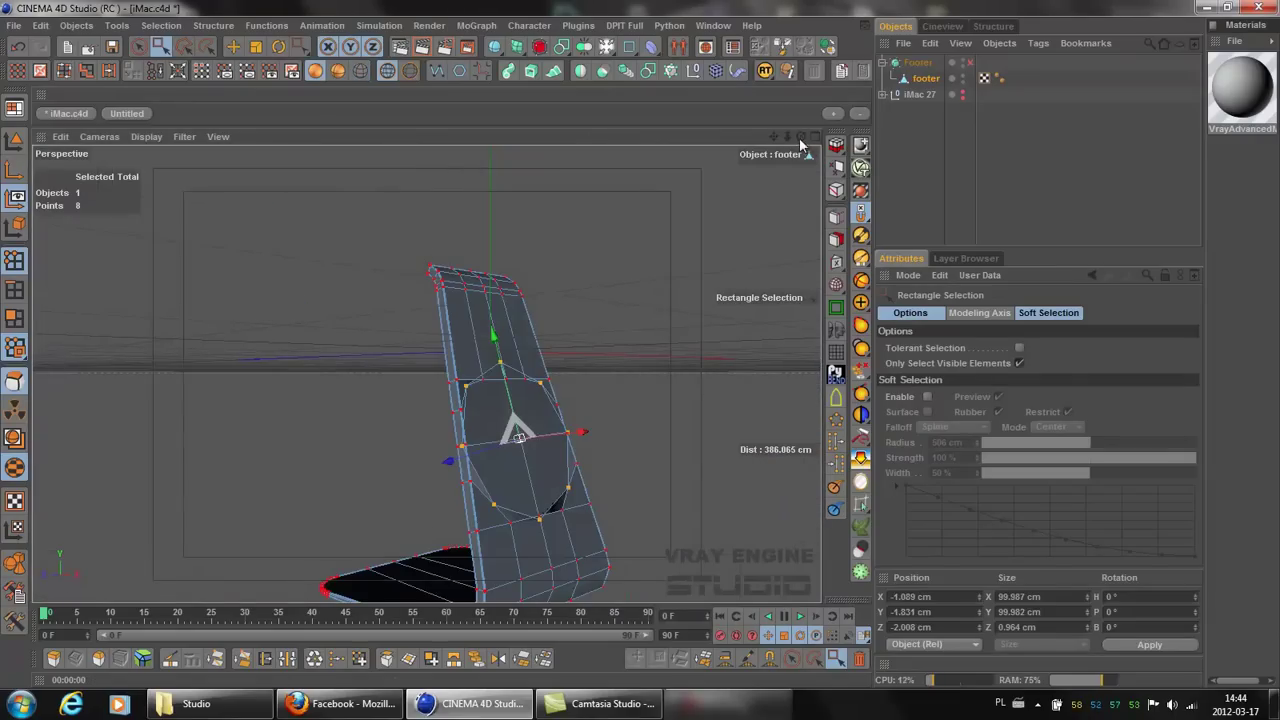
Step: Switch to the Scale tool with depth-axis scaling locked and maximize the Front view
drag(800, 145, 640, 344)
key(t)
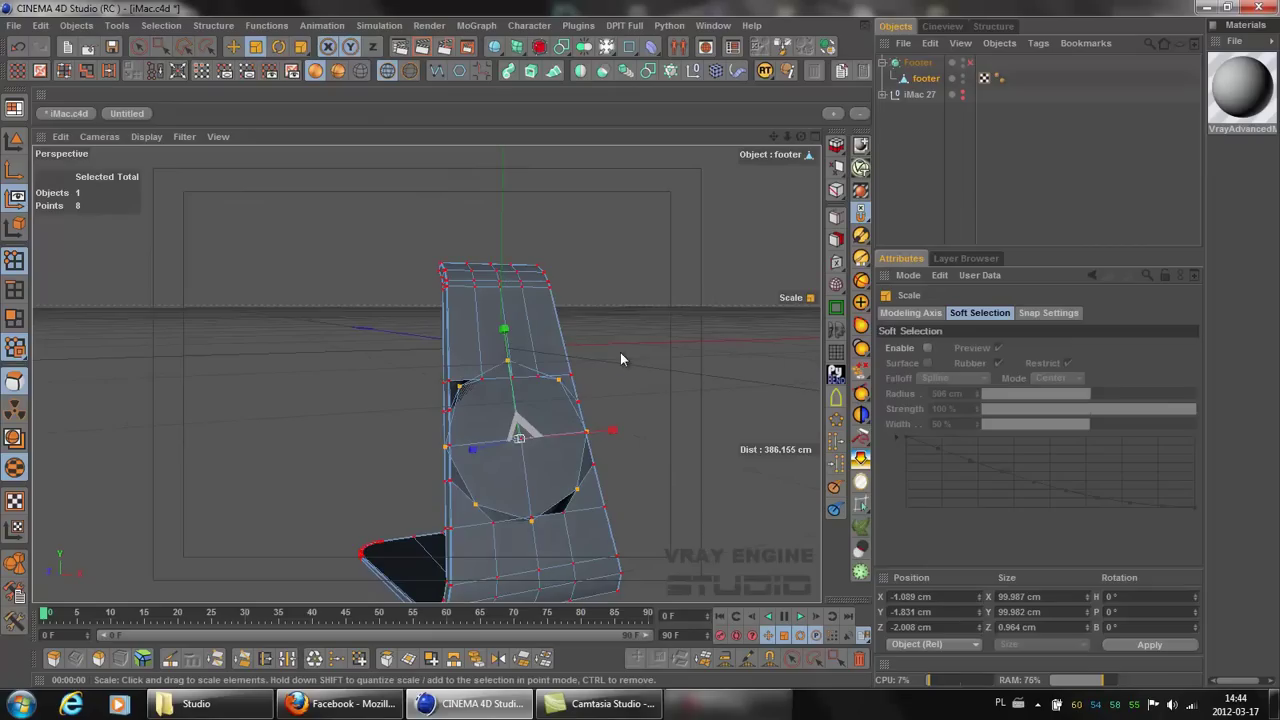
alt+drag(620, 352, 717, 195)
mouse_move(805, 137)
mouse_down()
mouse_move(618, 357)
mouse_move(650, 339)
mouse_up()
click(370, 47)
drag(797, 143, 639, 343)
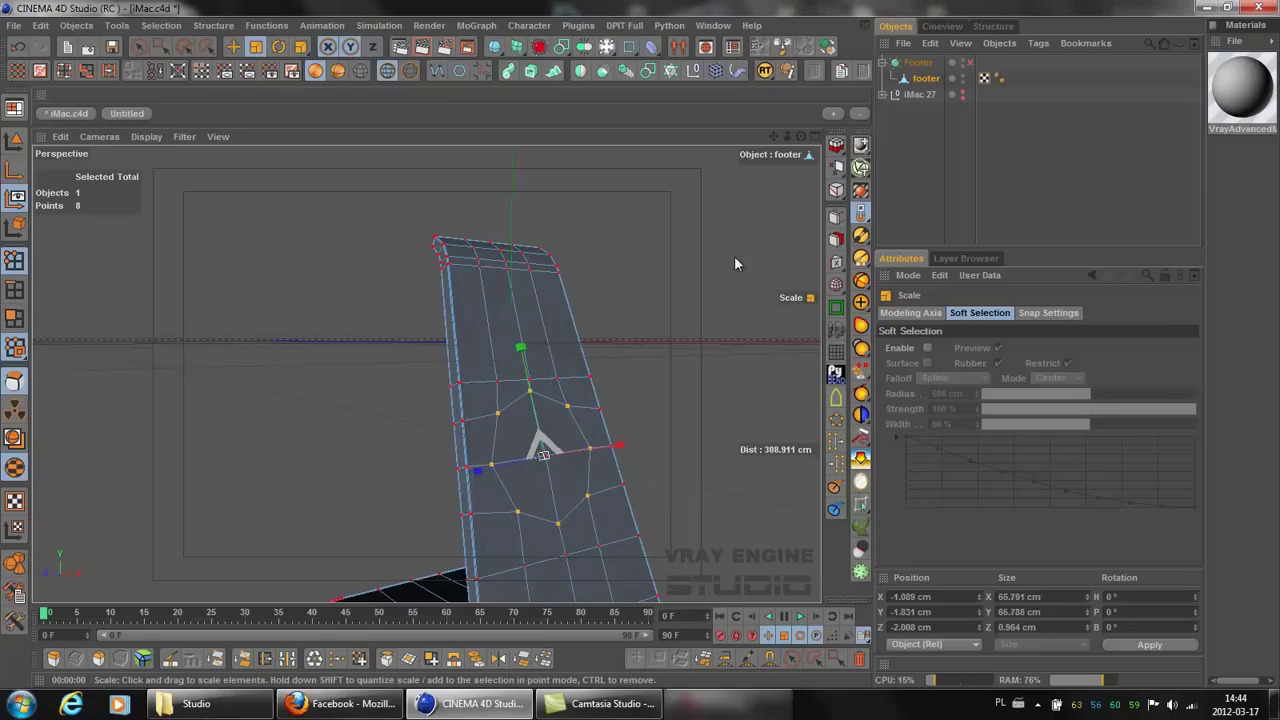
click(814, 137)
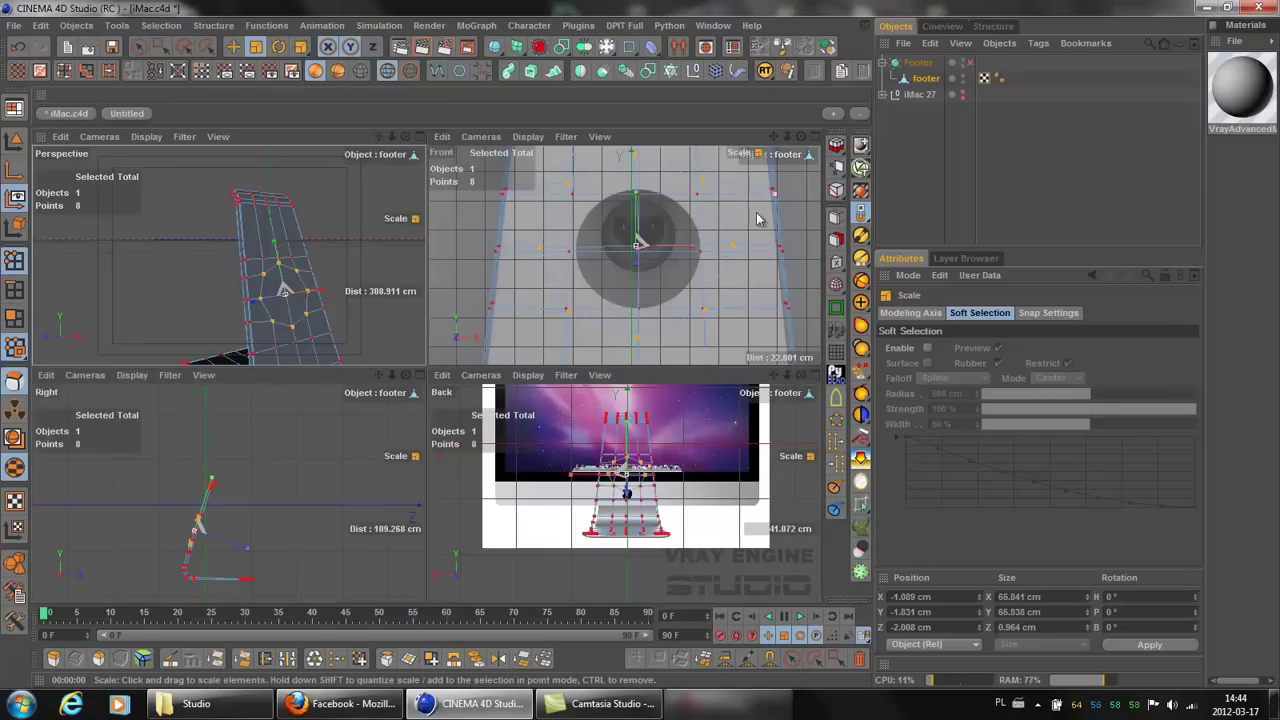
middle_click(798, 146)
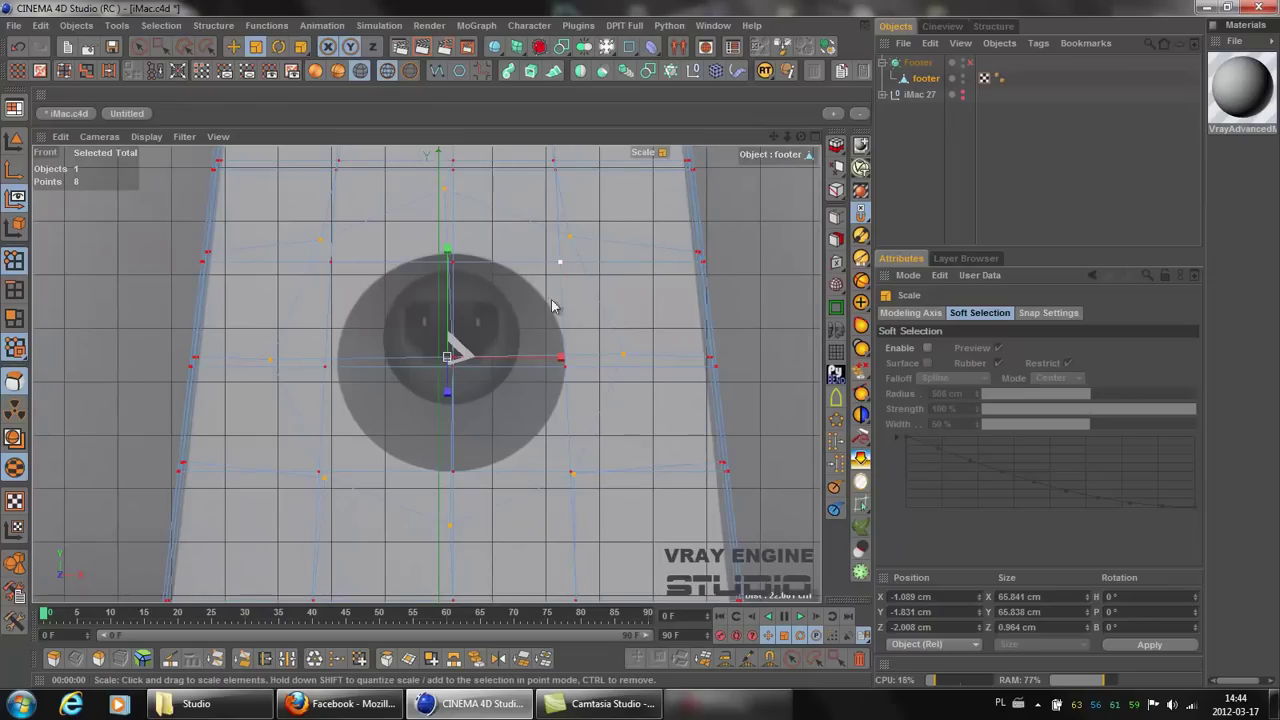
Step: Scale the point ring down, setting its Size X to 41.842 cm to match the hole
drag(743, 263, 644, 351)
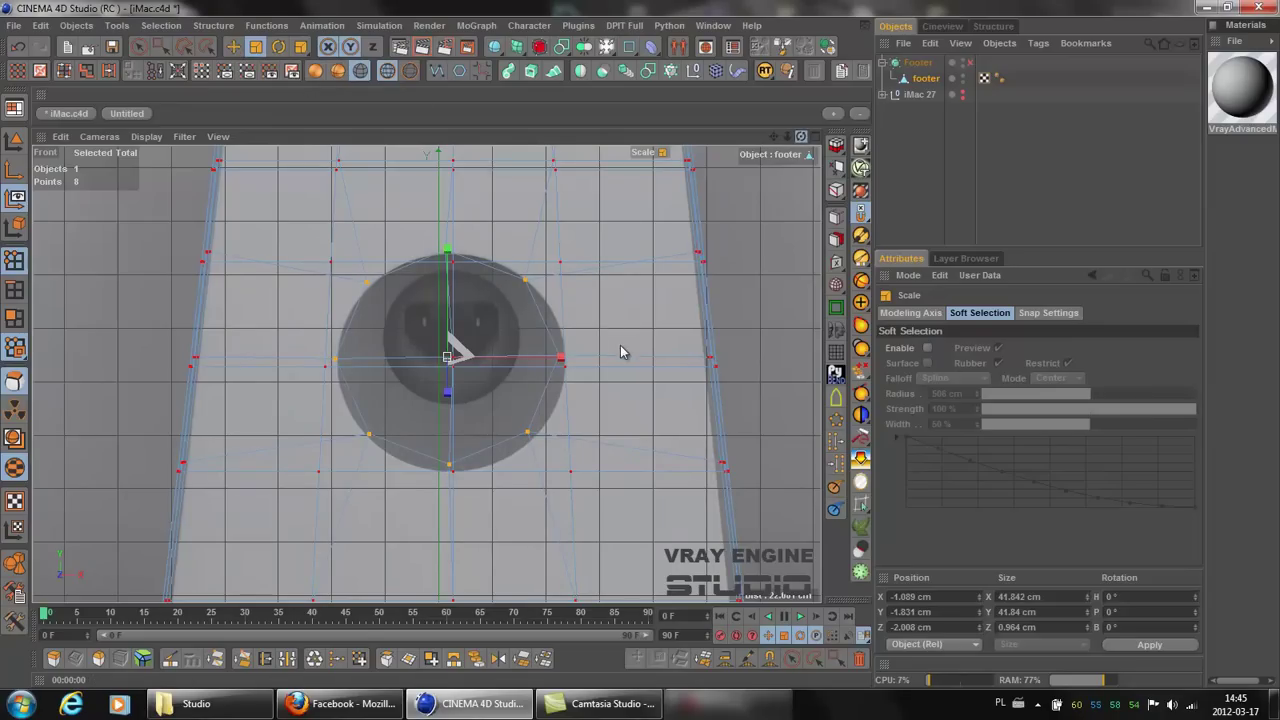
drag(646, 351, 641, 350)
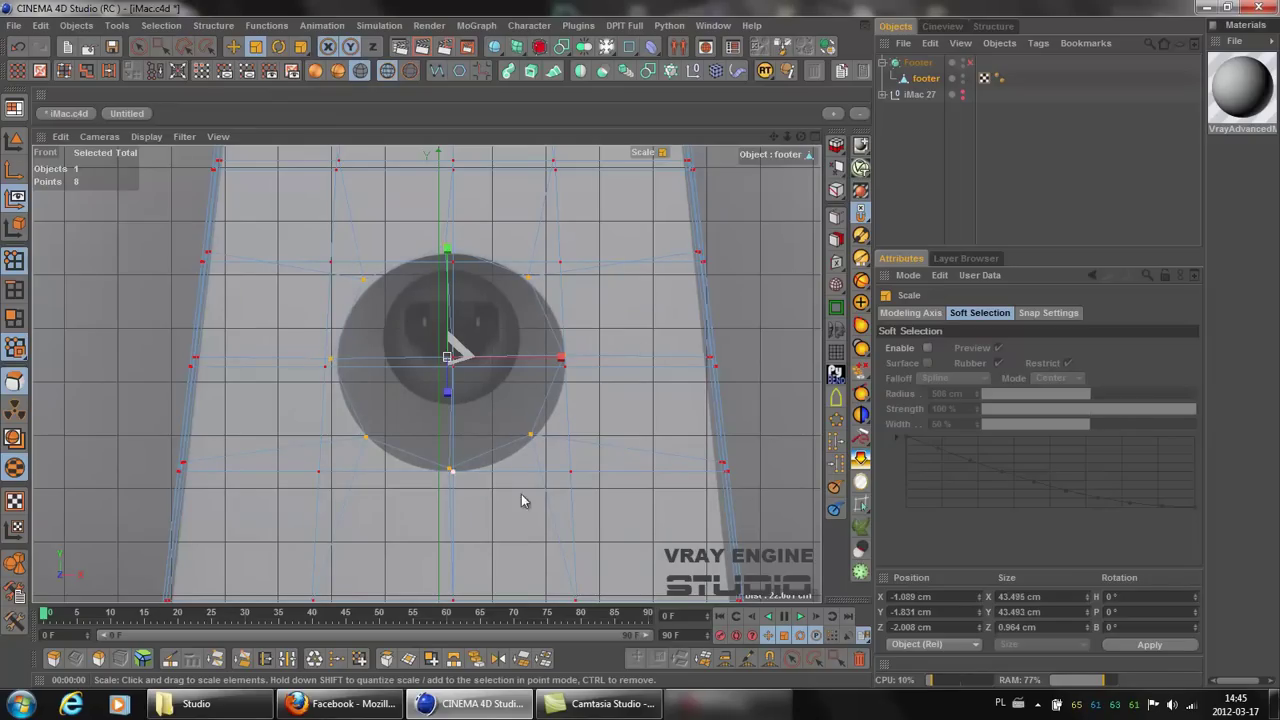
double_click(1013, 596)
key(BackSpace)
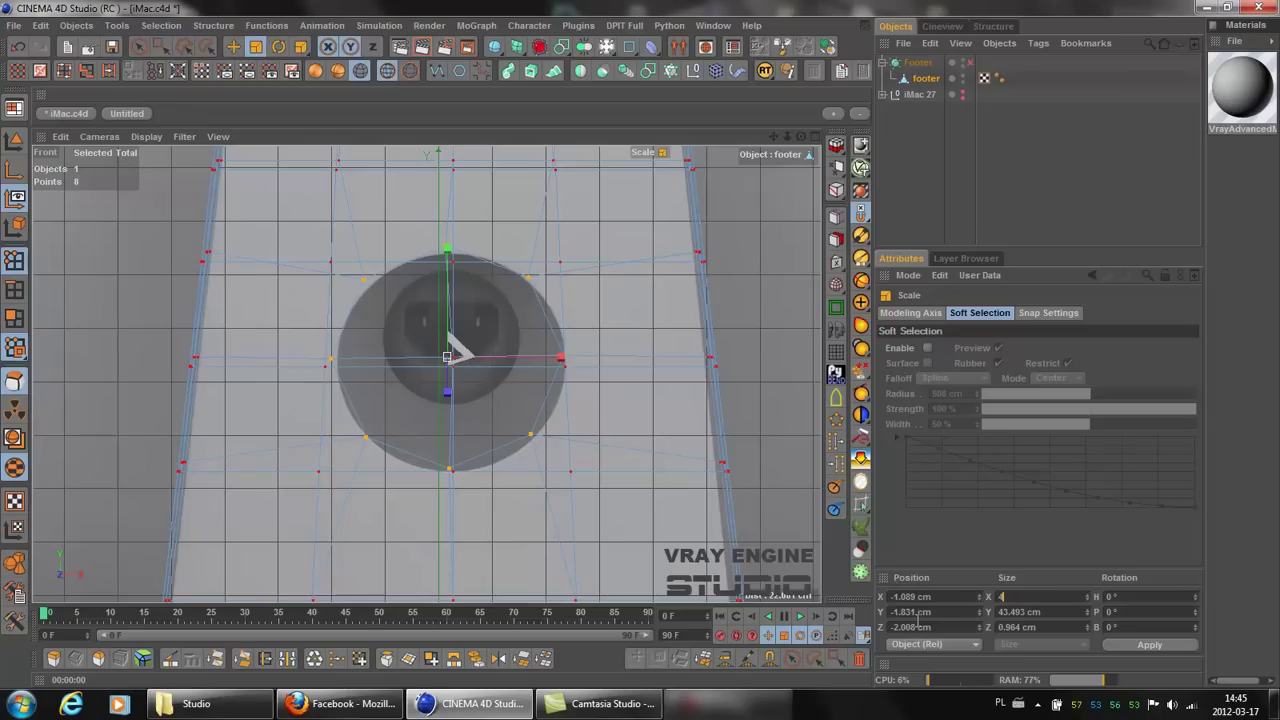
text(41.842)
key(Return)
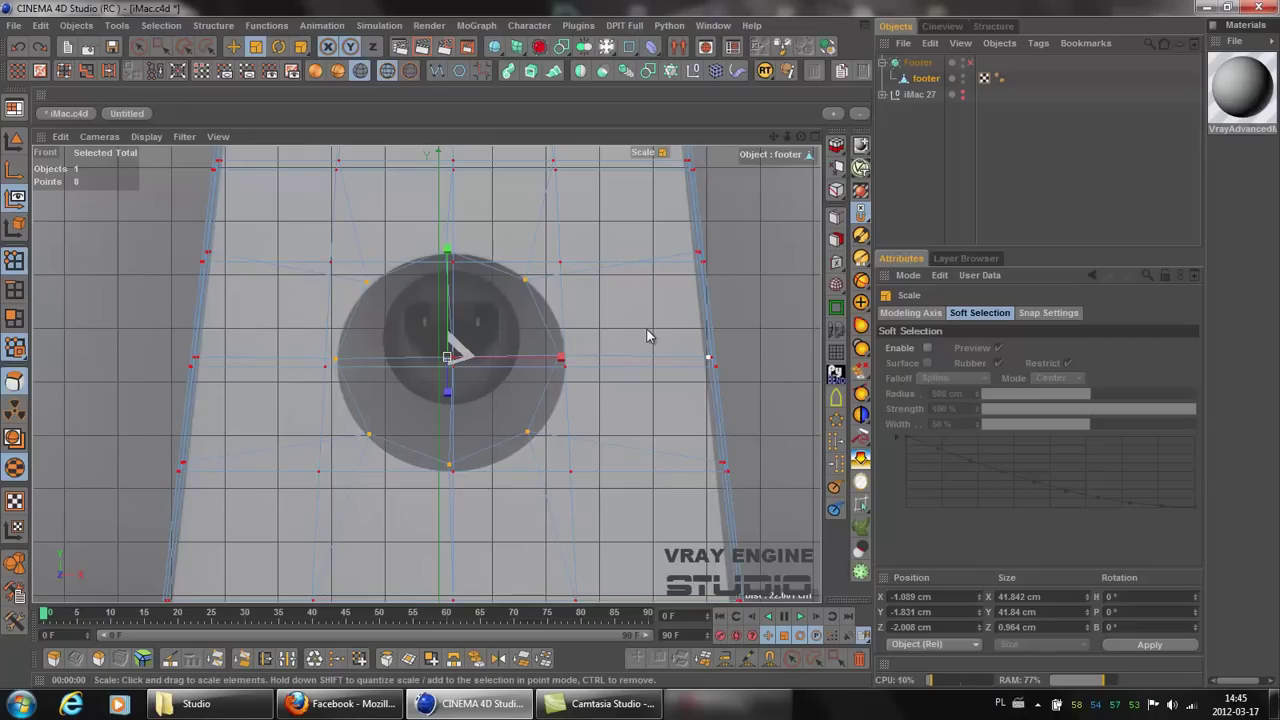
drag(646, 336, 641, 350)
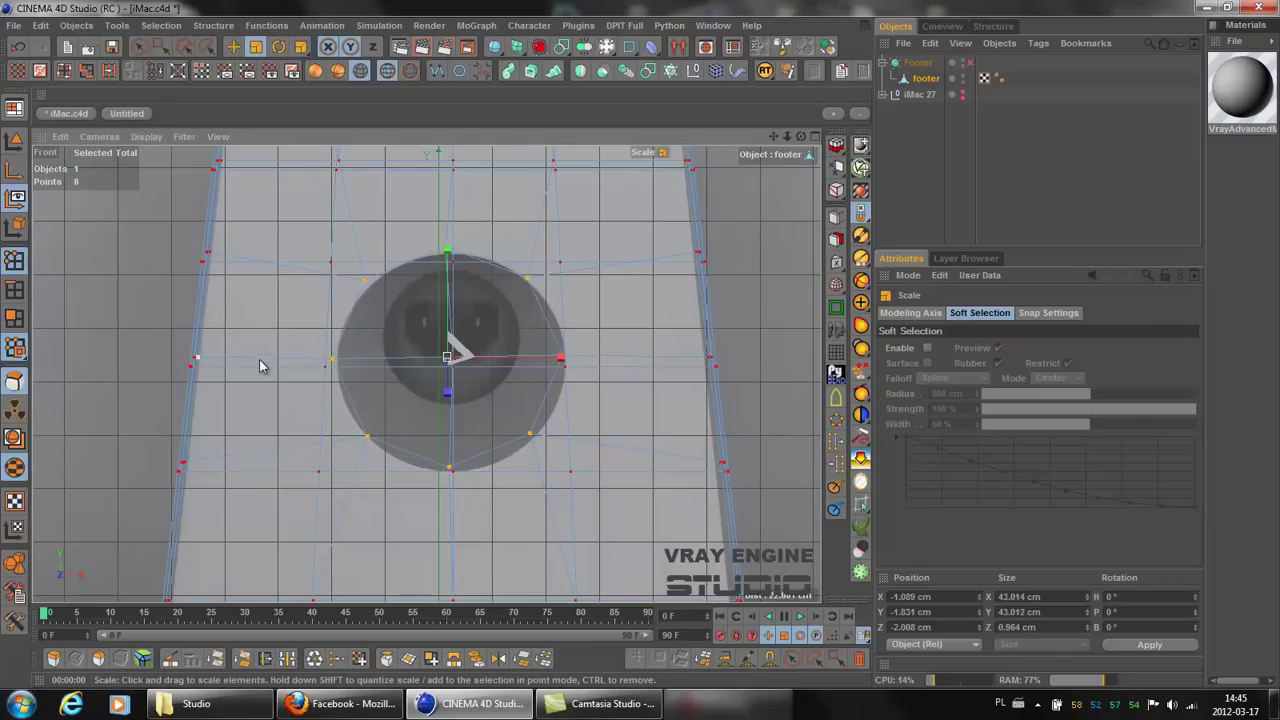
click(814, 136)
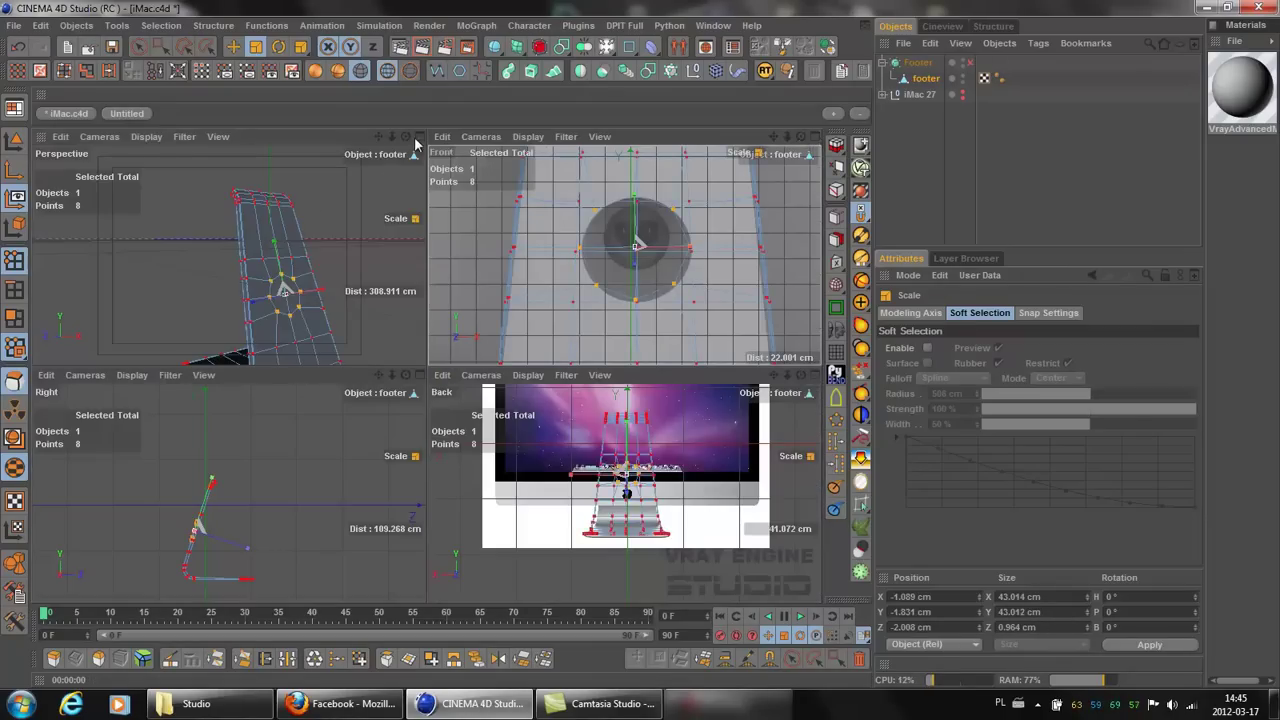
Step: In Perspective, paint-select a second patch of middle points and arrange them into a 100 cm circle
click(415, 136)
alt+drag(638, 344, 644, 342)
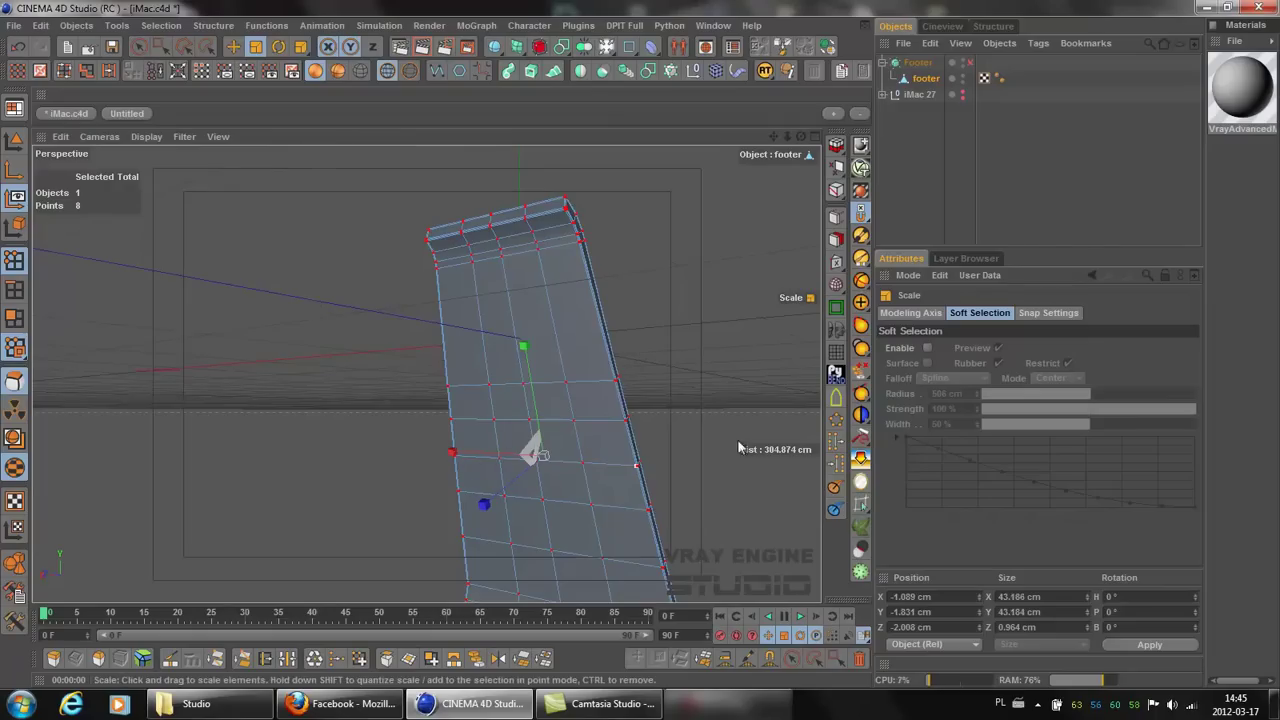
click(137, 47)
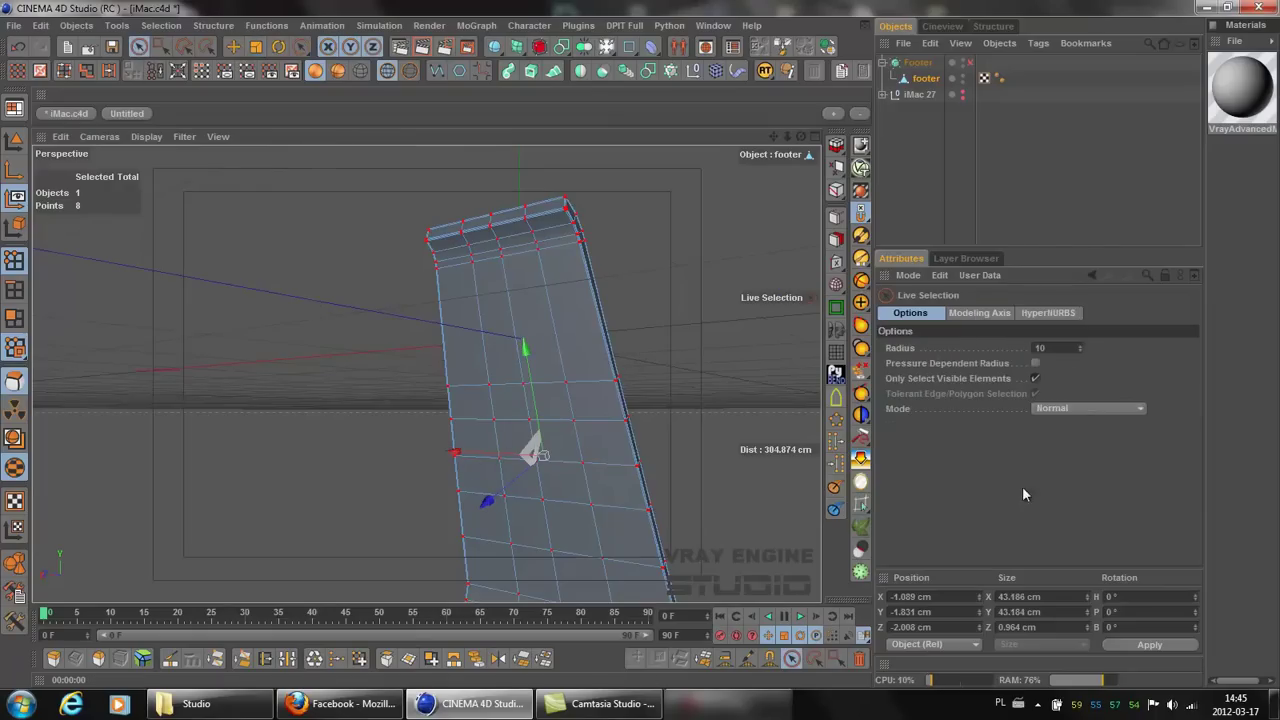
click(483, 399)
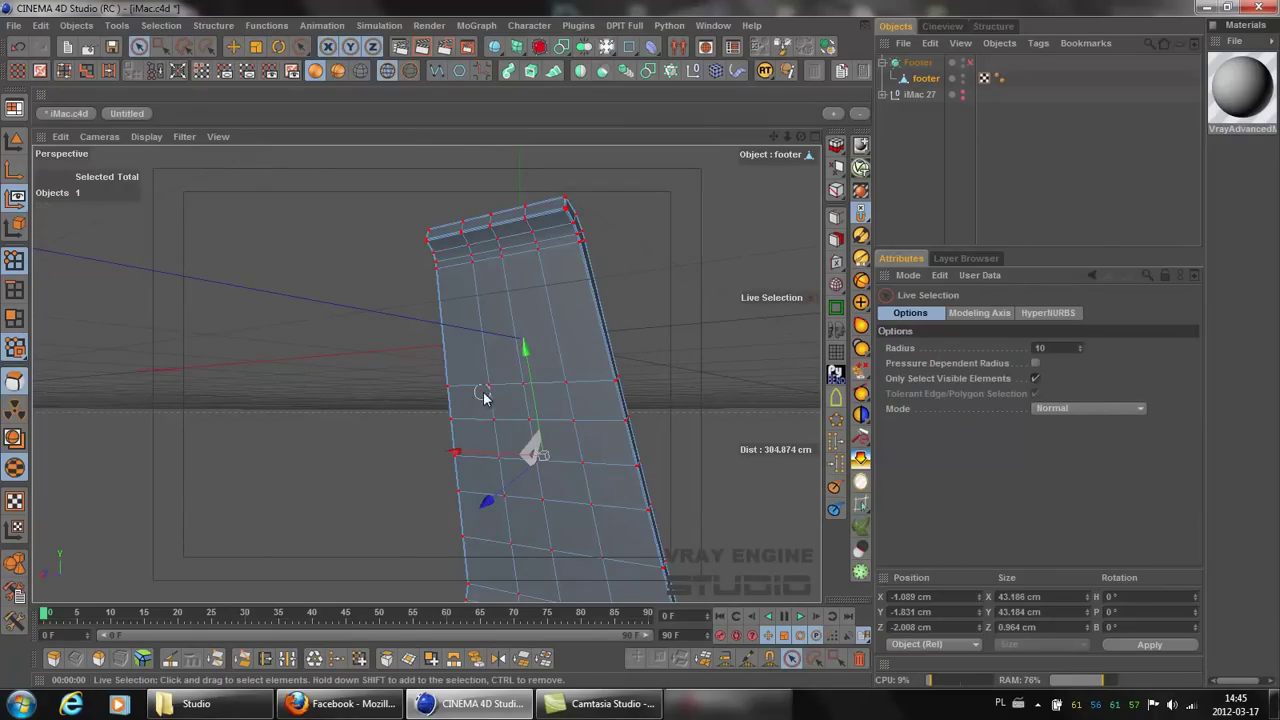
mouse_move(518, 422)
mouse_down()
mouse_move(571, 423)
mouse_move(594, 514)
mouse_move(494, 503)
mouse_move(497, 452)
mouse_move(450, 465)
mouse_up()
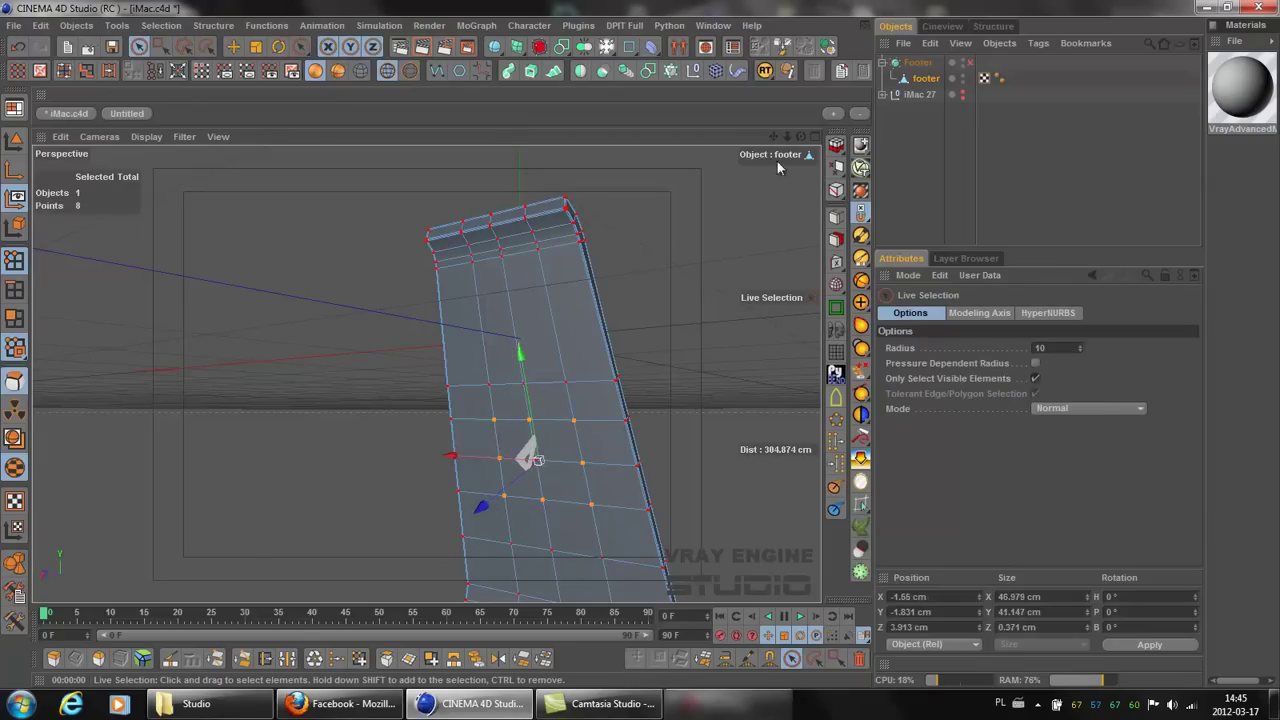
mouse_move(801, 136)
mouse_down()
mouse_move(640, 347)
mouse_move(657, 346)
mouse_move(576, 352)
mouse_move(649, 348)
mouse_move(808, 143)
mouse_up()
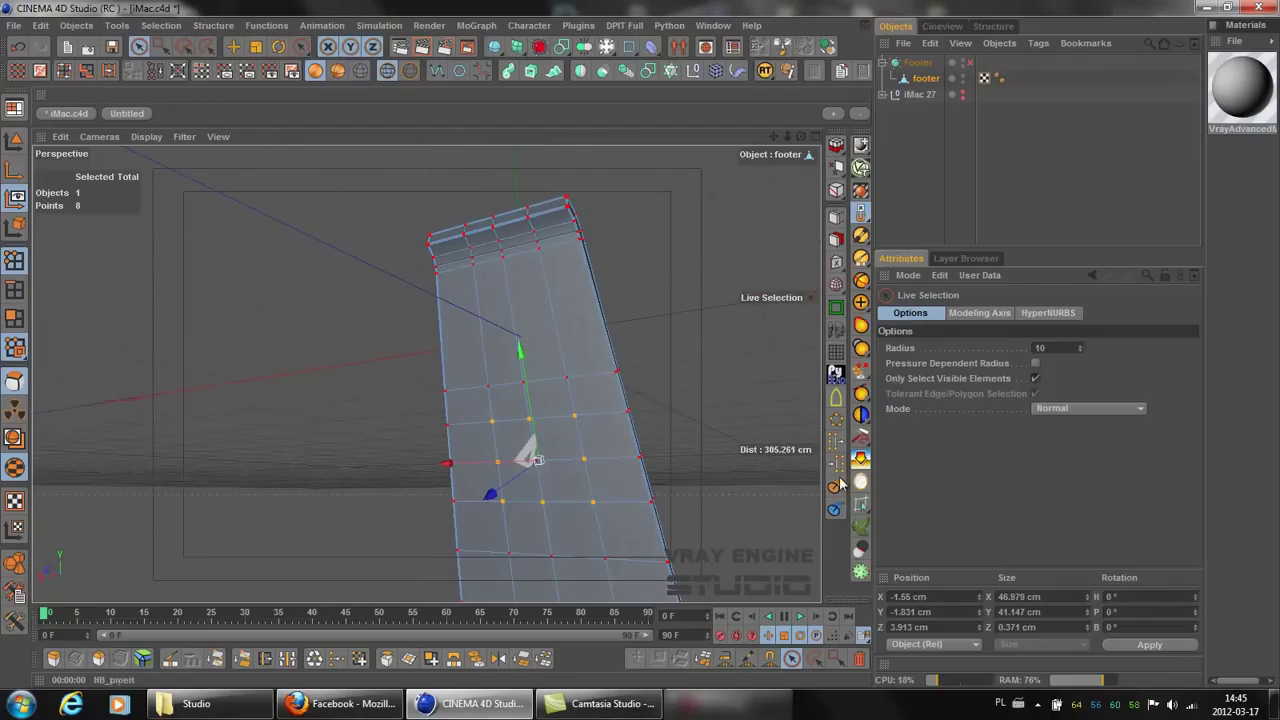
click(836, 420)
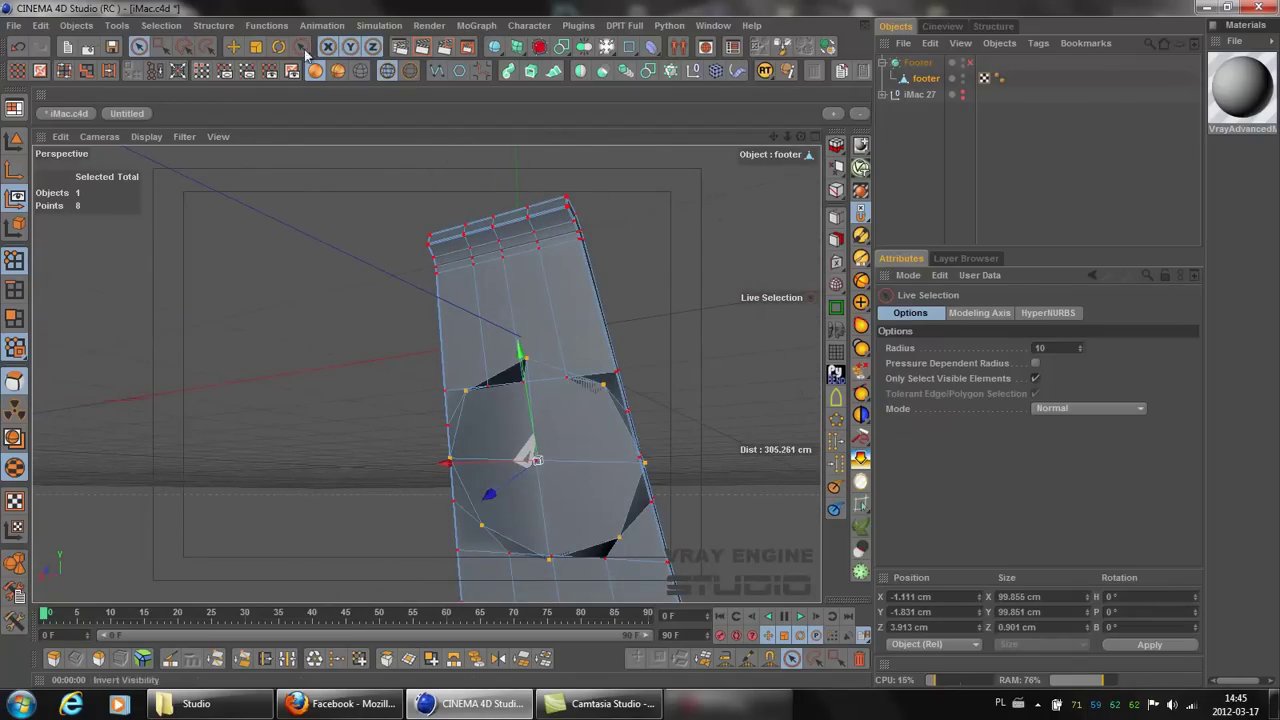
Step: Shrink the new point circle to about 43 cm and zoom in on it in the Front view
key(t)
drag(749, 336, 640, 345)
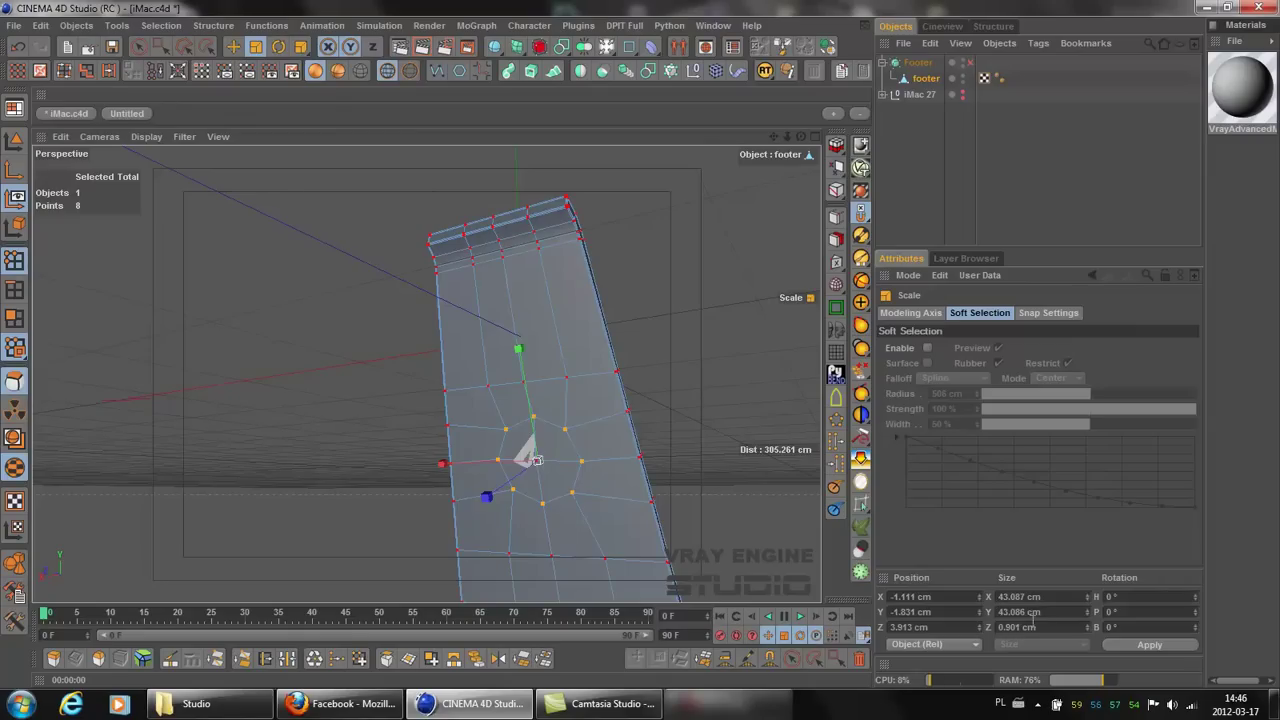
drag(804, 138, 643, 343)
click(815, 137)
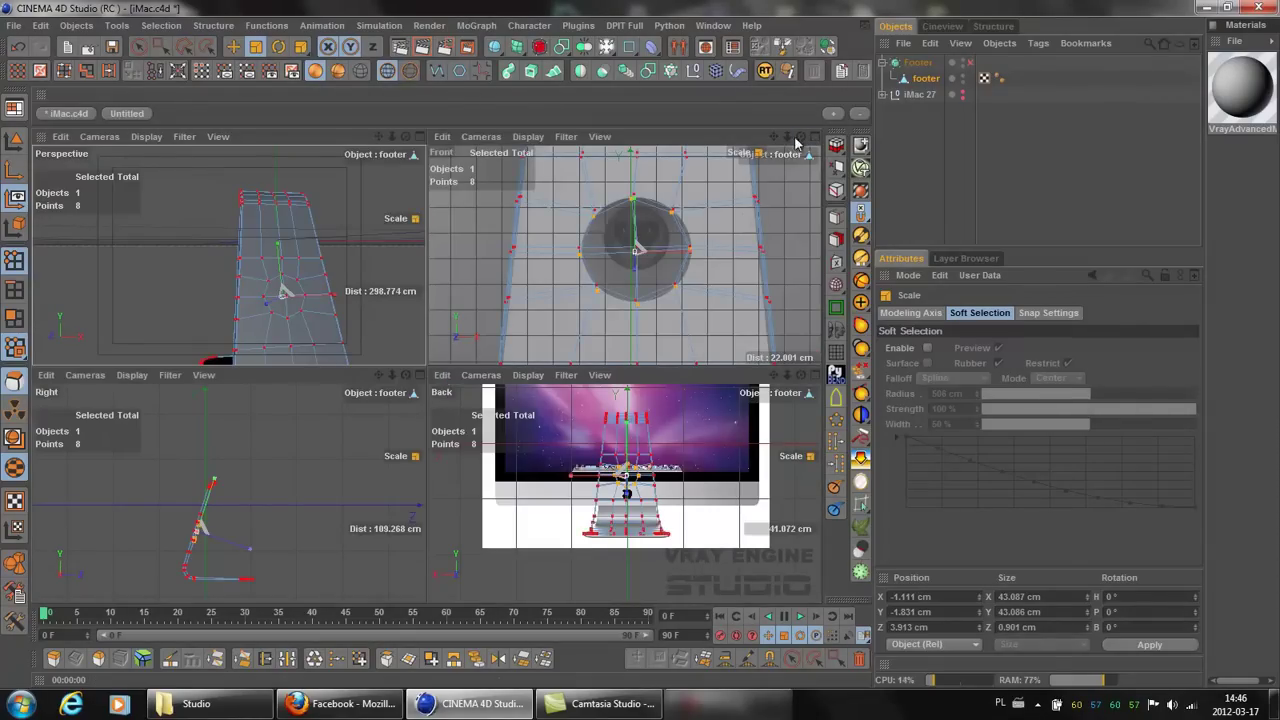
click(815, 137)
scroll(394, 292, up, 2)
scroll(394, 292, up, 1)
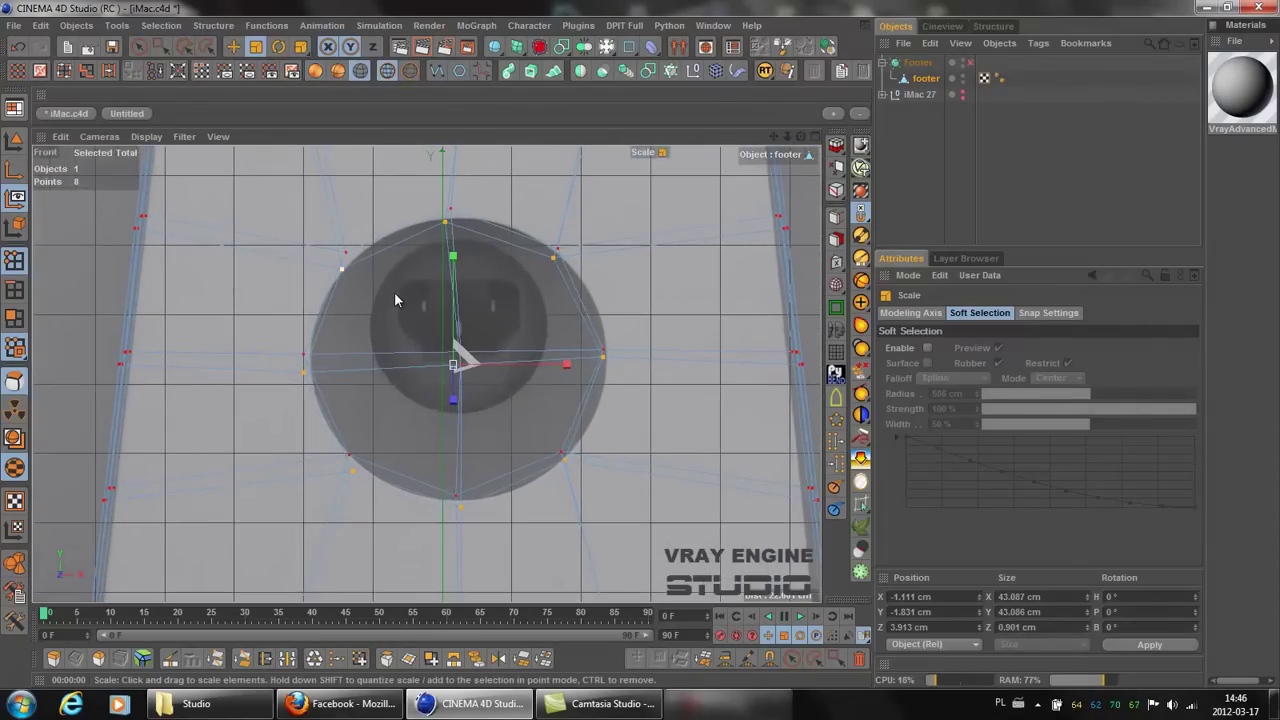
scroll(394, 292, up, 1)
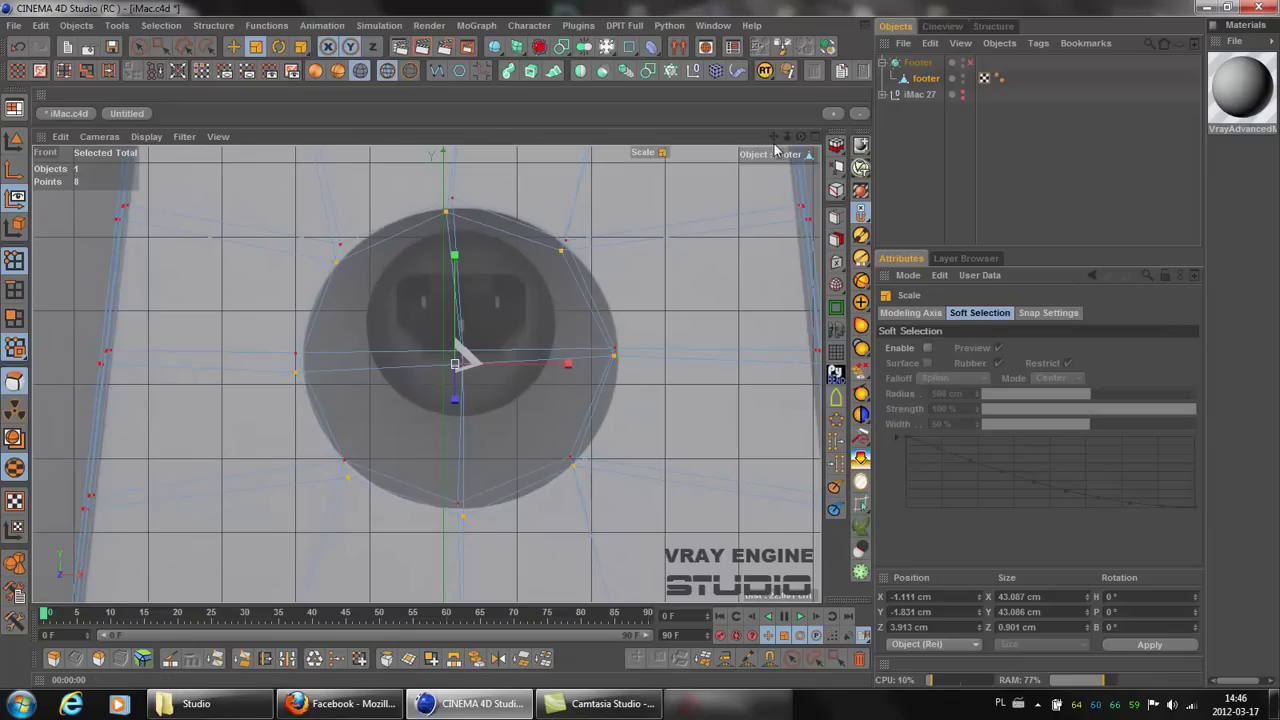
click(296, 353)
Step: Move the point circle up, right and back in small nudges to centre it over the cable hole
click(233, 47)
drag(449, 272, 641, 350)
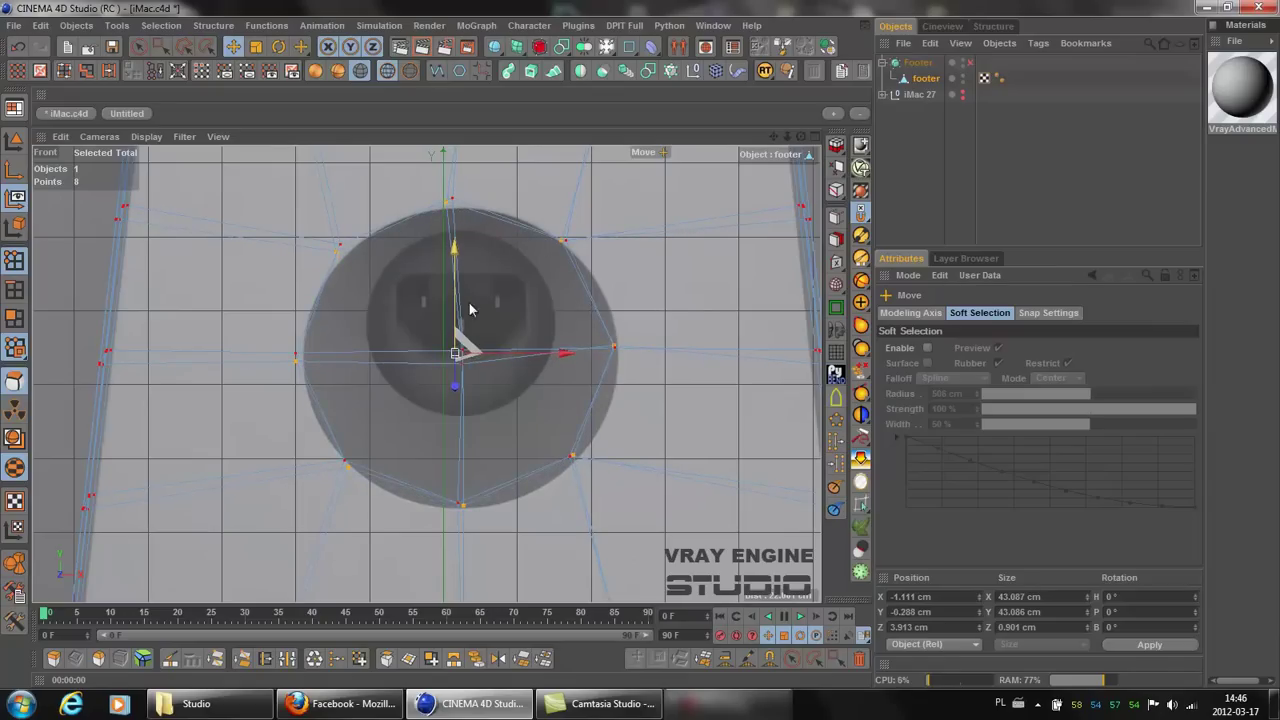
drag(568, 353, 641, 350)
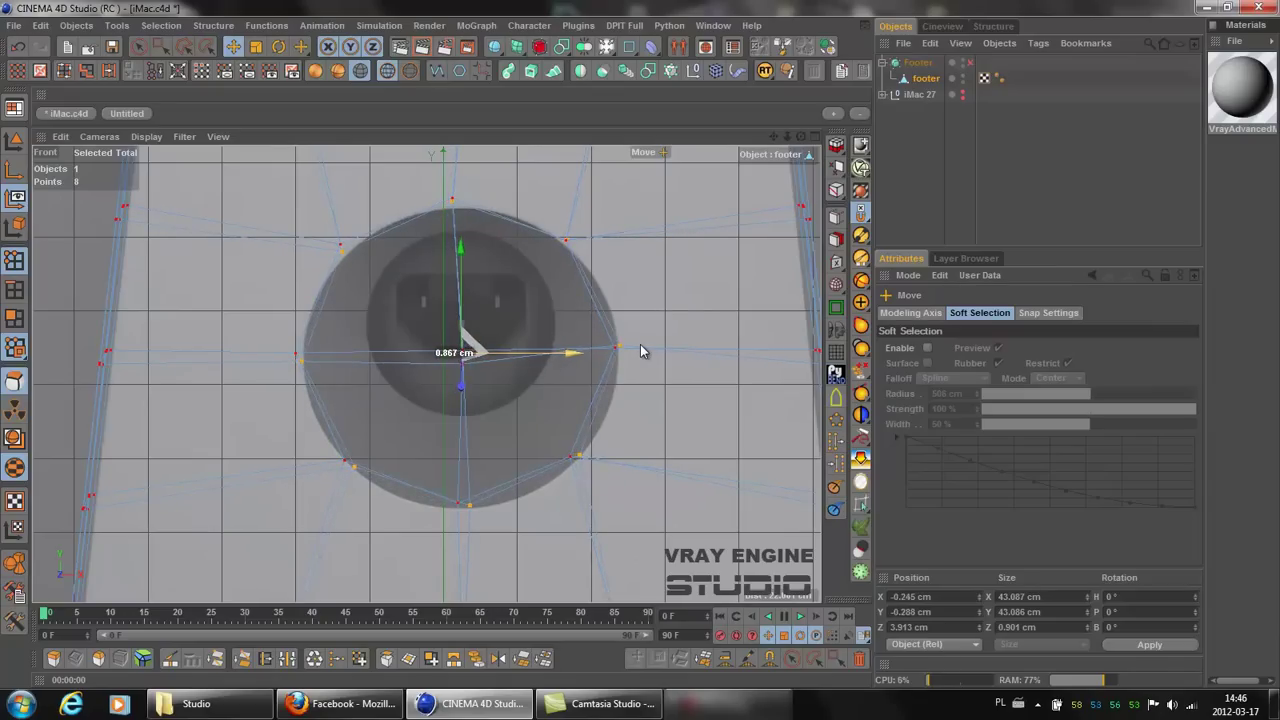
drag(461, 255, 641, 350)
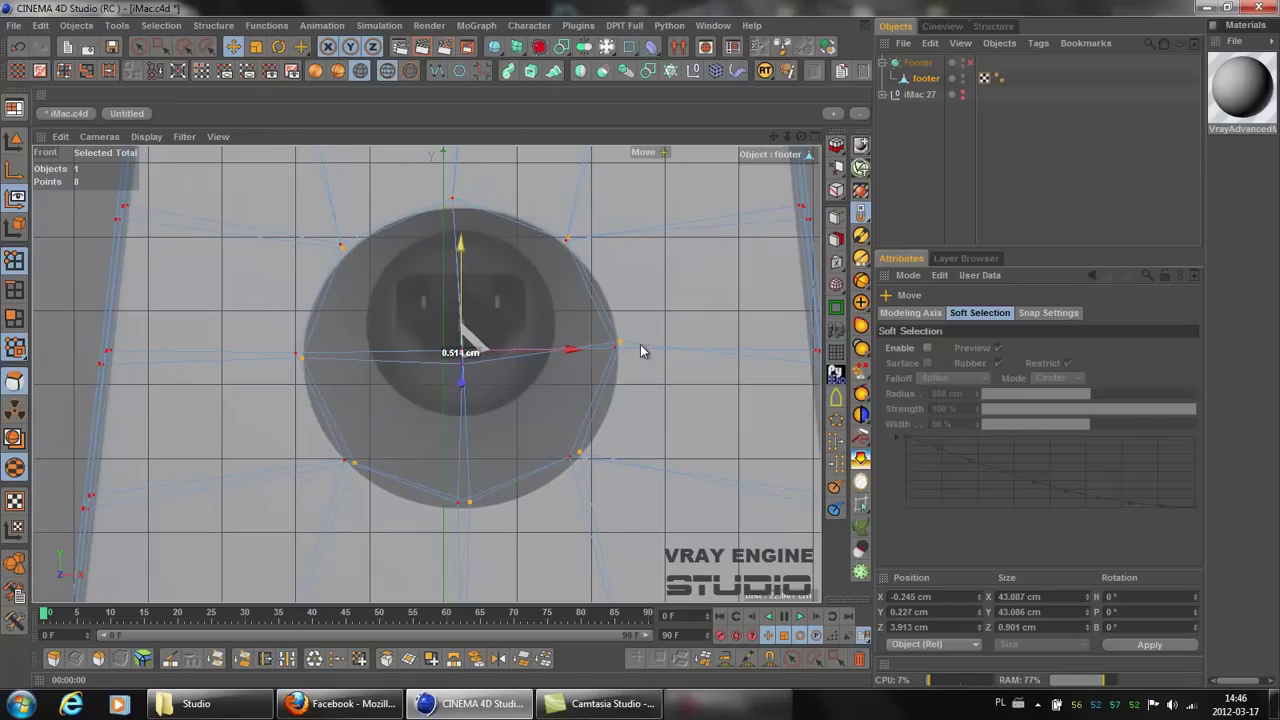
drag(641, 350, 640, 345)
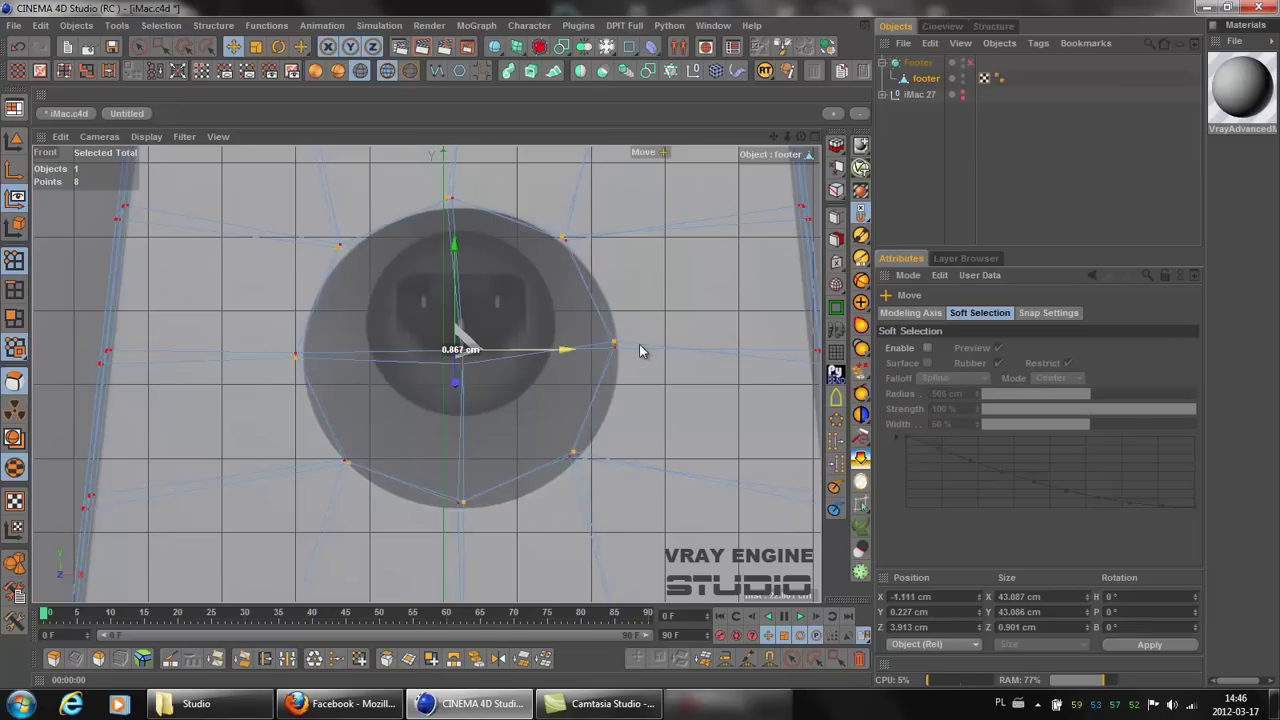
drag(472, 280, 641, 344)
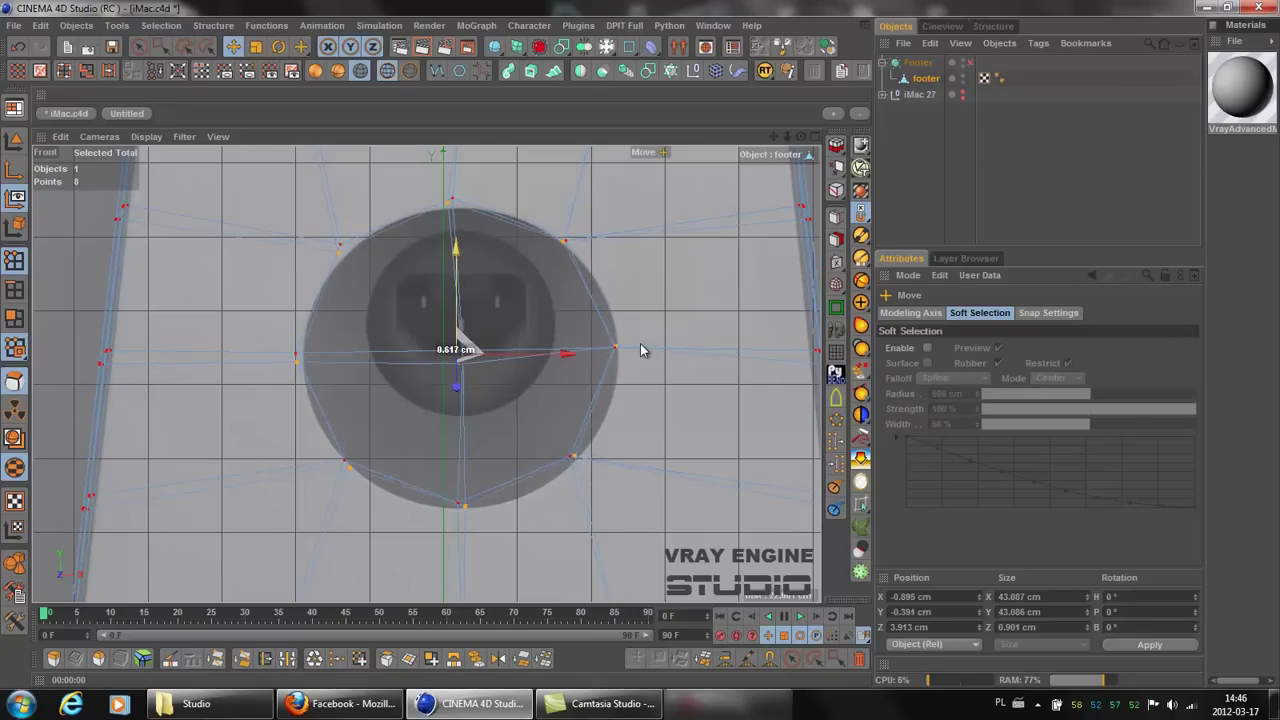
scroll(465, 360, down, 3)
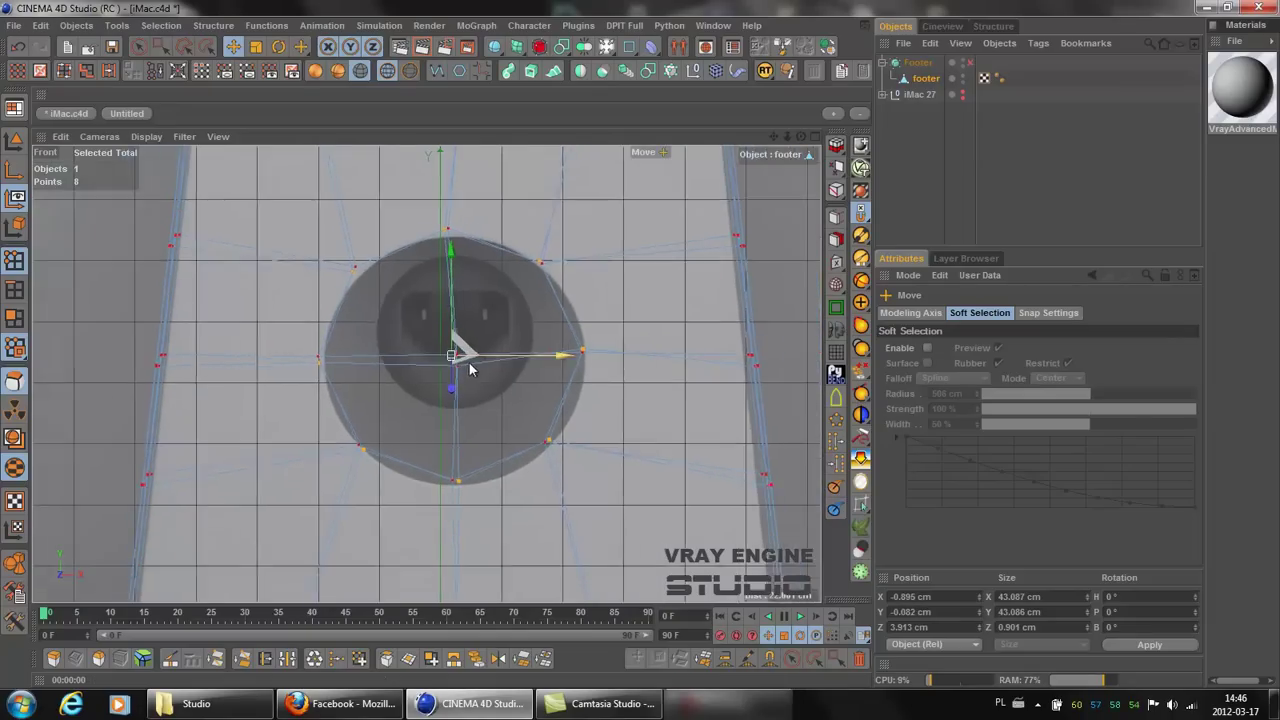
scroll(455, 358, down, 3)
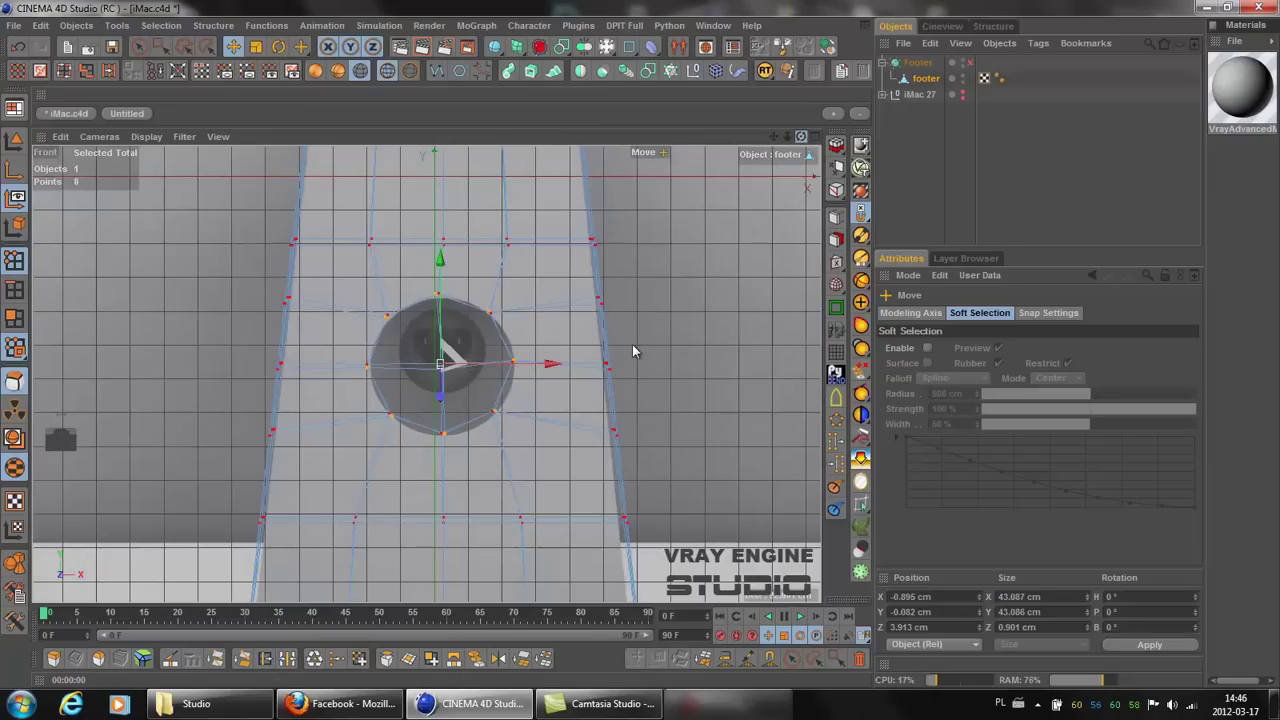
Step: Live-select the eight octagon polygons over the hole on both the front and back faces
click(815, 134)
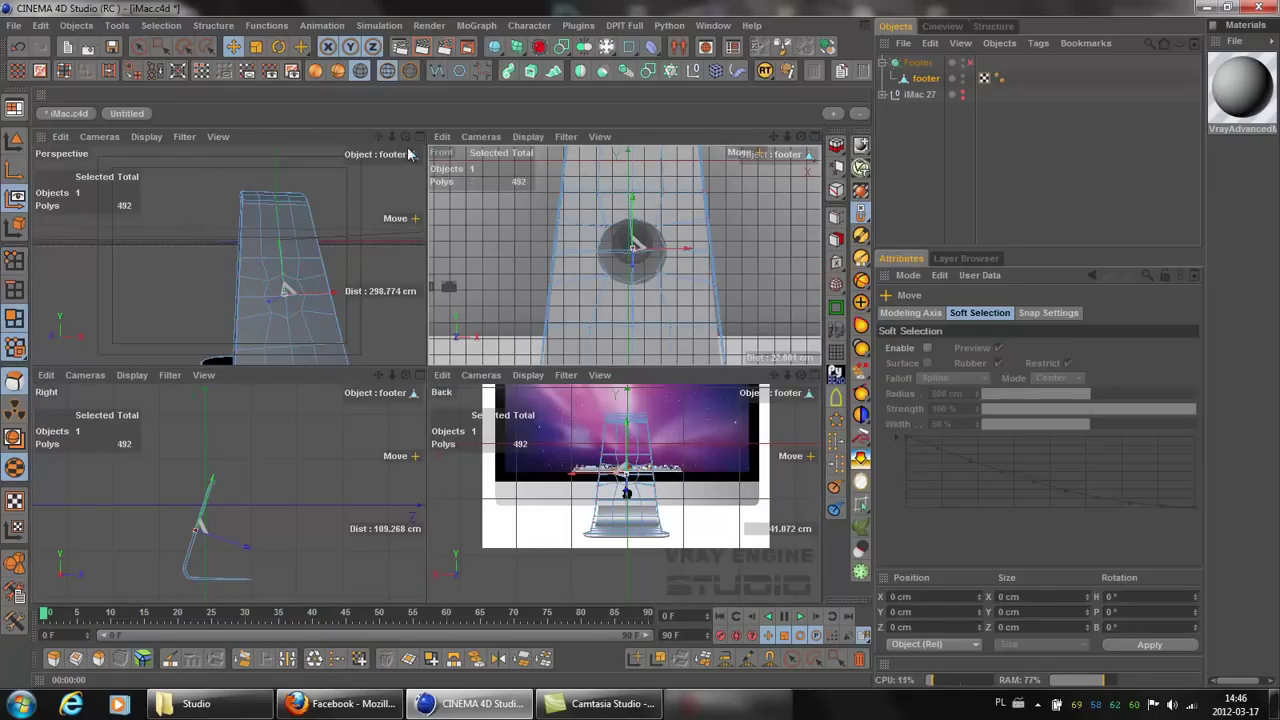
click(418, 136)
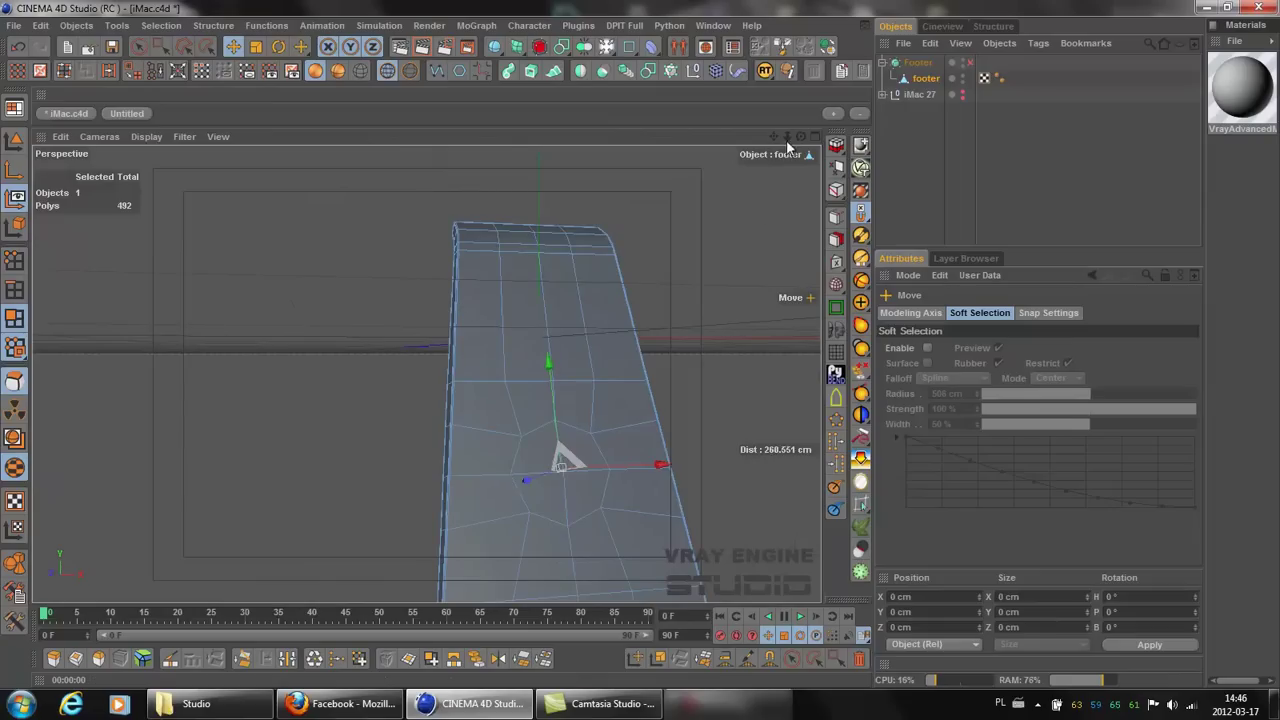
drag(786, 136, 412, 370)
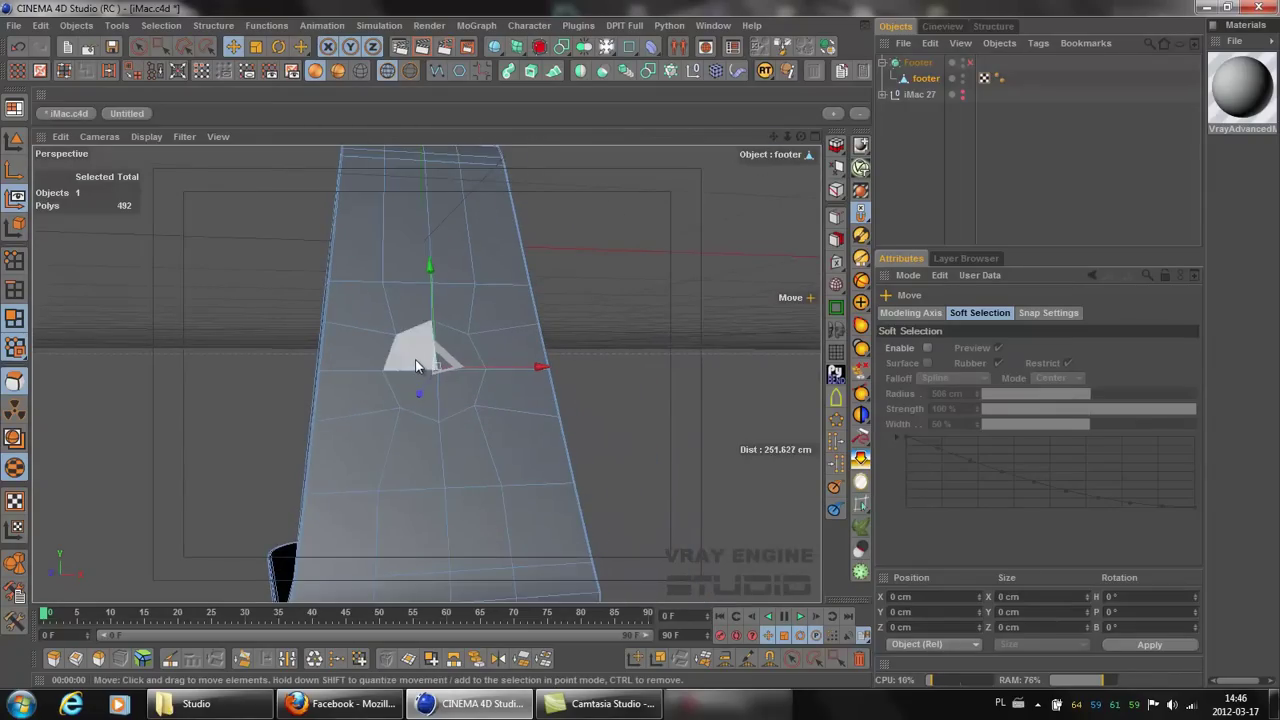
click(139, 47)
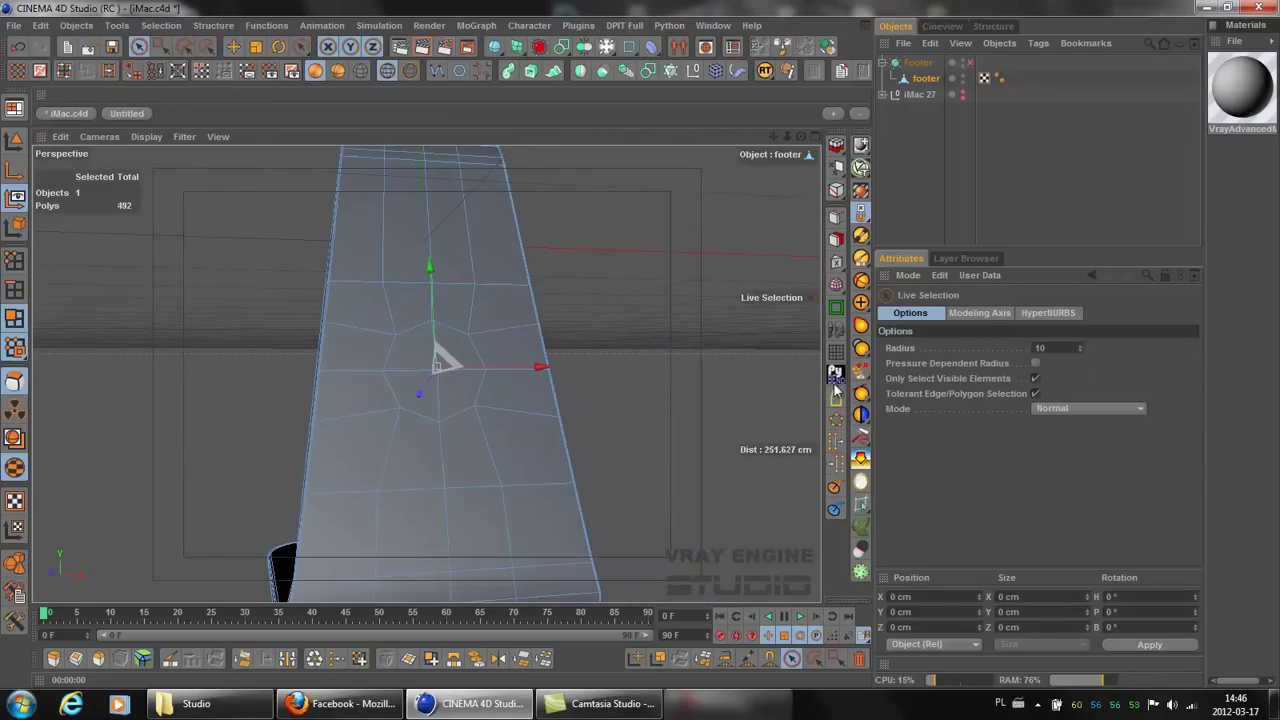
click(380, 340)
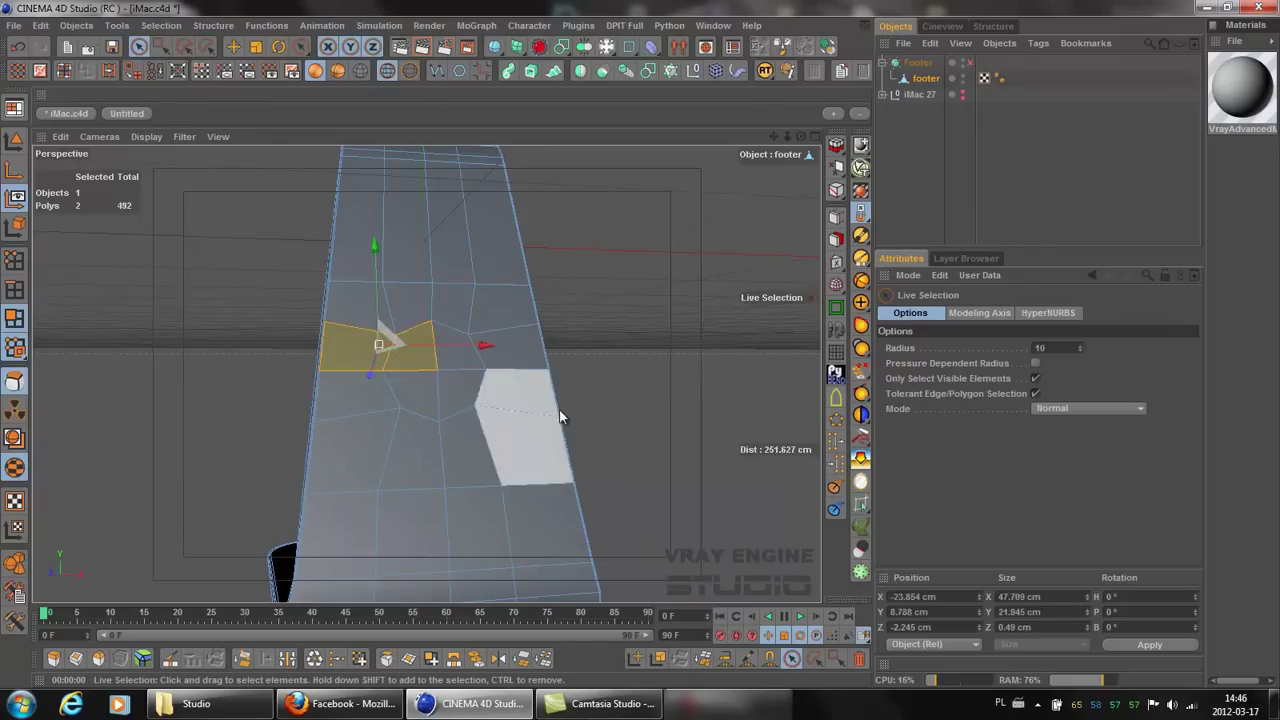
click(427, 360)
click(436, 393)
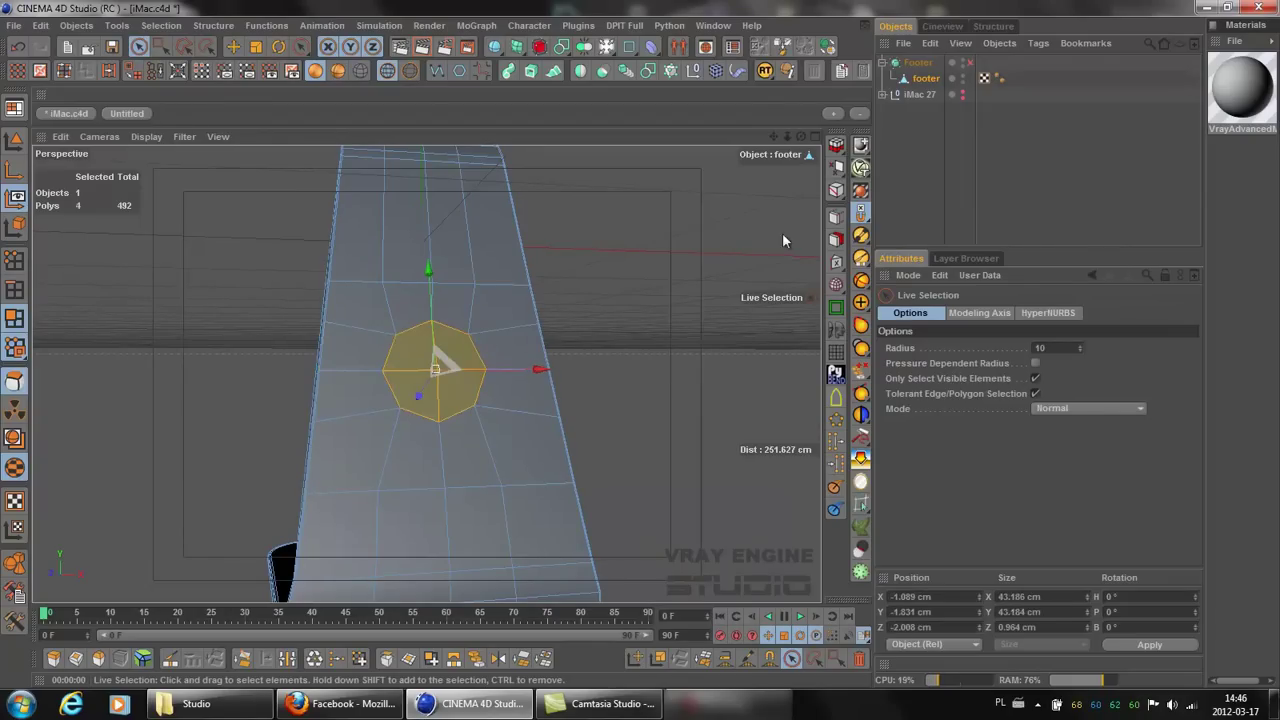
drag(801, 140, 513, 435)
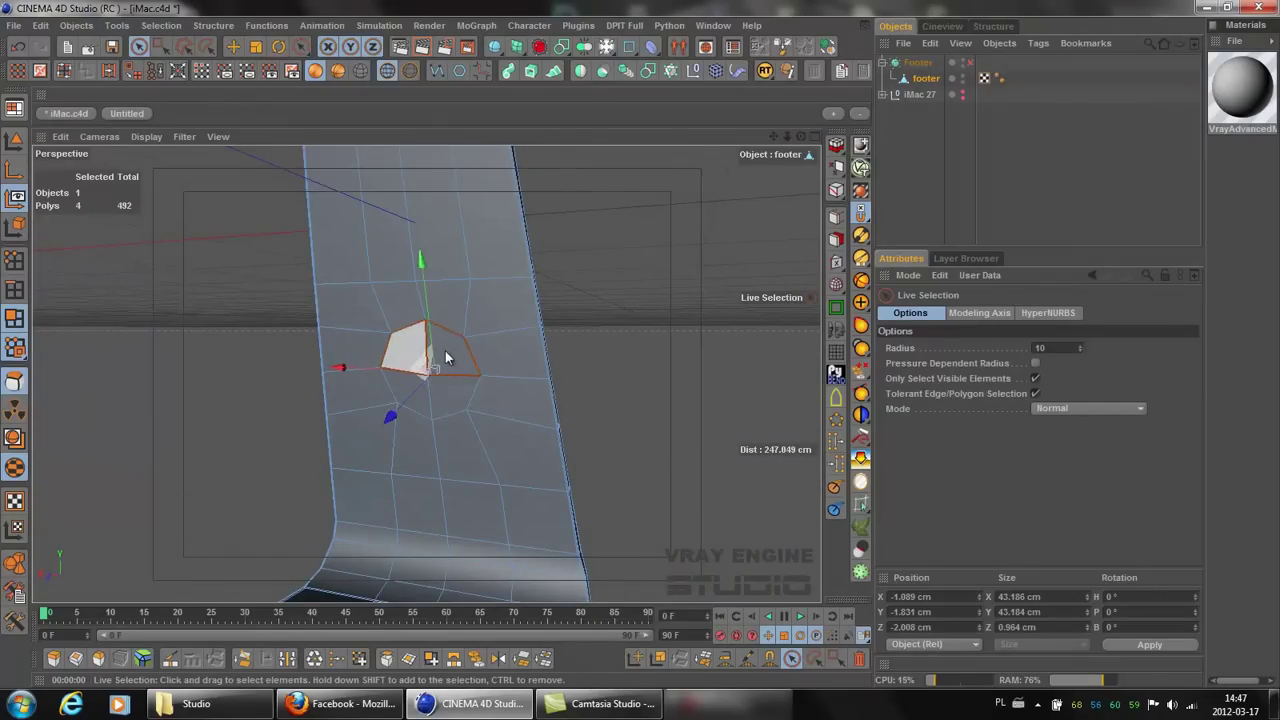
shift+click(422, 376)
drag(801, 140, 640, 341)
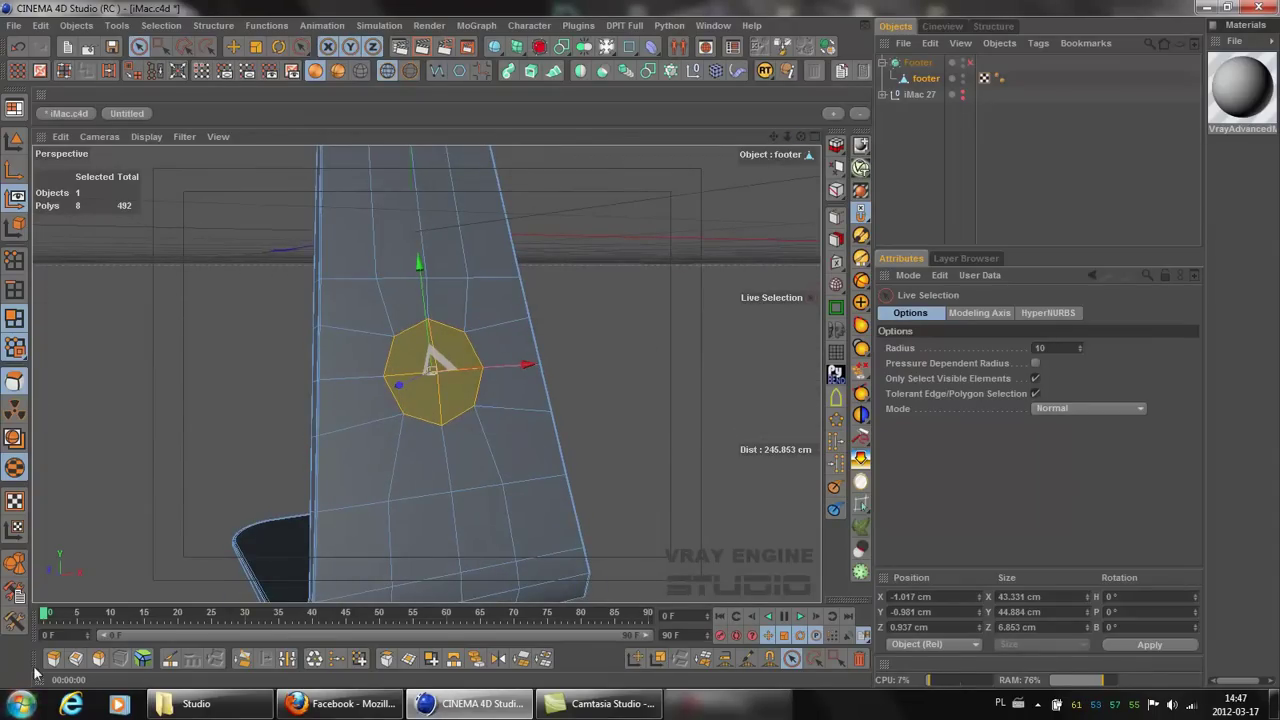
Step: Inset the octagon polygons with Extrude Inner and hide all unselected geometry
click(75, 658)
scroll(558, 405, up, 5)
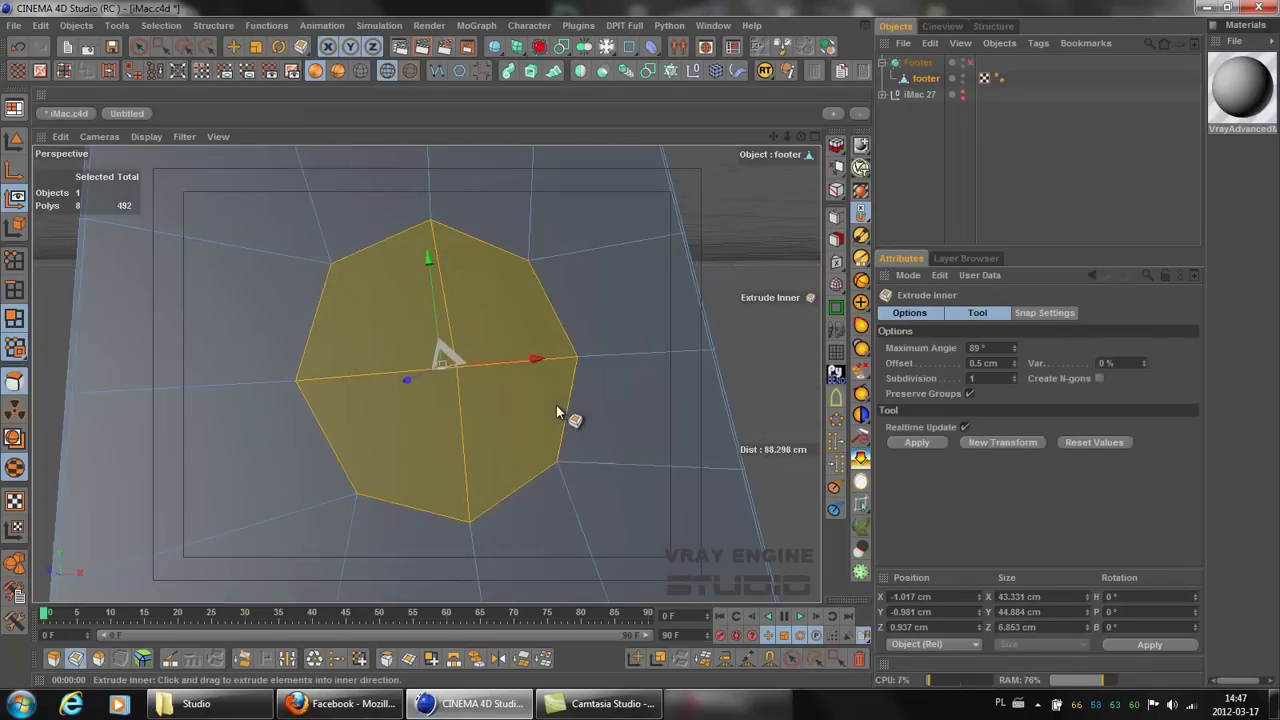
drag(655, 352, 640, 352)
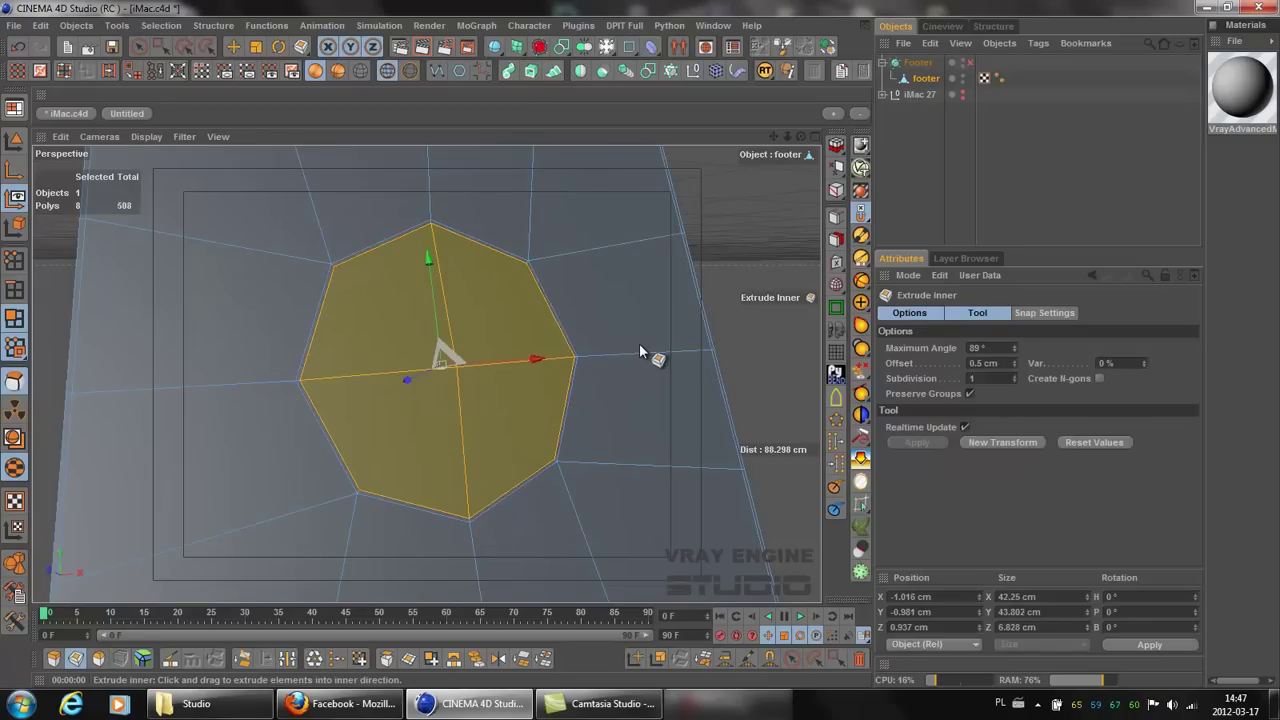
scroll(690, 316, down, 3)
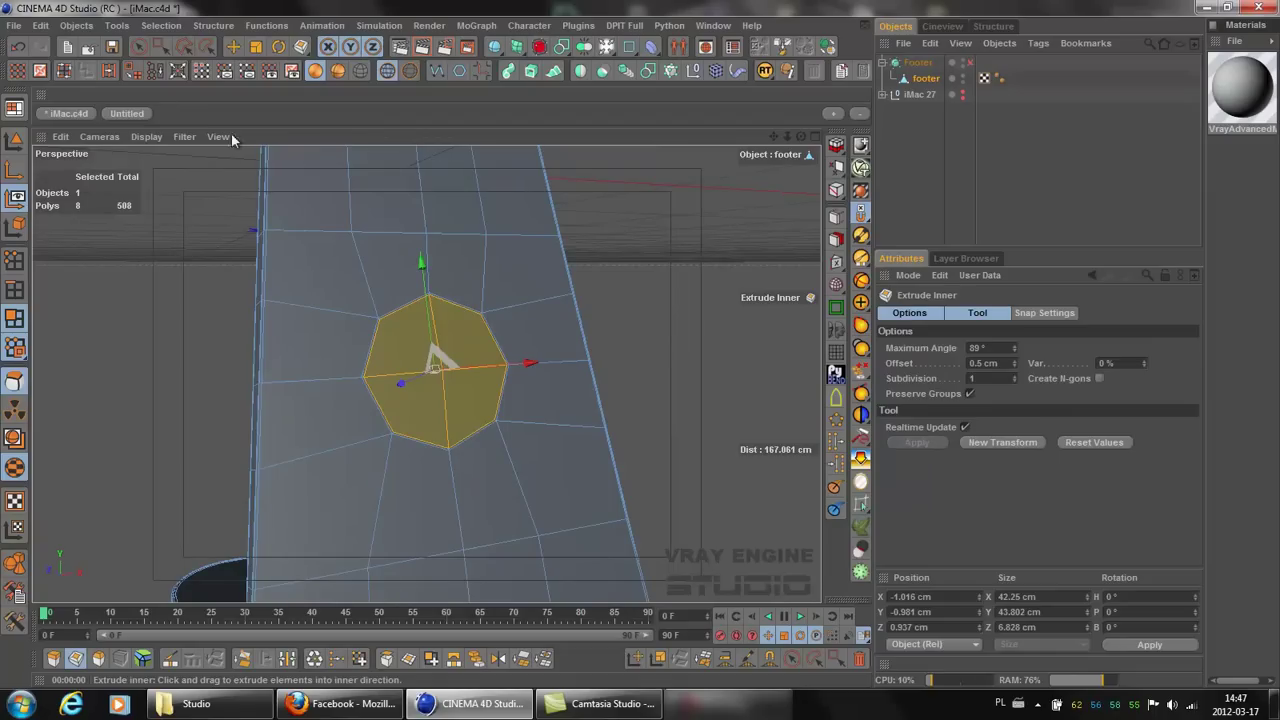
click(170, 26)
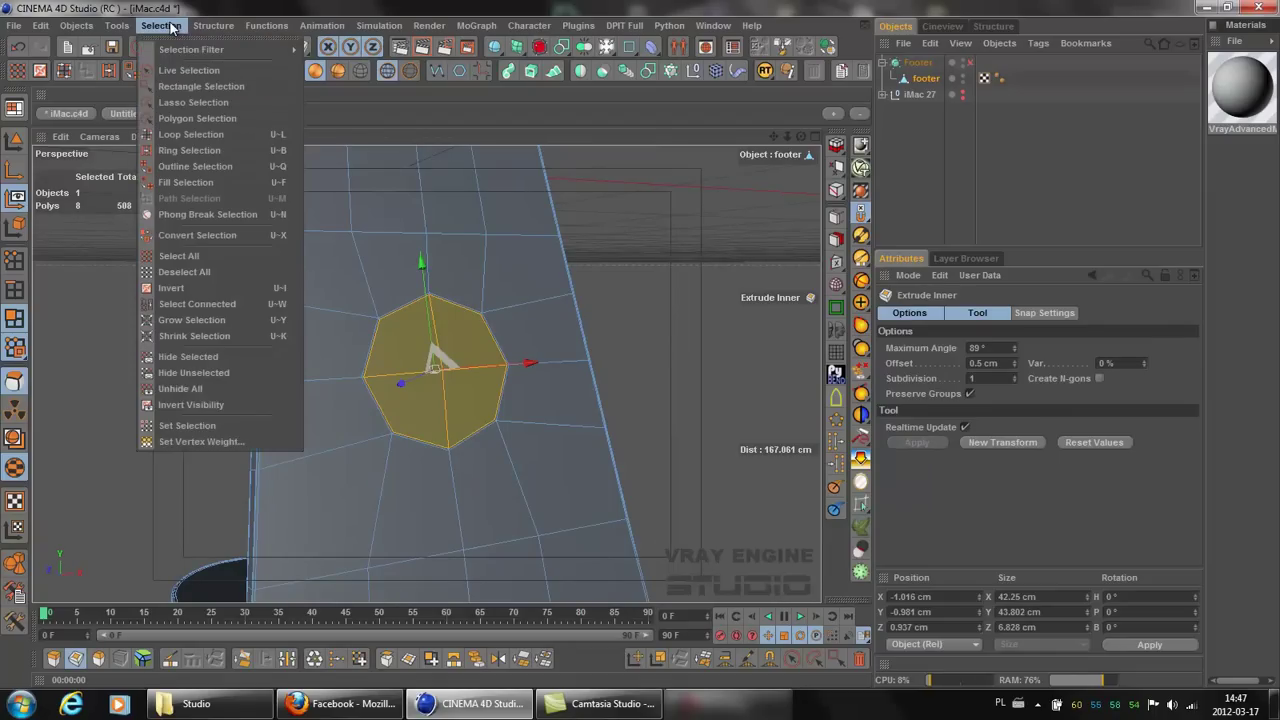
click(172, 374)
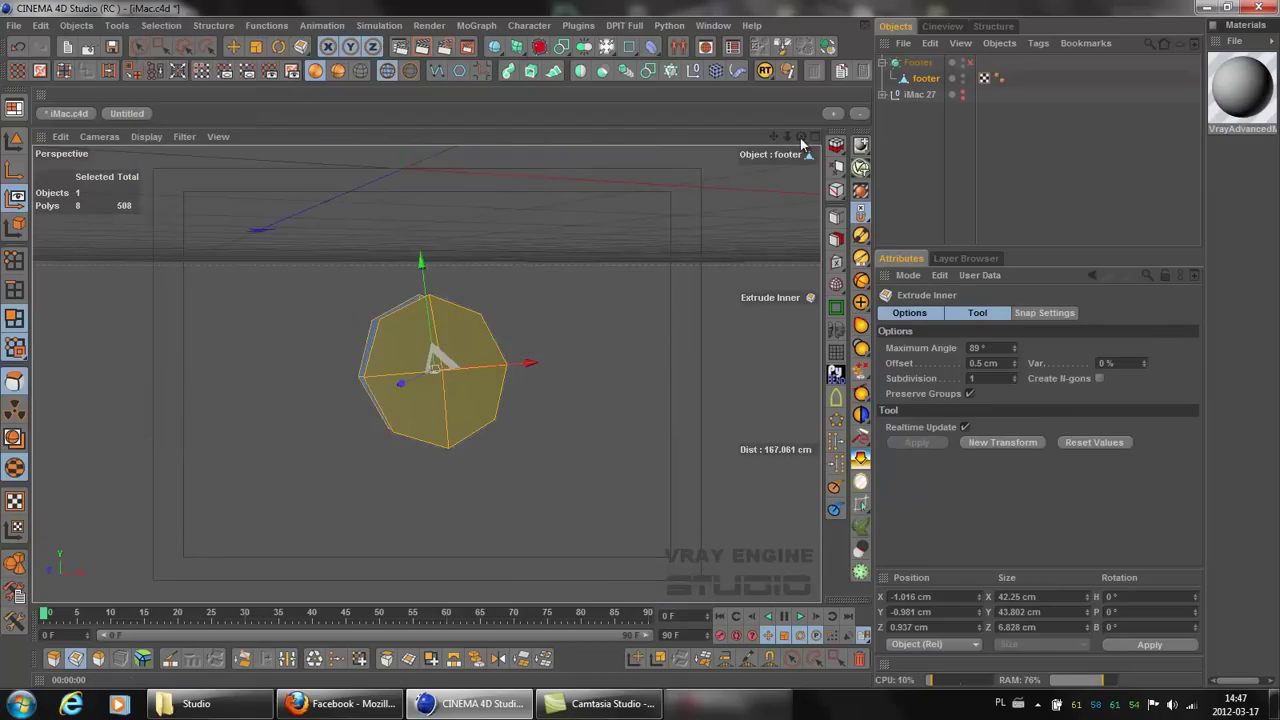
Step: Bridge the front and back octagons into a tunnel and enable HyperNURBS smoothing
drag(800, 140, 631, 343)
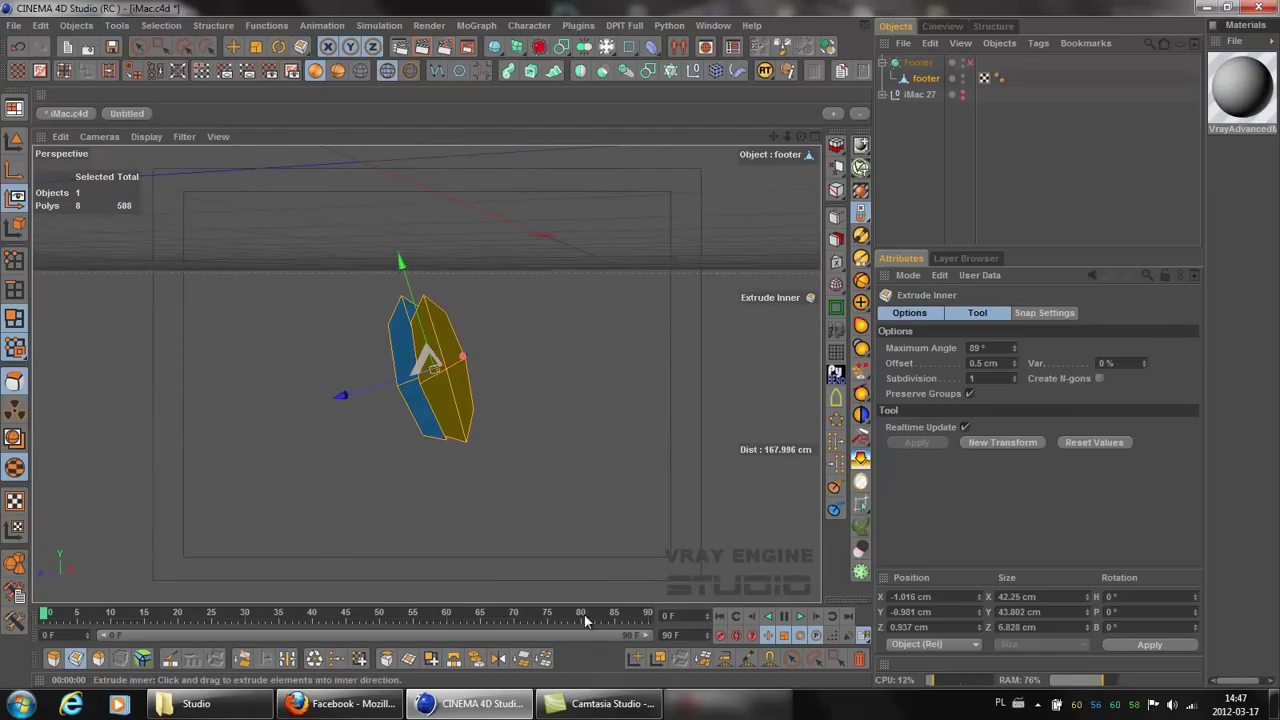
key(b)
scroll(456, 556, up, 3)
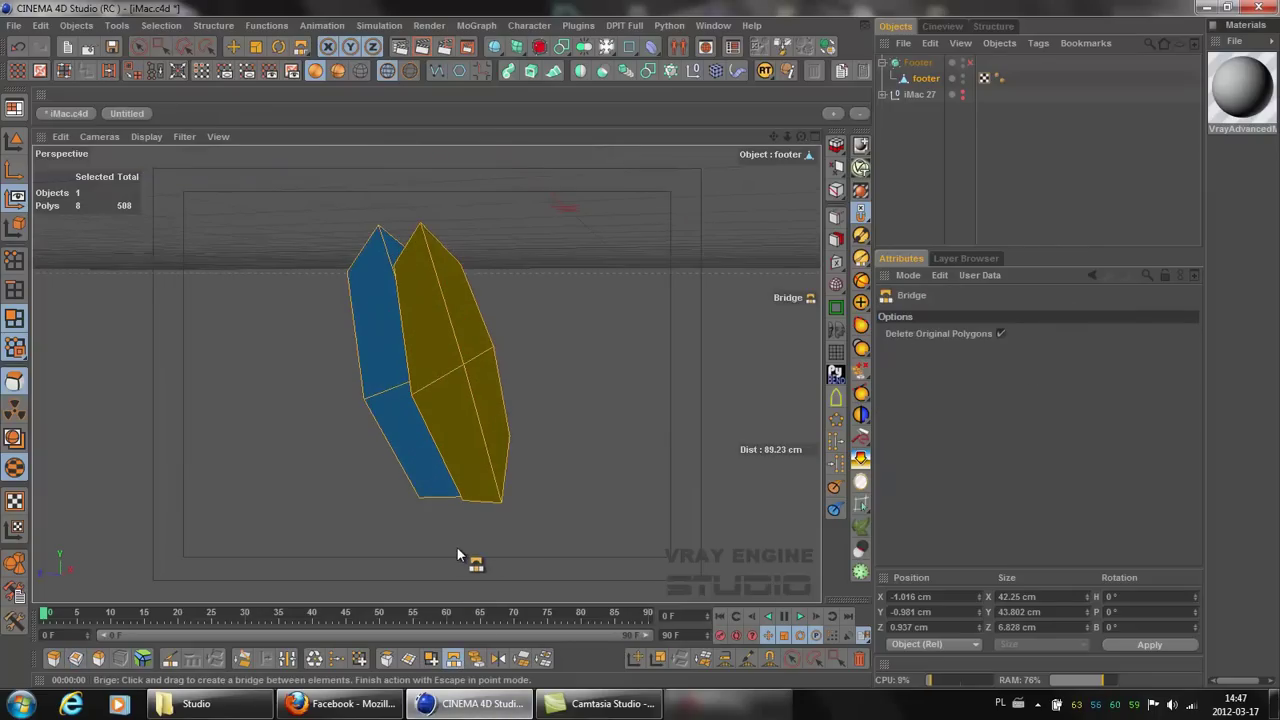
drag(350, 277, 394, 265)
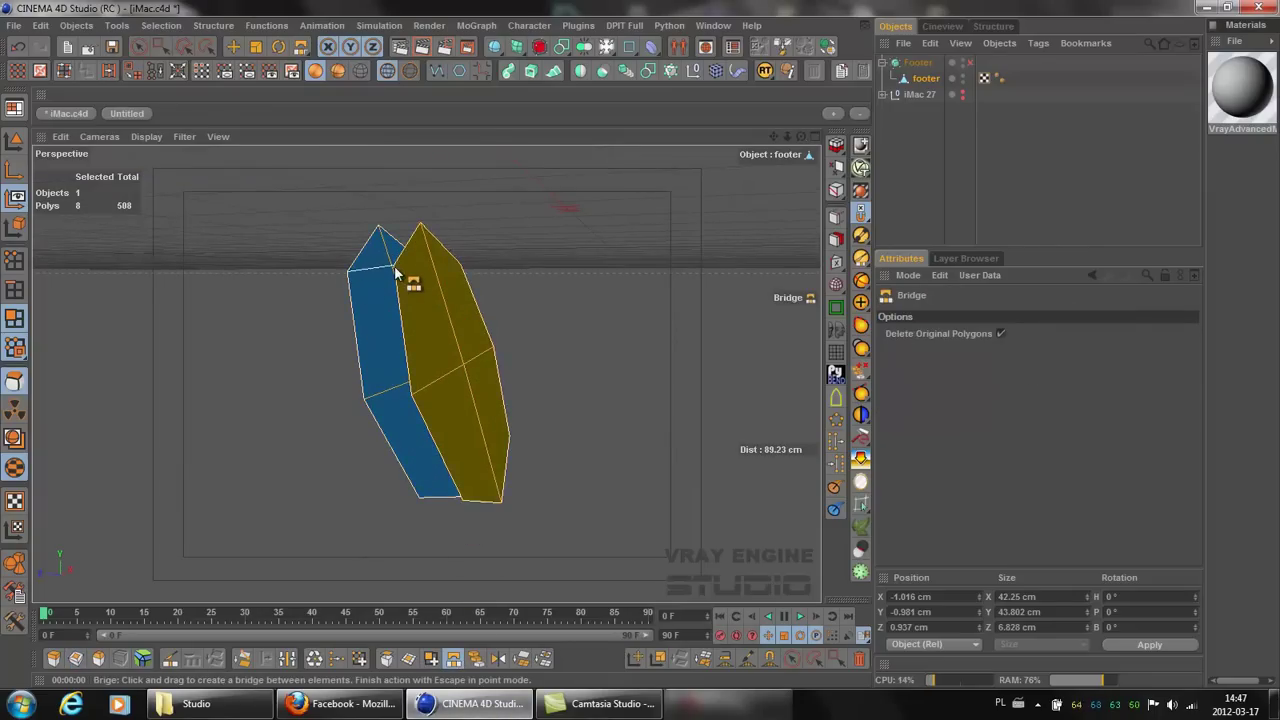
scroll(478, 433, down, 3)
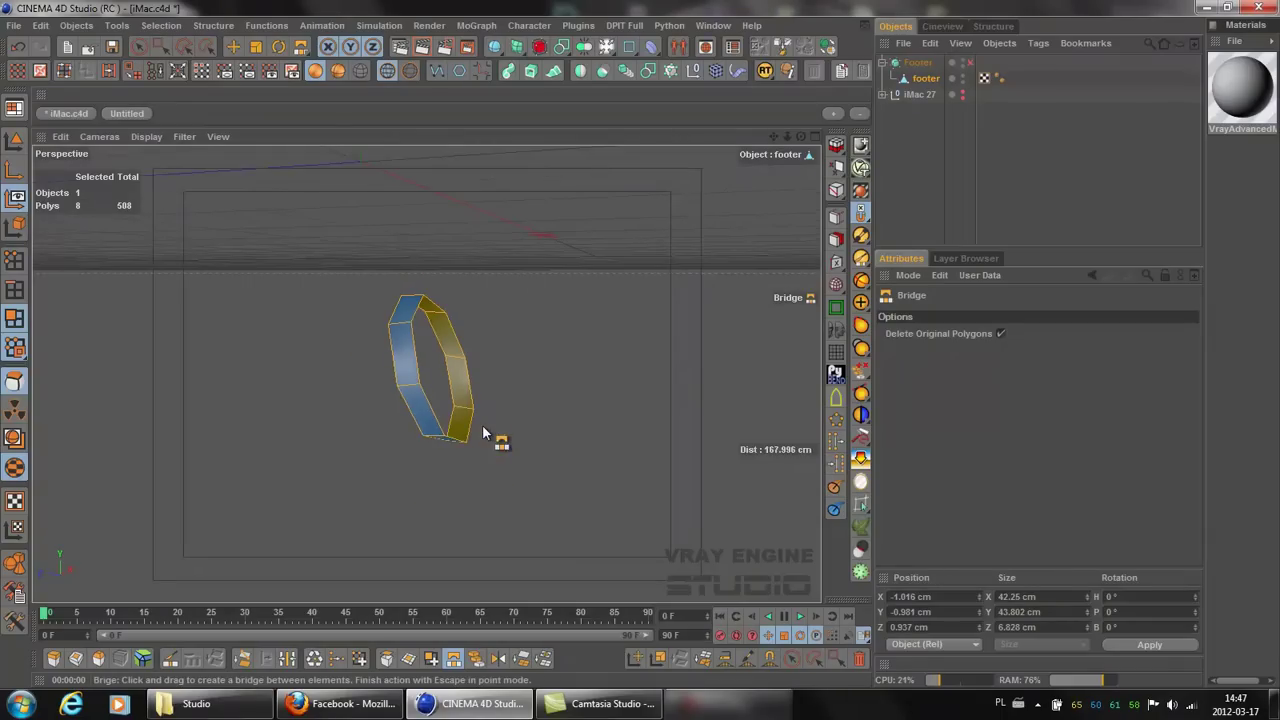
click(969, 62)
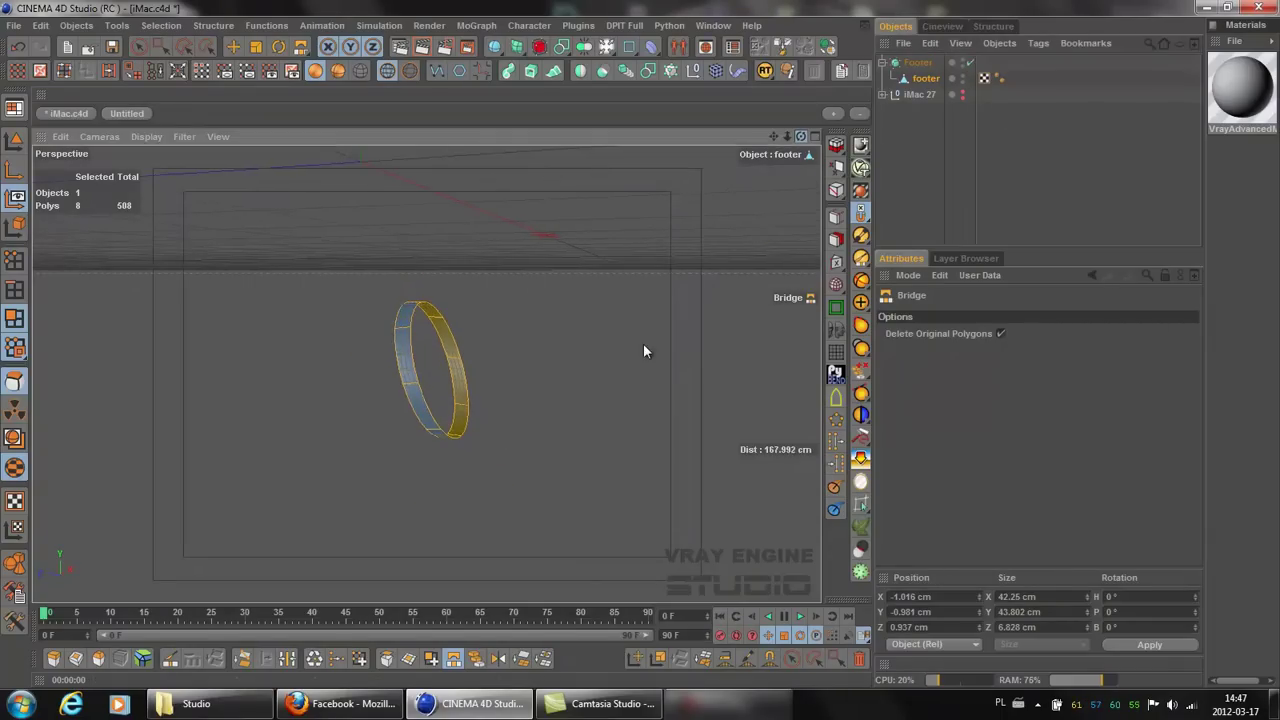
alt+drag(643, 345, 641, 345)
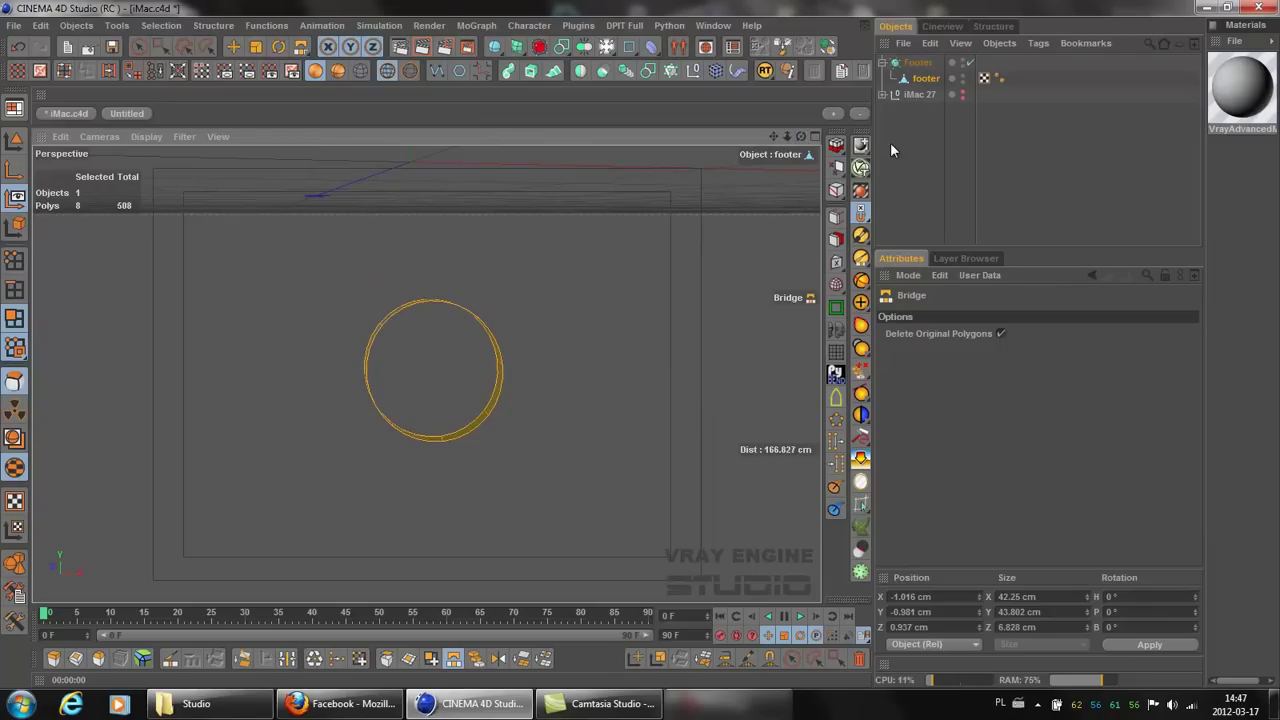
scroll(595, 281, up, 2)
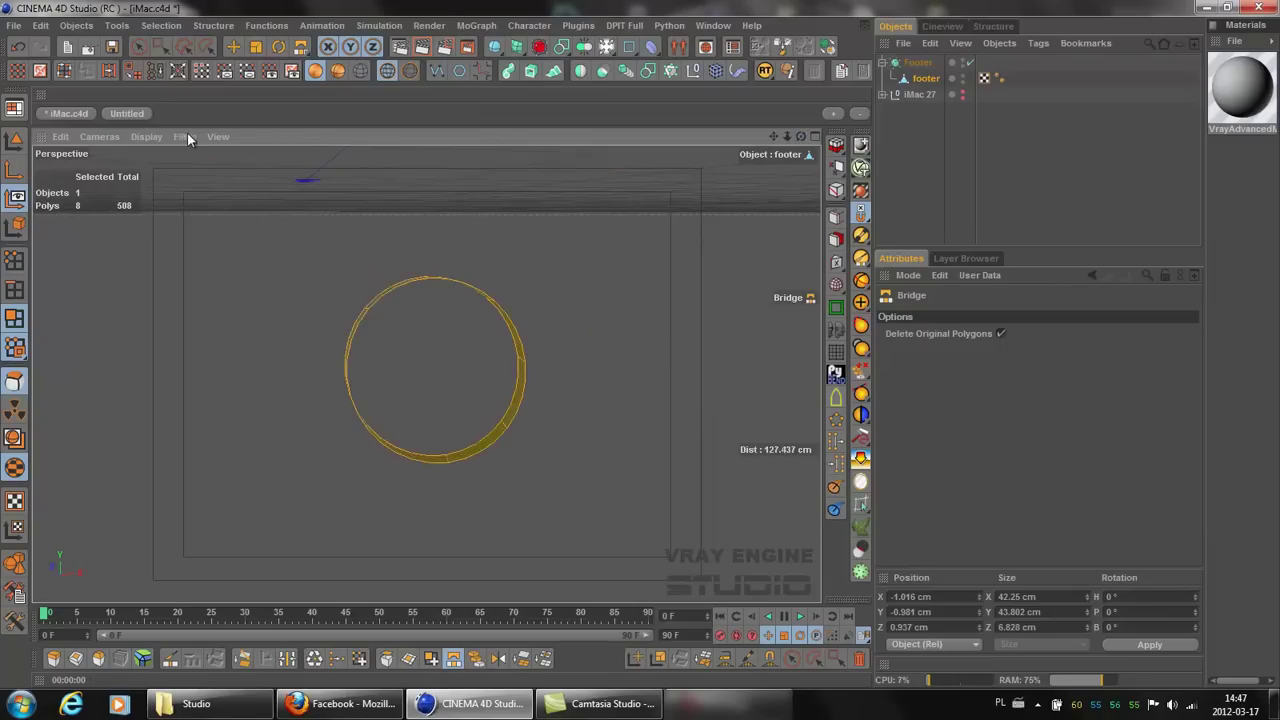
Step: Unhide the rest of the footer with Invert Visibility and orbit close to the hole
click(162, 25)
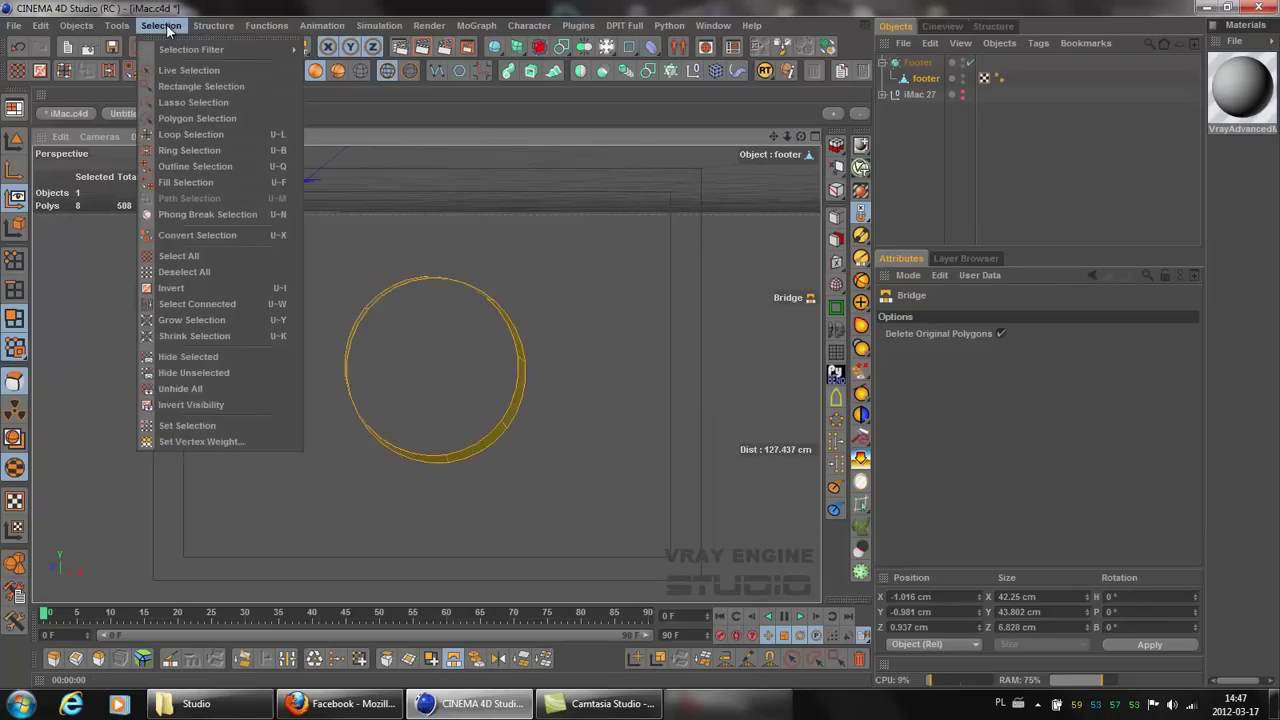
click(186, 387)
drag(799, 133, 641, 351)
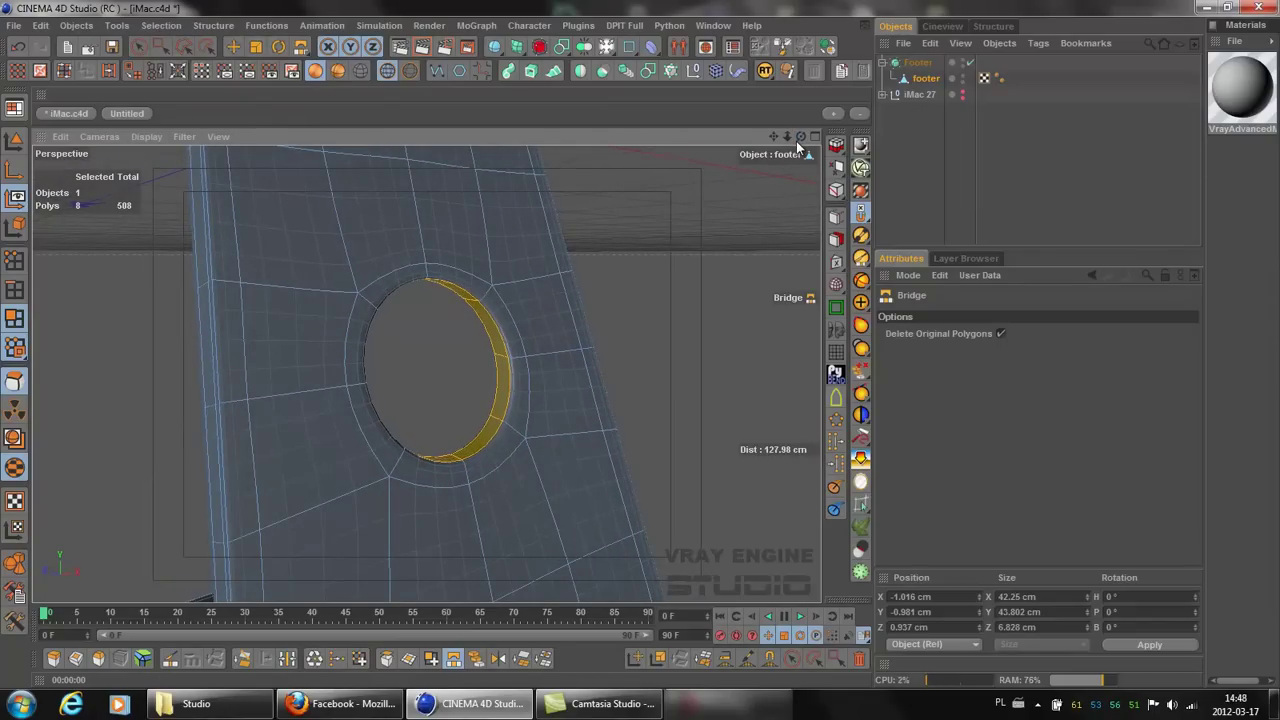
drag(801, 137, 640, 344)
drag(777, 133, 640, 345)
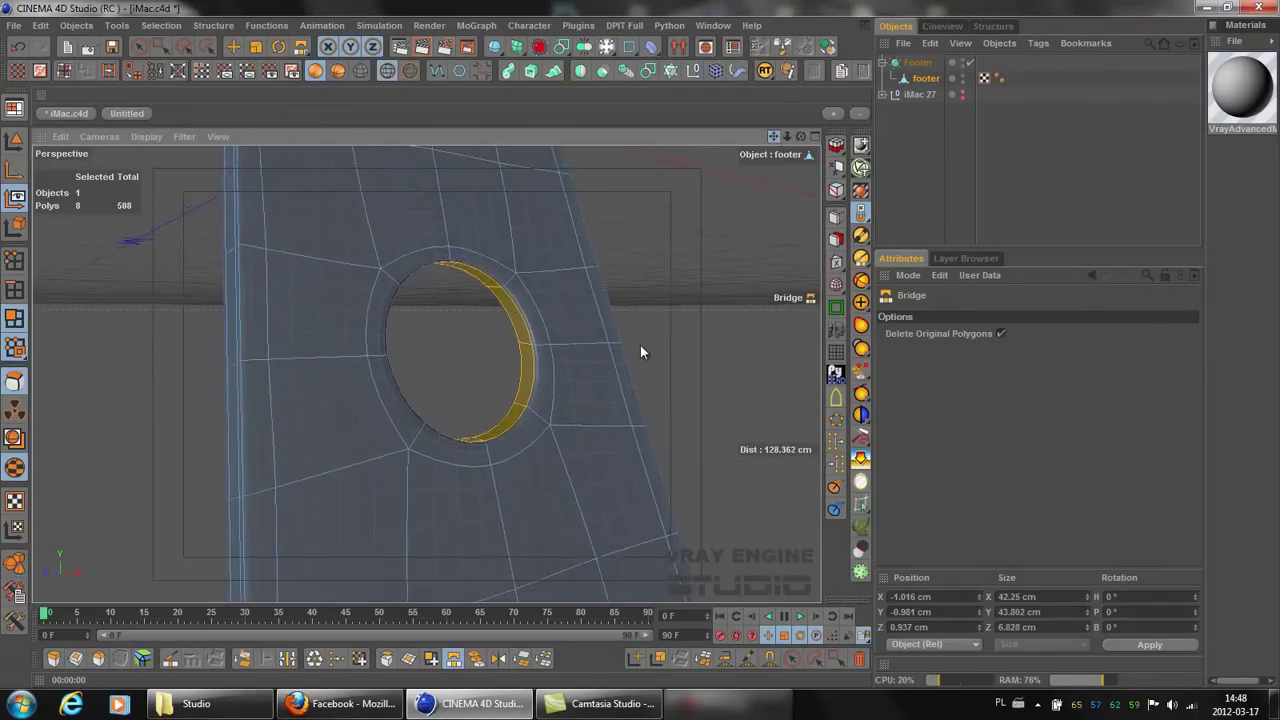
Step: Switch the render engine from VrayBridge to Full Render and render the active view
click(423, 48)
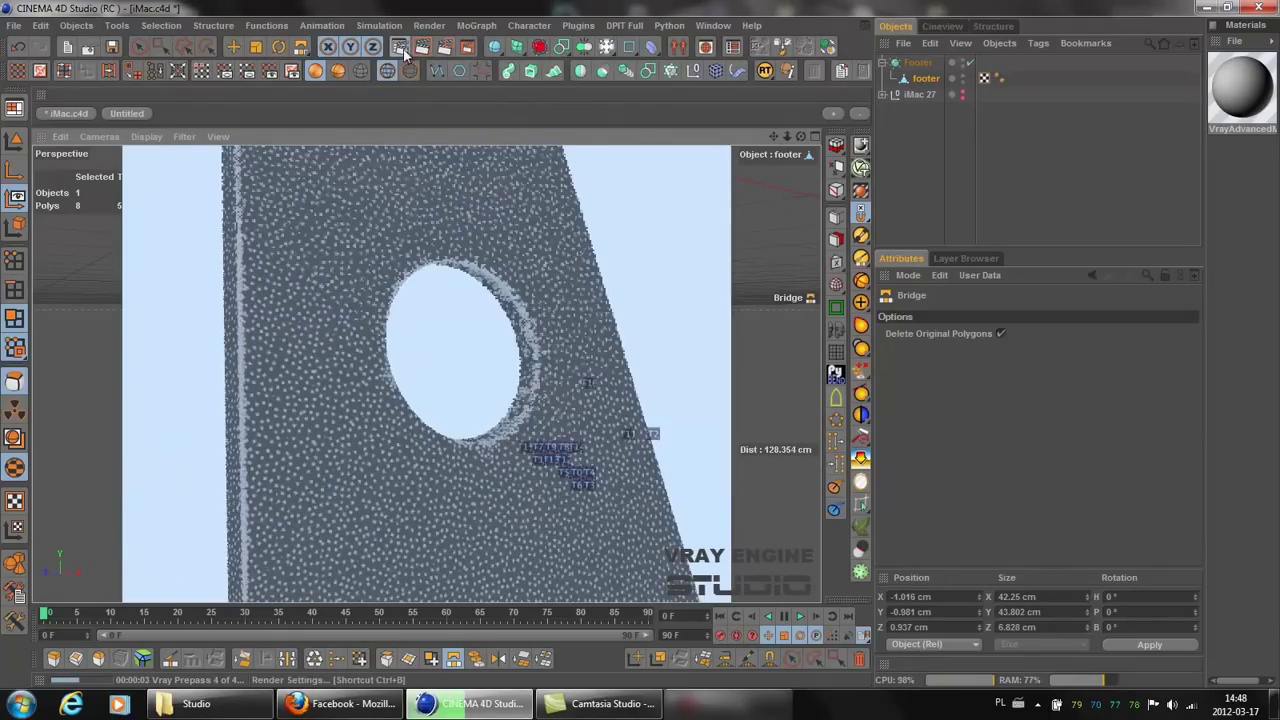
click(403, 48)
click(463, 243)
click(455, 156)
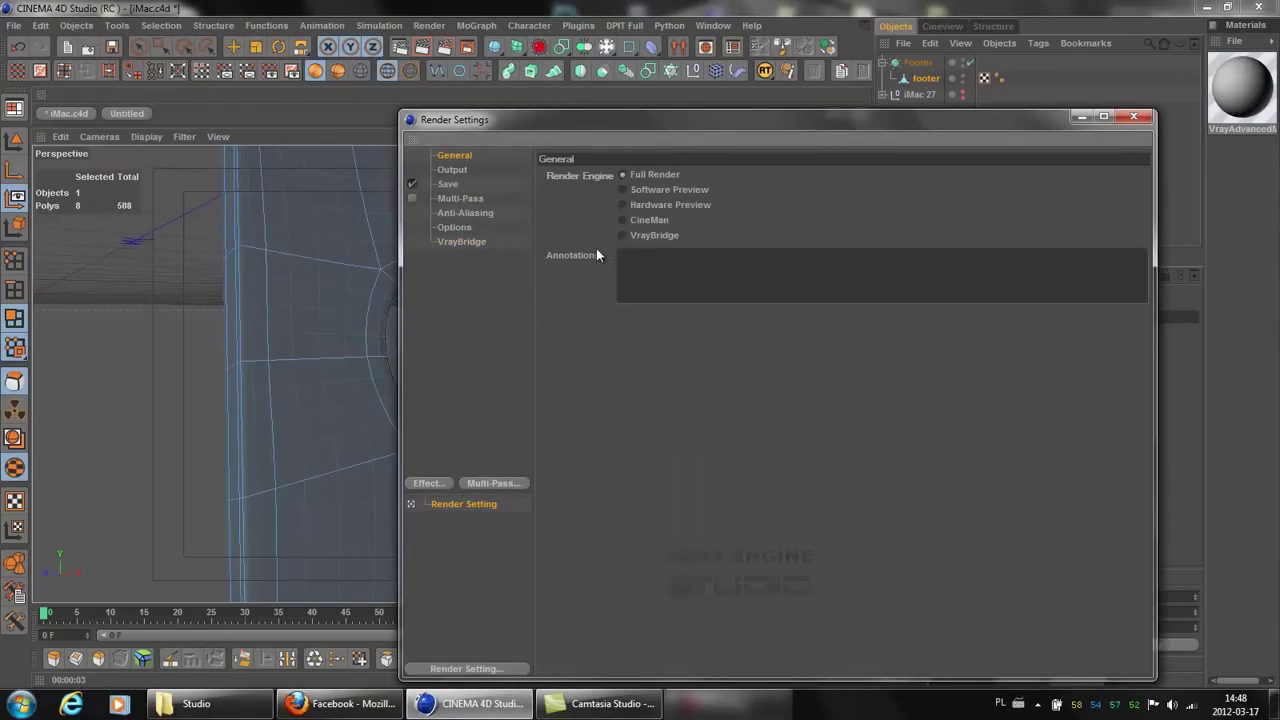
click(1133, 117)
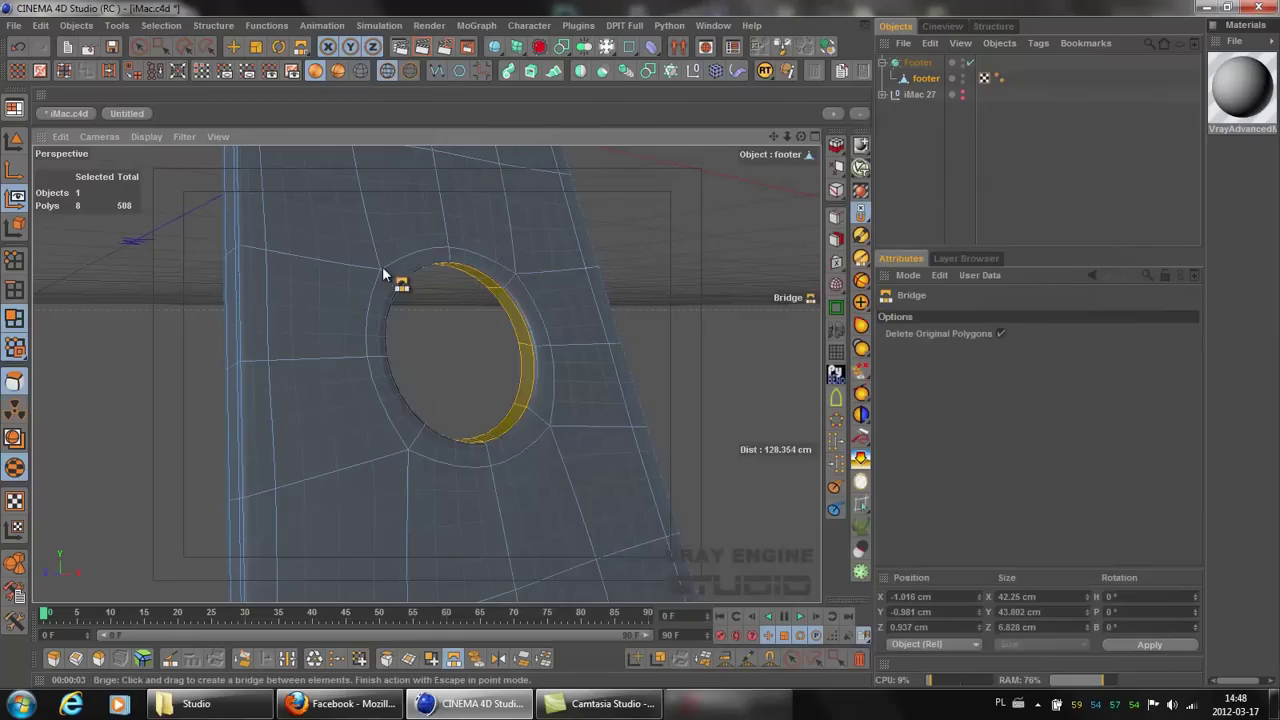
click(422, 48)
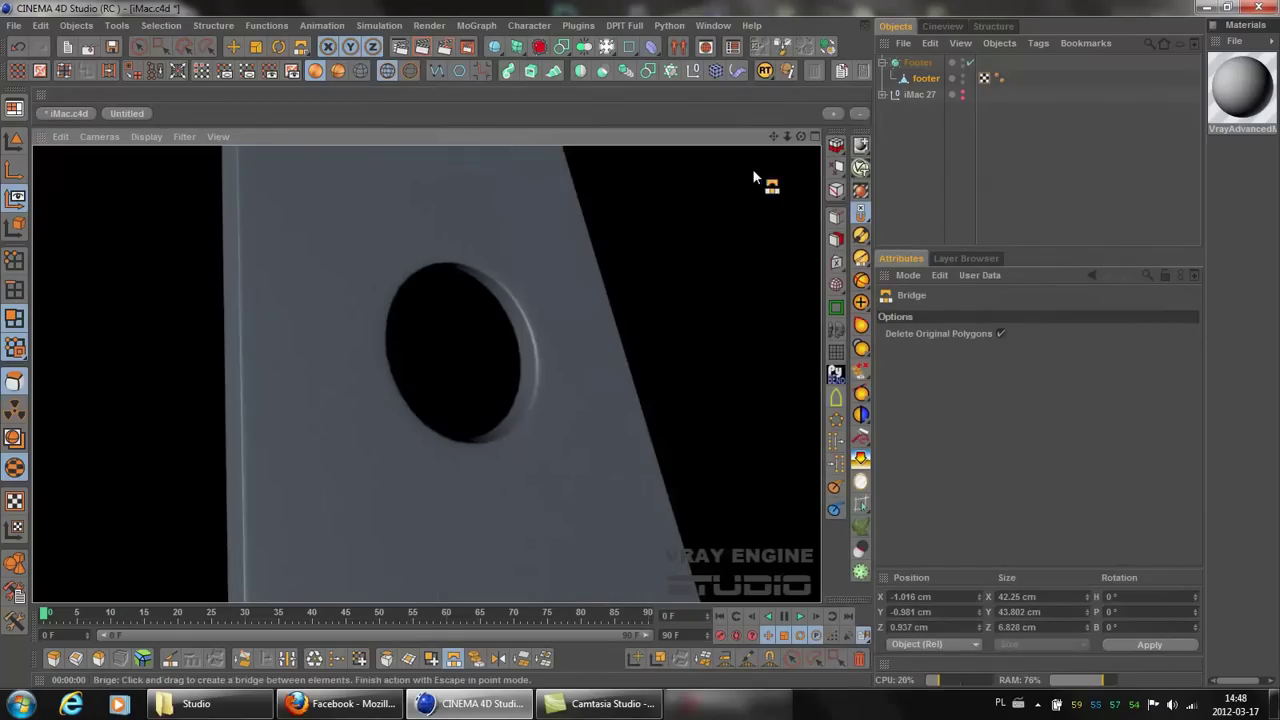
drag(800, 137, 641, 344)
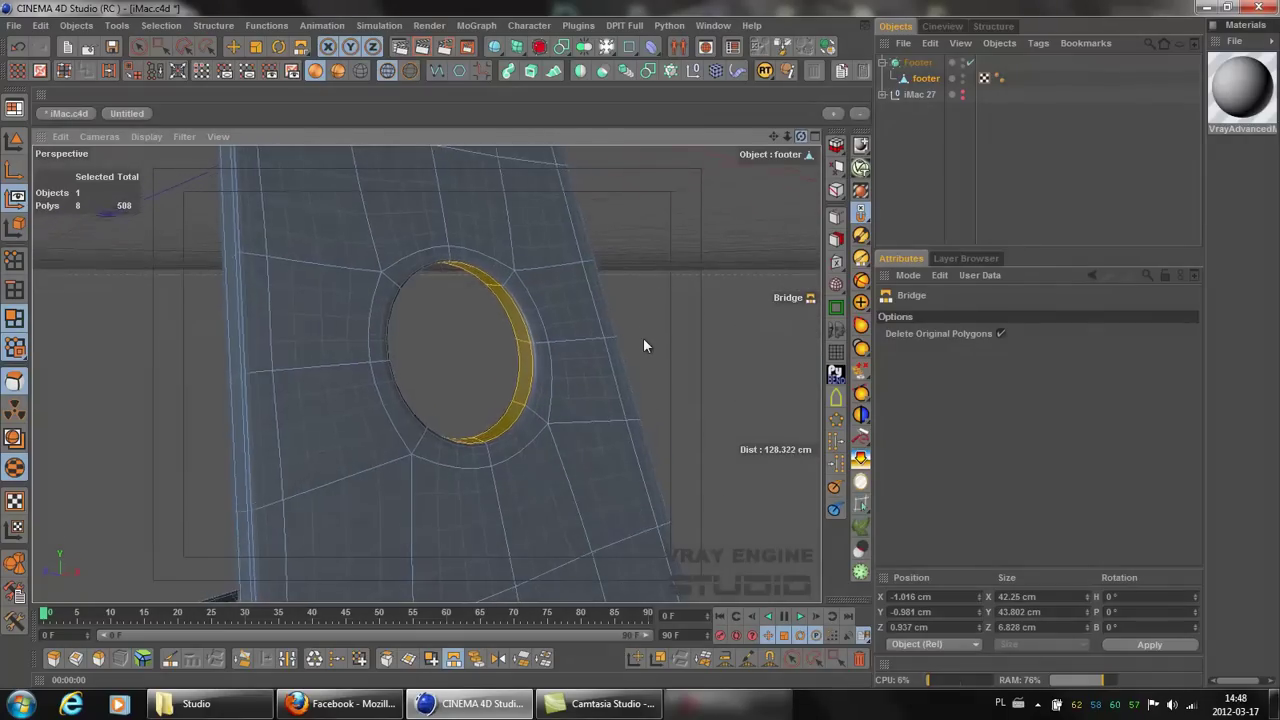
Step: Turn off HyperNURBS, switch to edge mode and clear the edge selection around the hole
click(969, 62)
scroll(496, 357, up, 3)
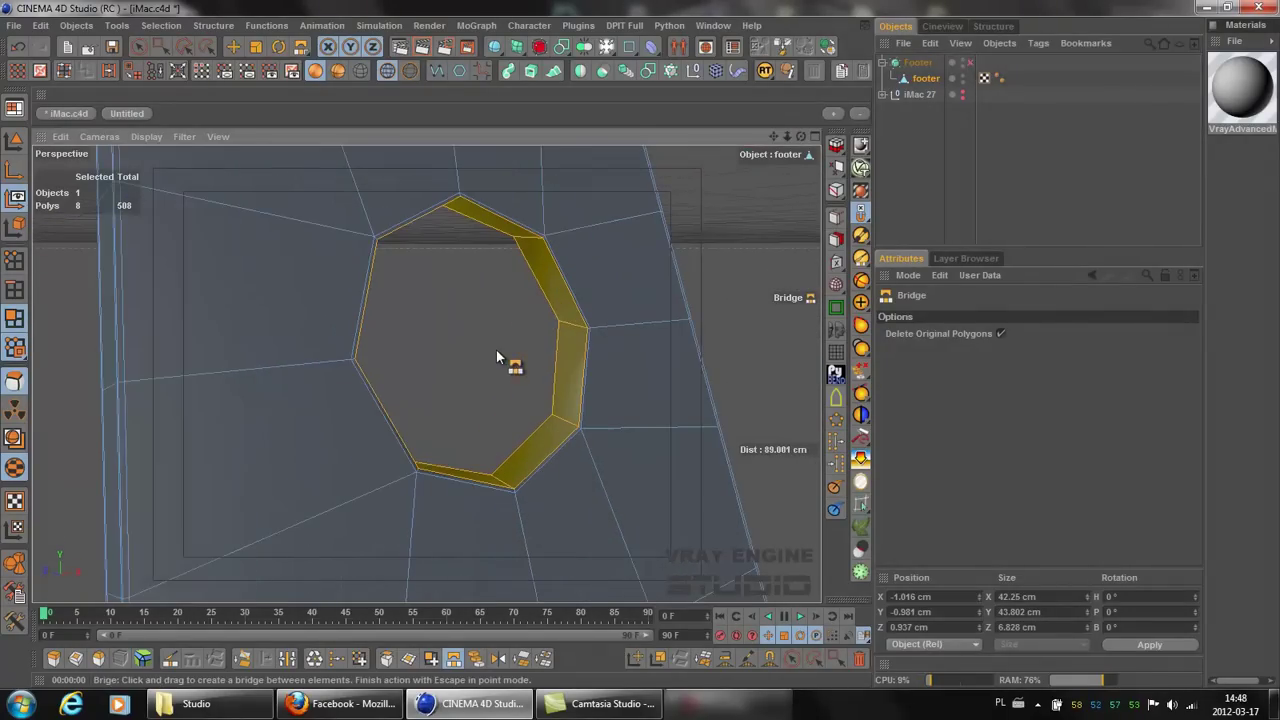
click(14, 289)
drag(793, 137, 640, 344)
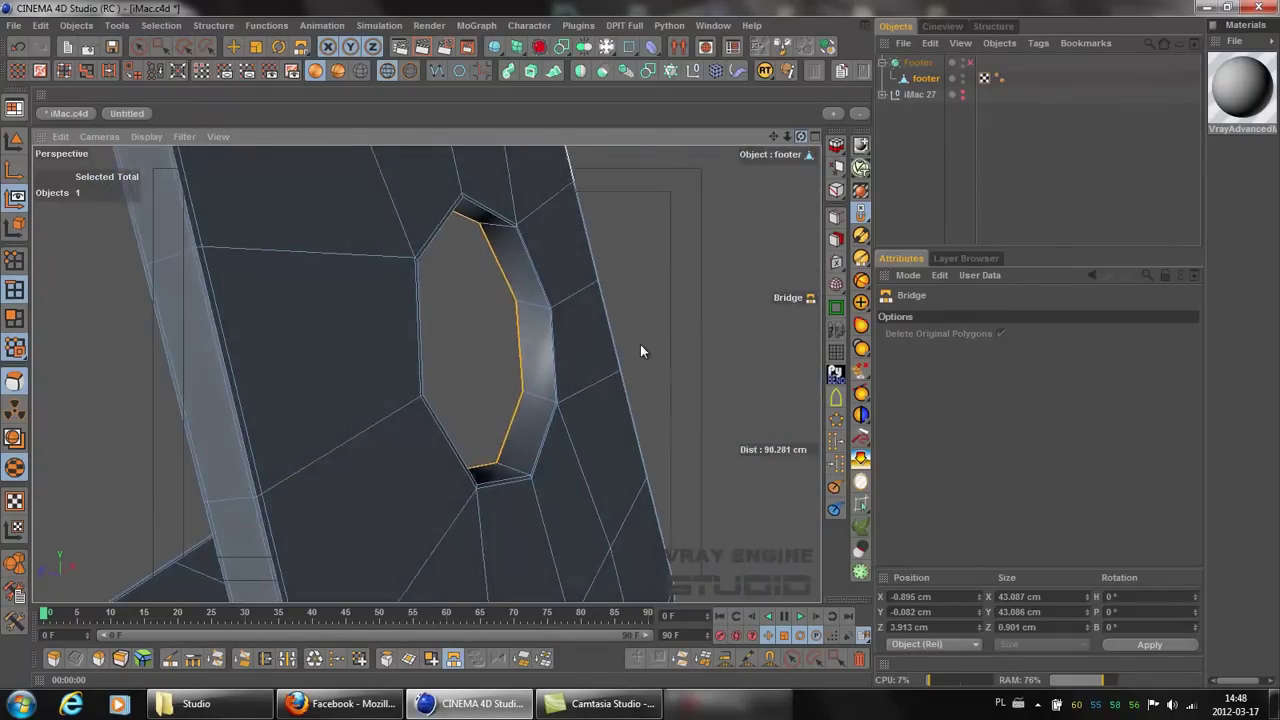
click(141, 47)
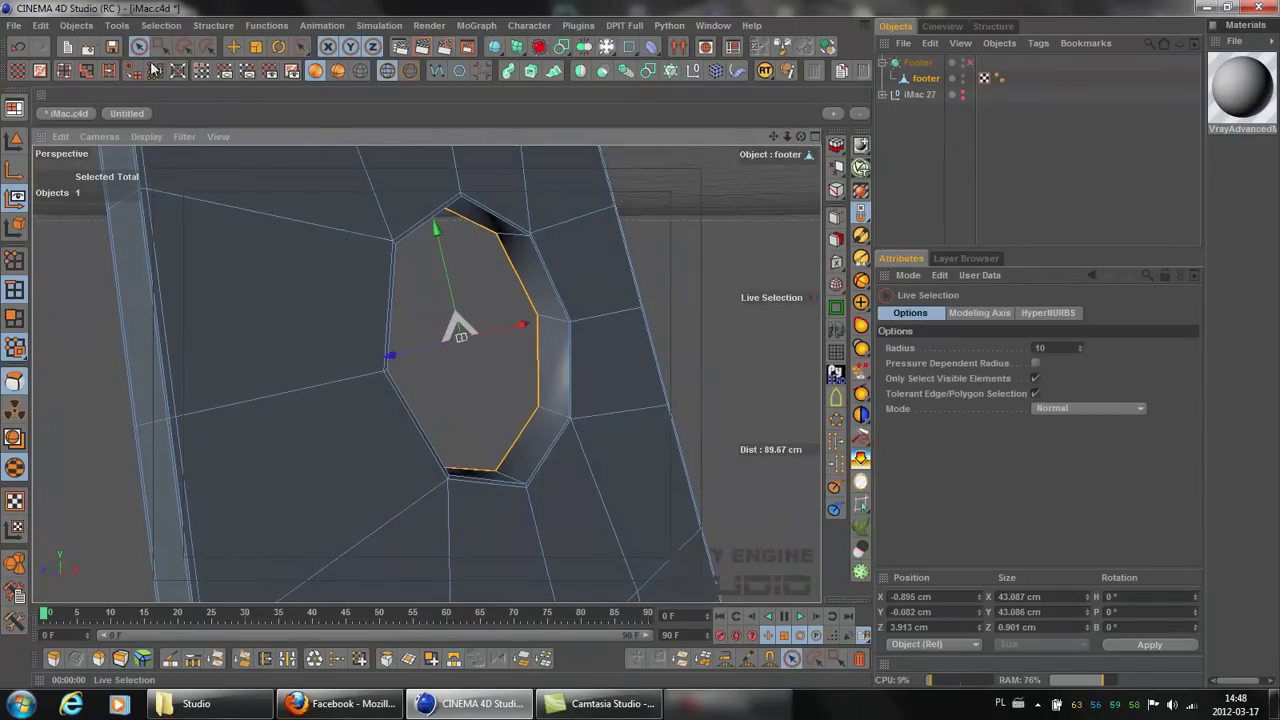
click(456, 355)
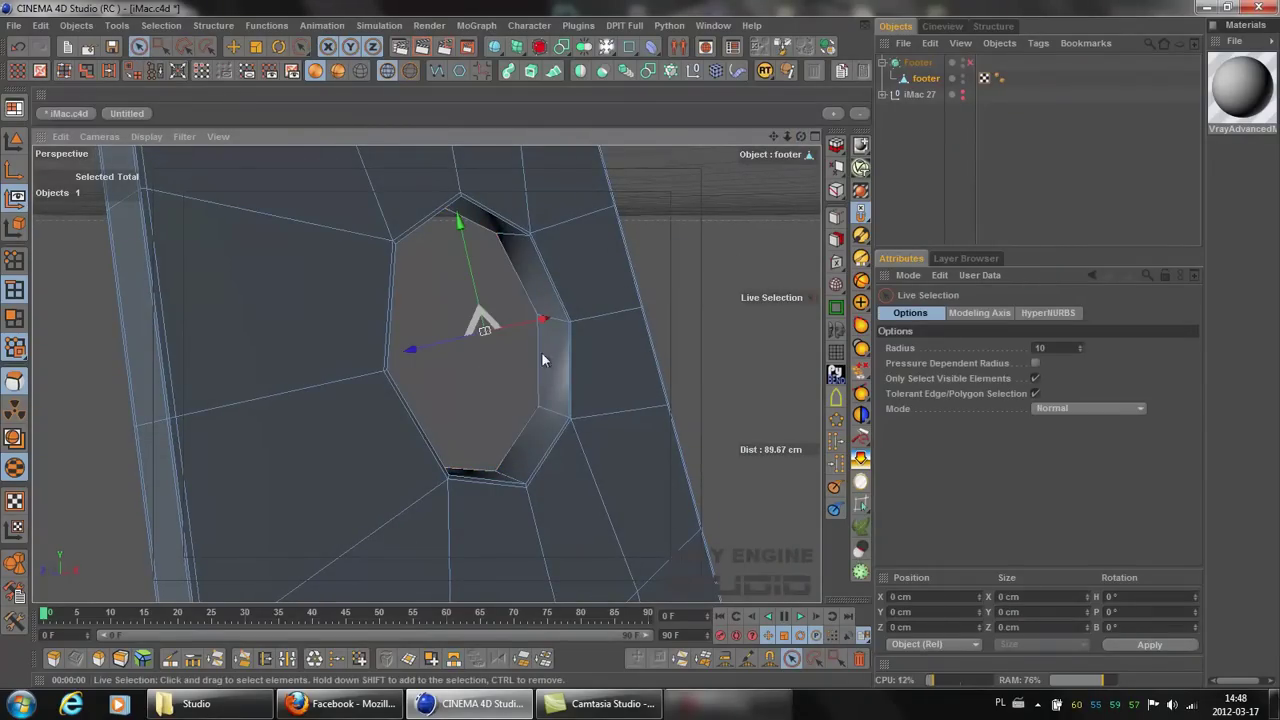
Step: Loop-select the hole's outer edge loop and add its inner edge loop
click(63, 70)
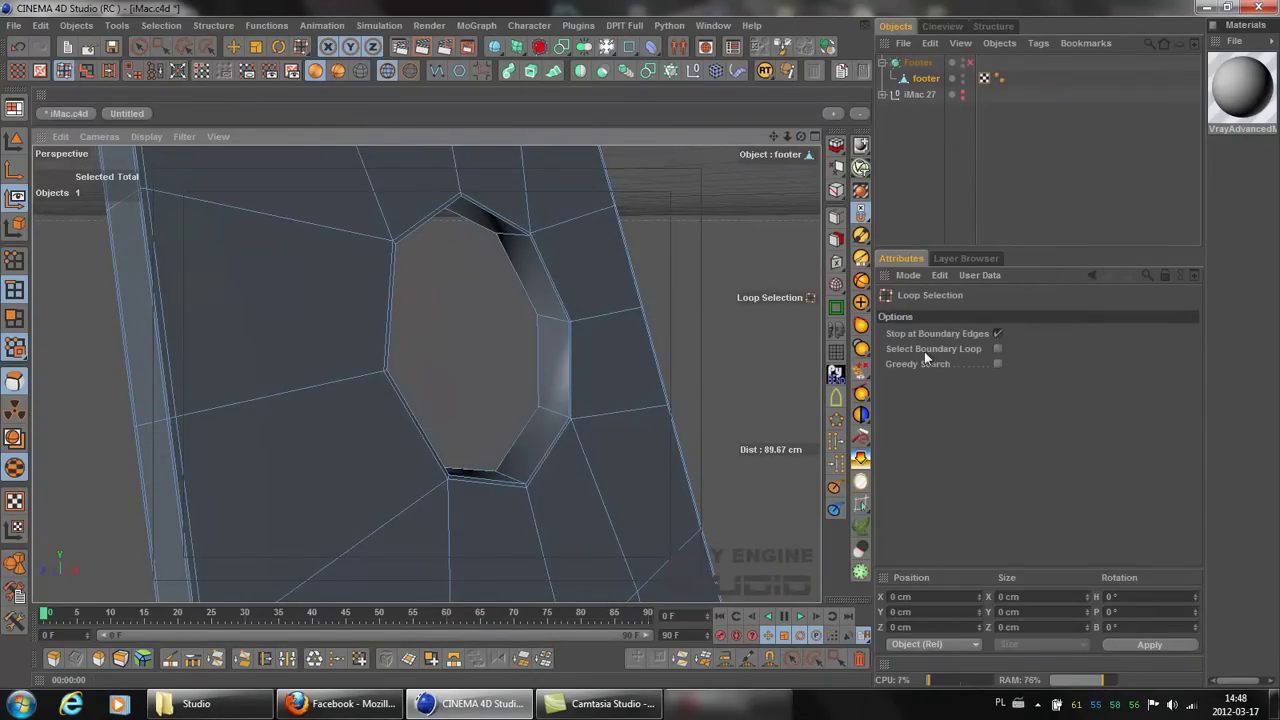
click(557, 300)
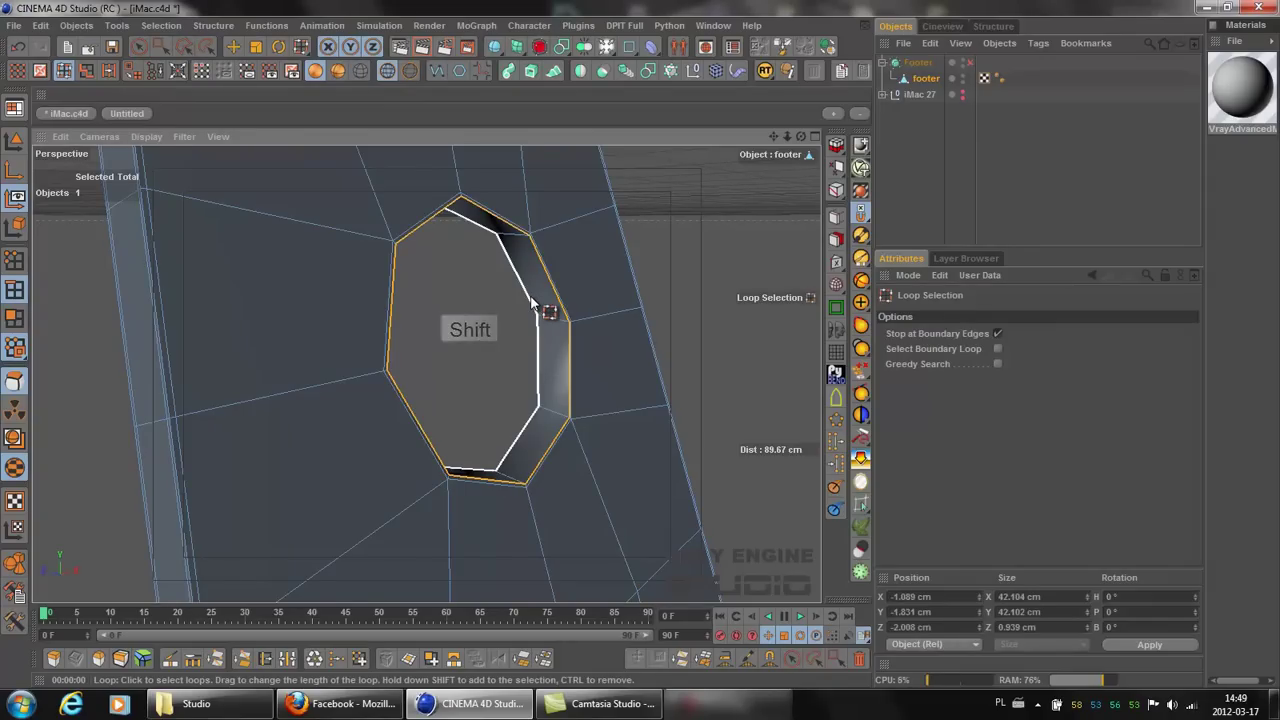
shift+click(533, 303)
alt+drag(639, 343, 641, 344)
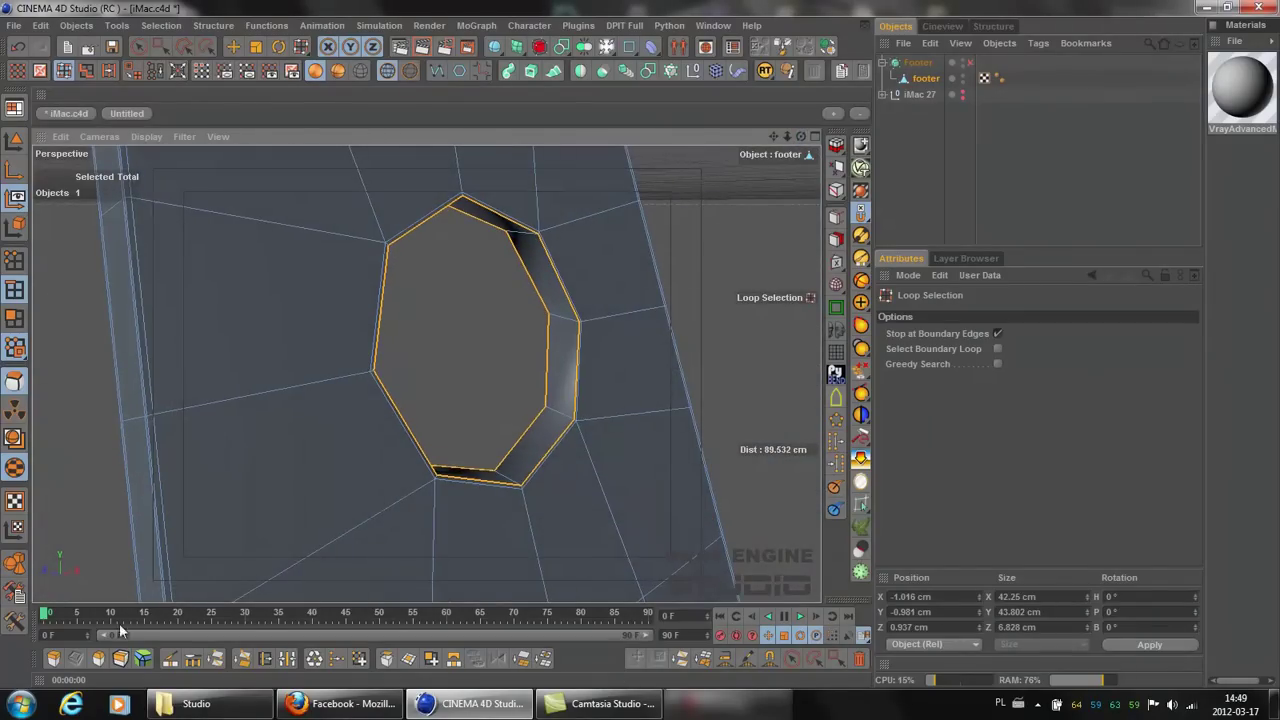
Step: Bevel the edge loops around the cable hole with a 0.18 cm inner offset
click(98, 658)
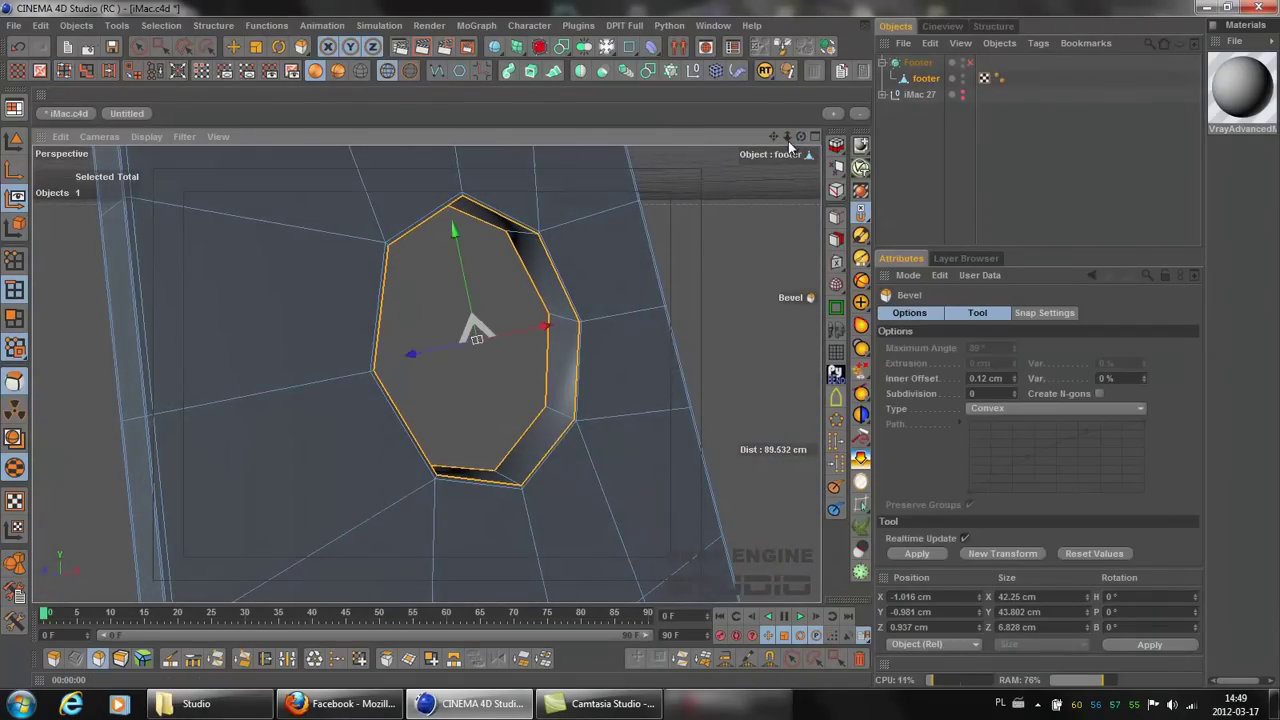
drag(774, 137, 704, 187)
drag(787, 136, 769, 243)
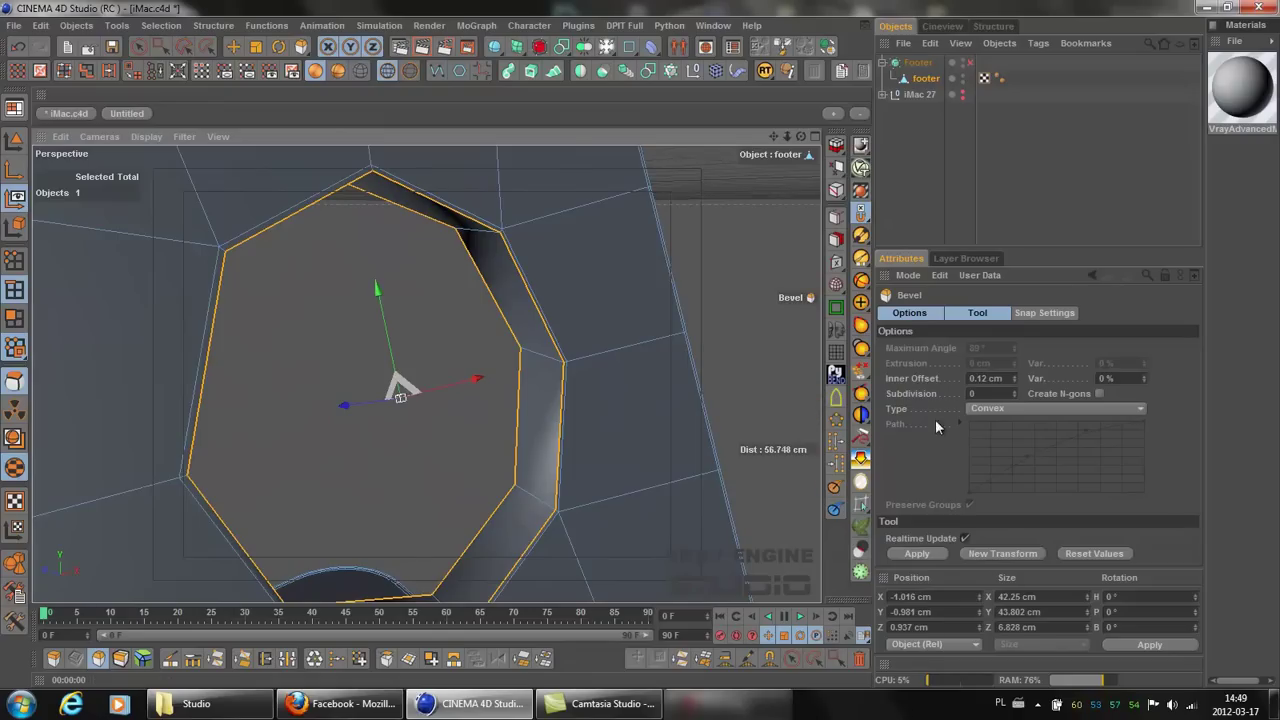
click(640, 343)
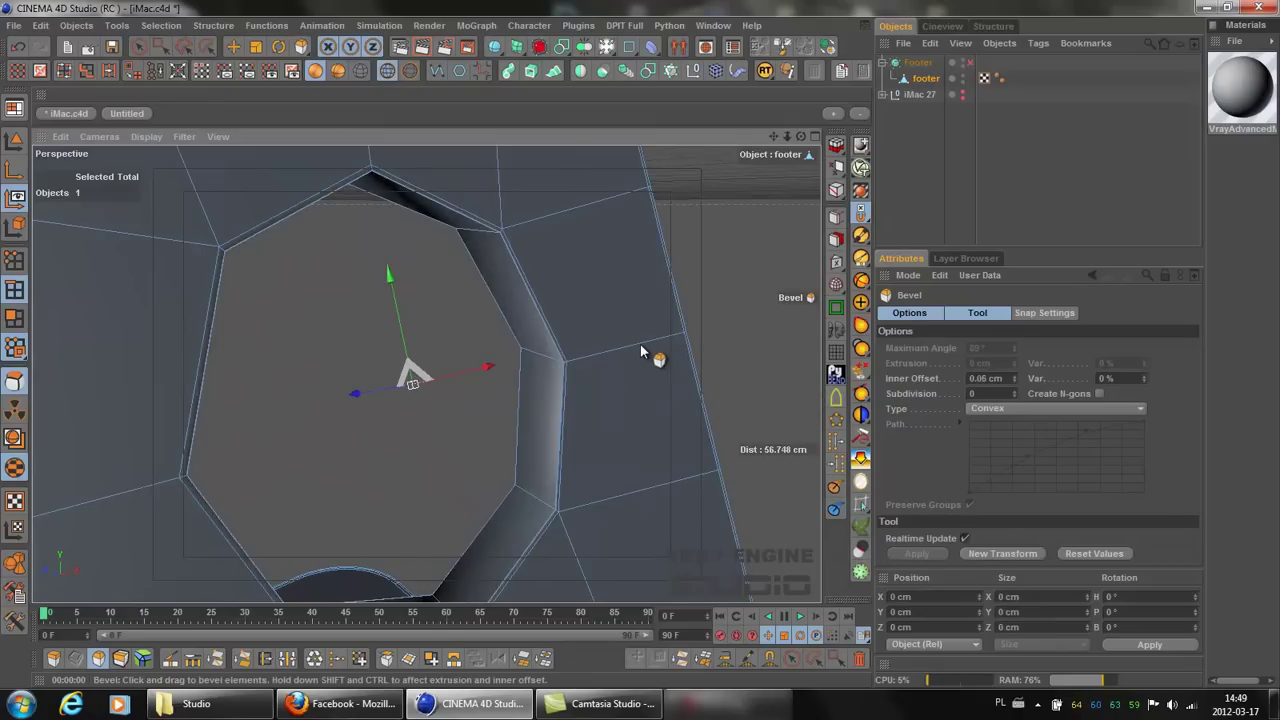
key(ctrl+z)
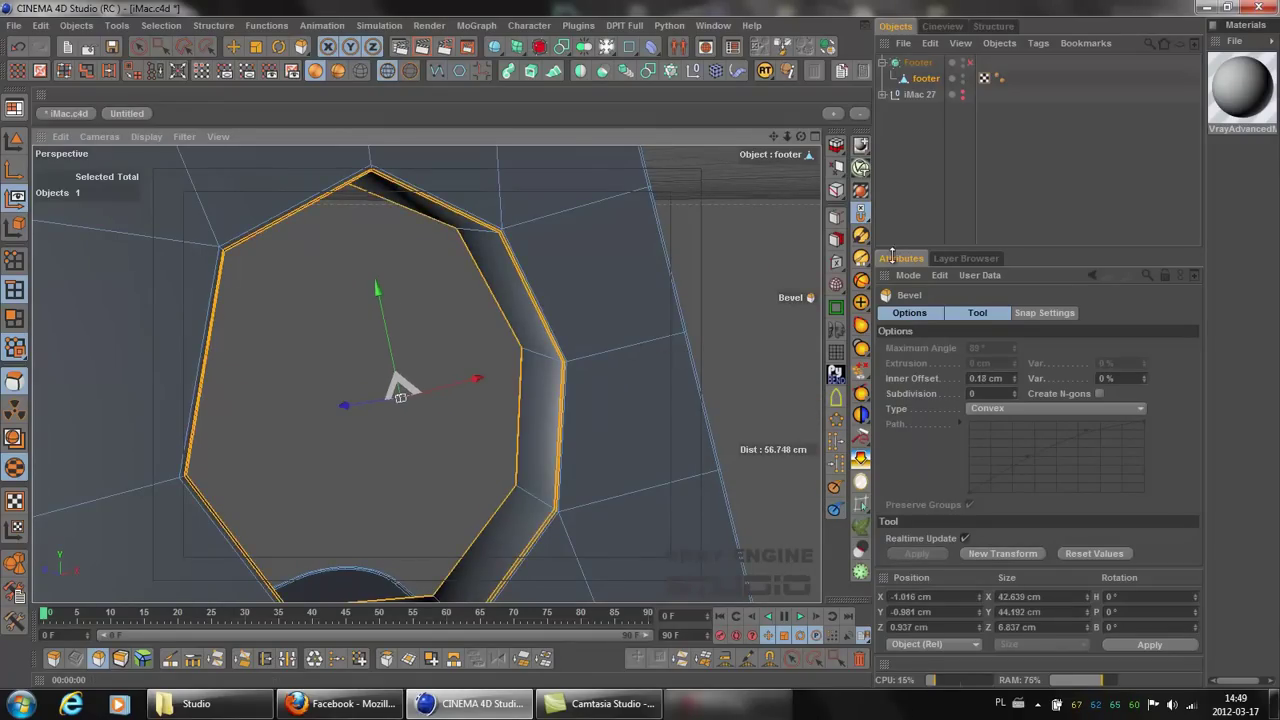
Step: Enable the Footer HyperNURBS and render the round hole from an angled side view
click(970, 63)
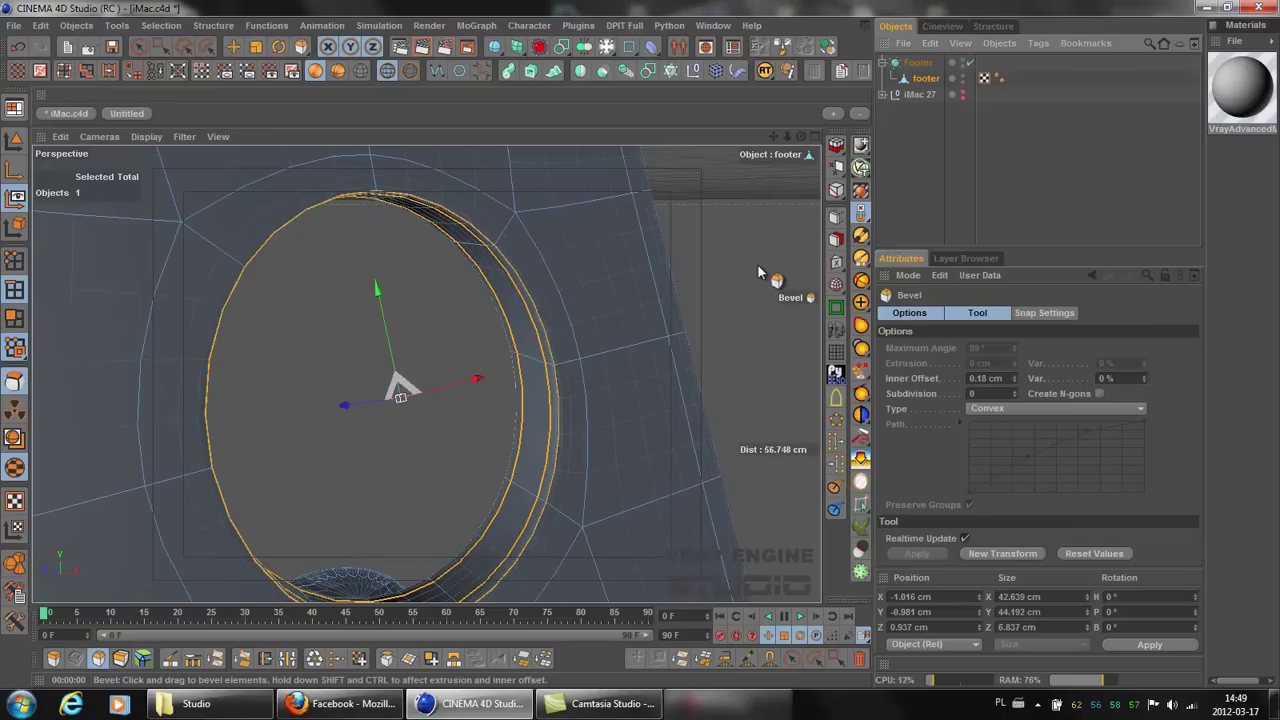
click(425, 46)
click(382, 265)
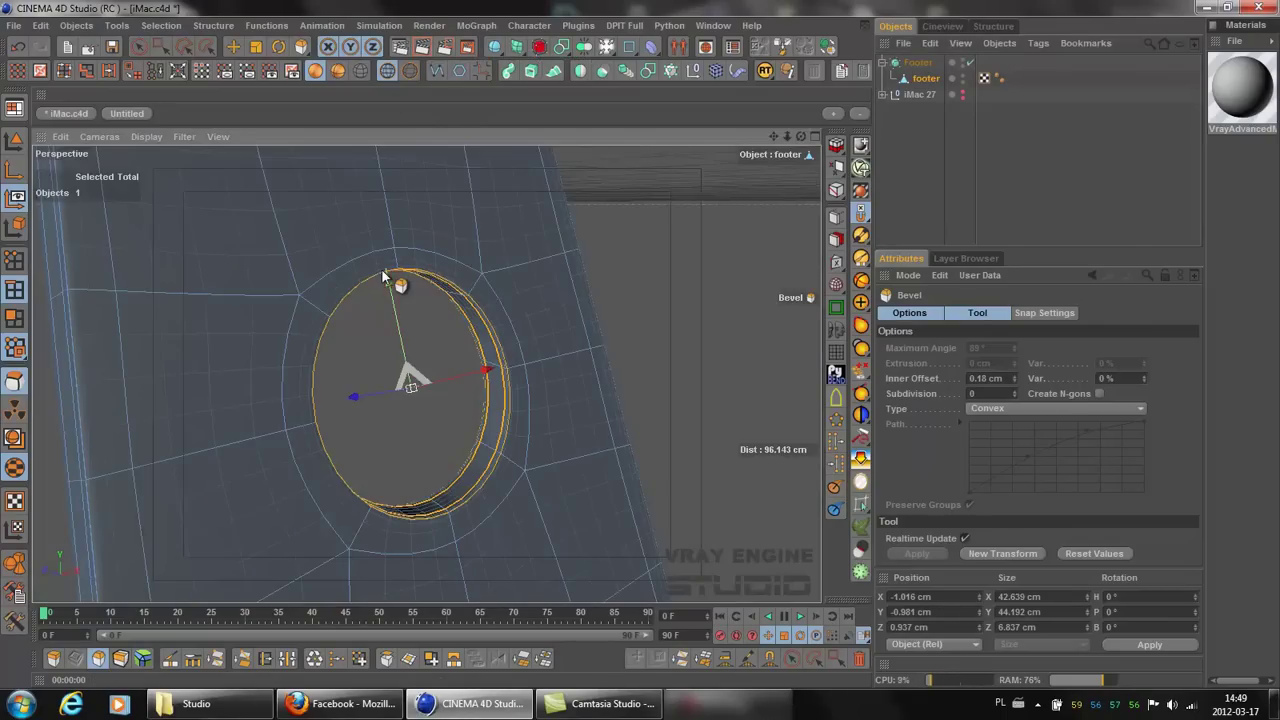
mouse_move(800, 136)
mouse_down()
mouse_move(598, 352)
mouse_move(652, 342)
mouse_move(640, 344)
mouse_up()
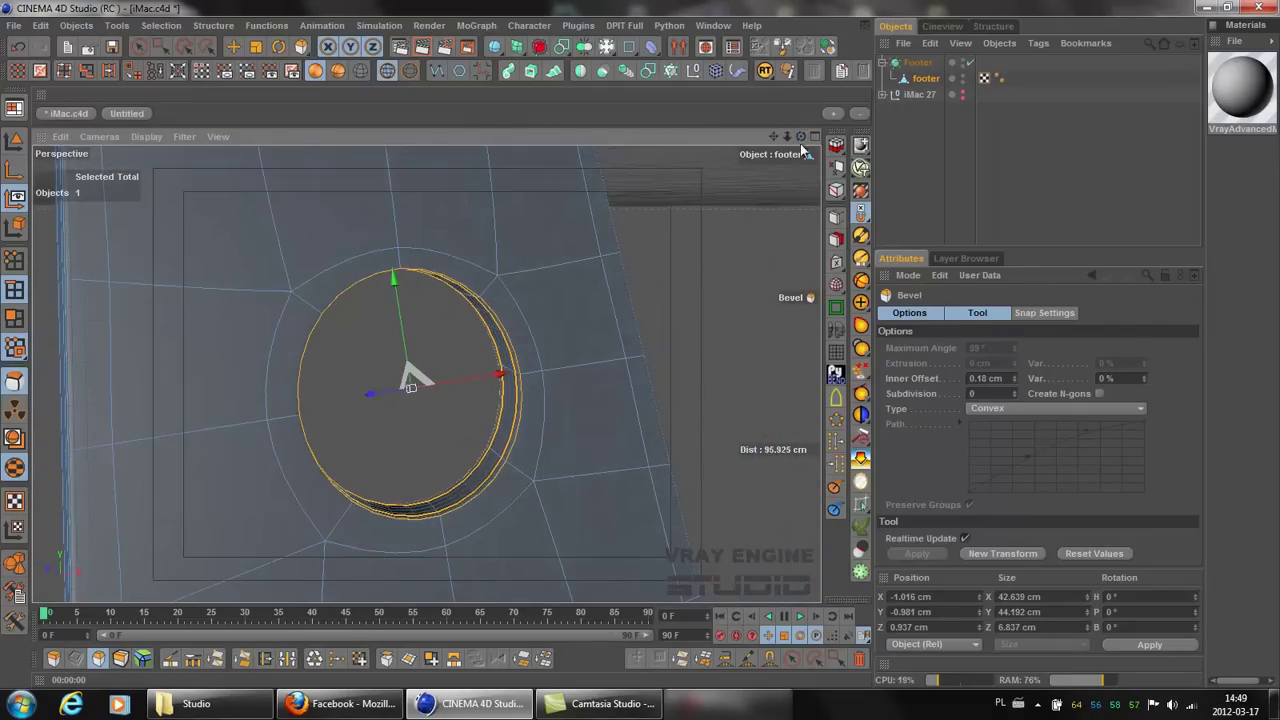
drag(807, 137, 777, 175)
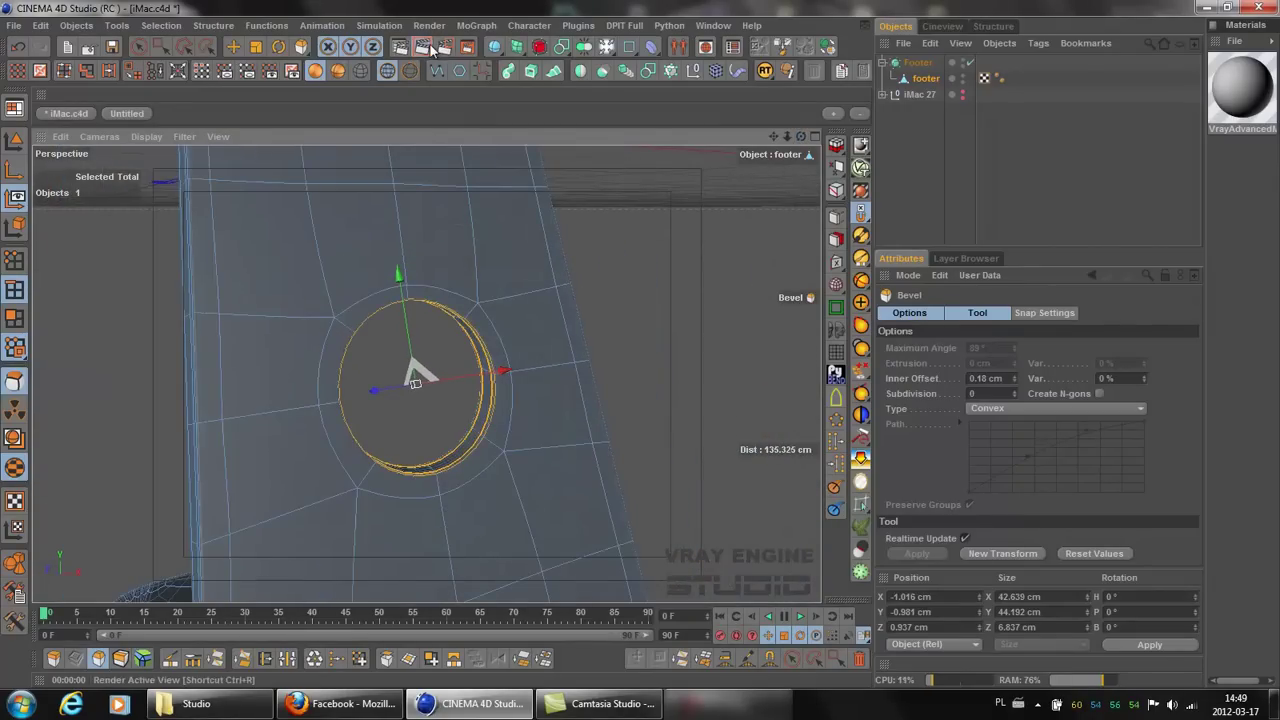
click(429, 45)
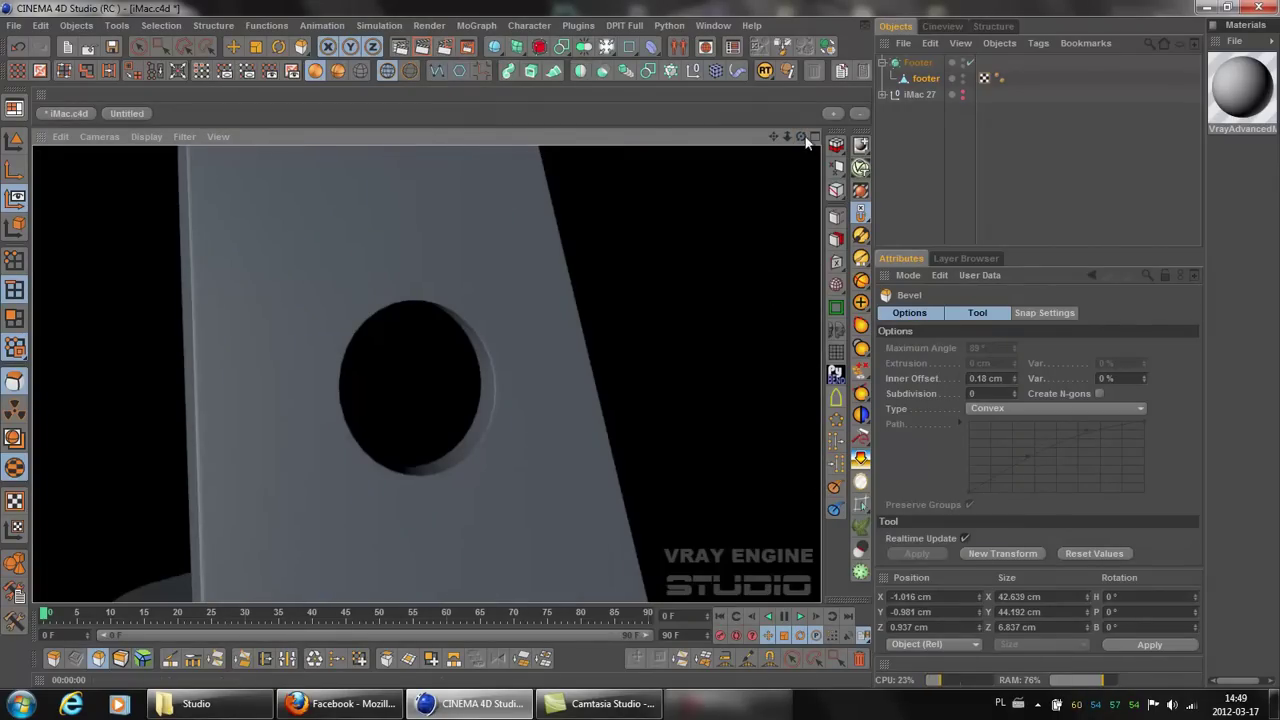
Step: Add a Cel Renderer post effect with Edges ticked in Render Settings and render the view
click(444, 46)
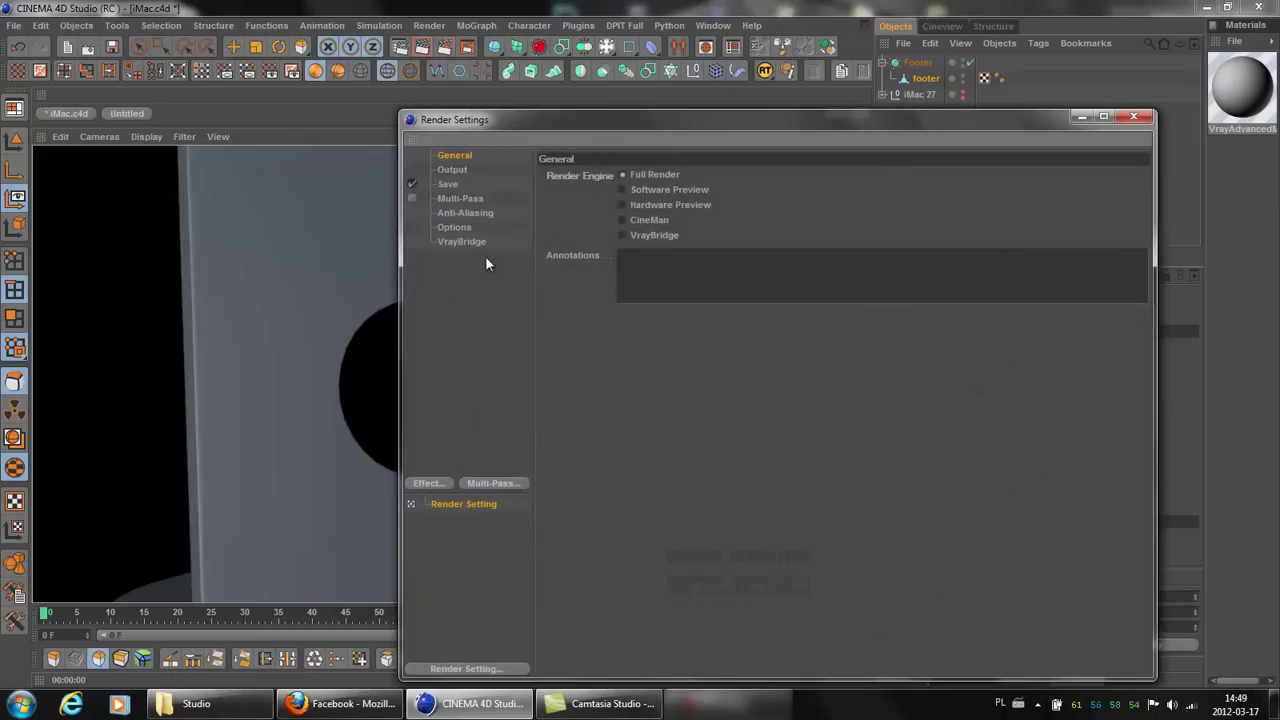
click(433, 483)
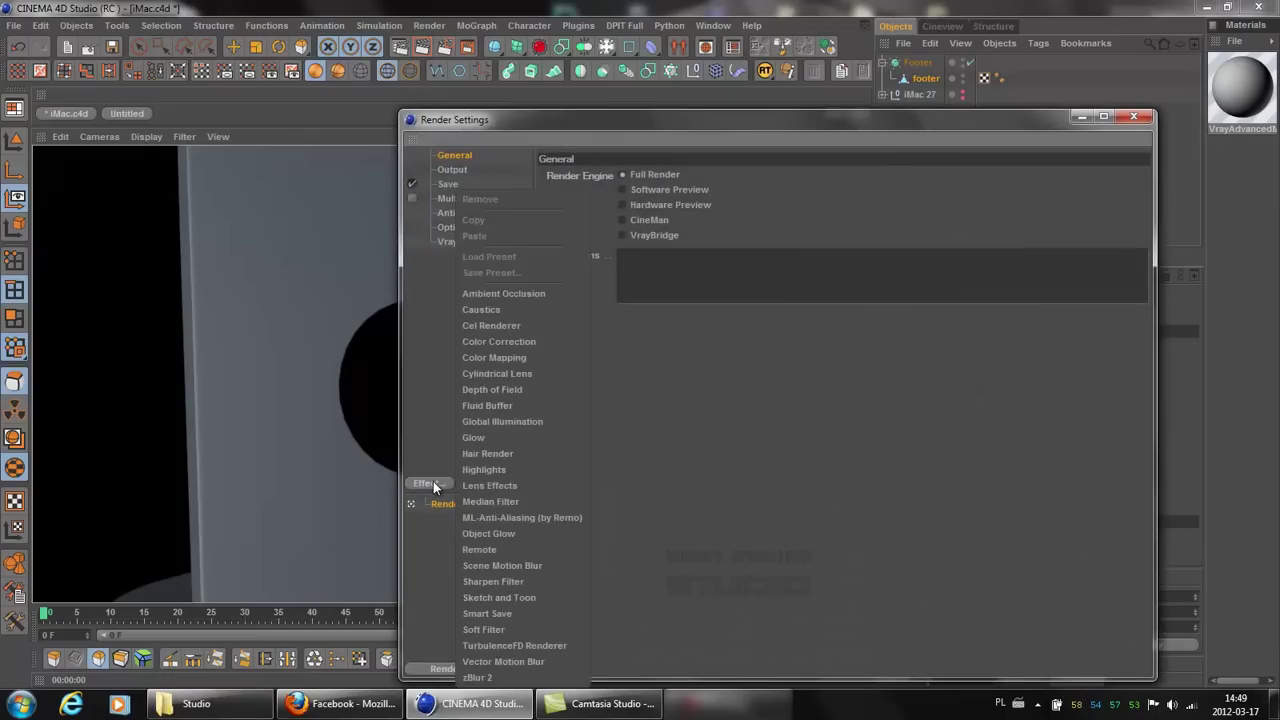
click(494, 327)
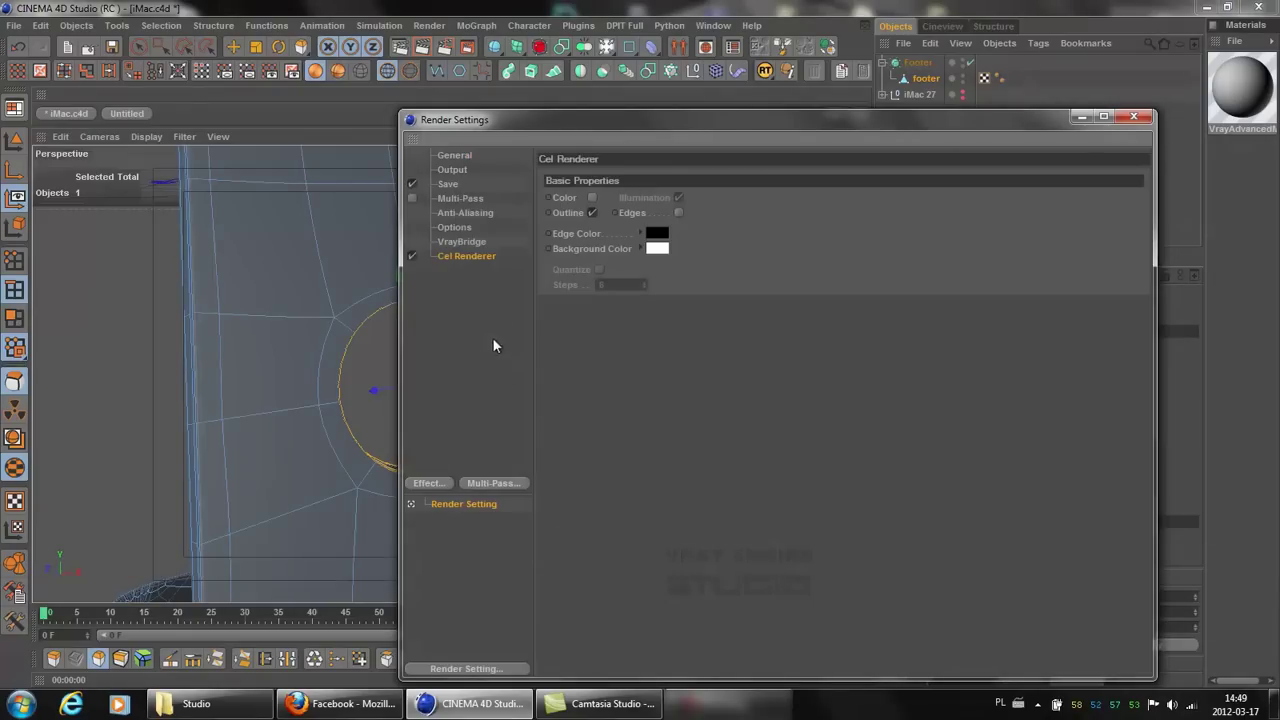
click(678, 211)
click(1137, 123)
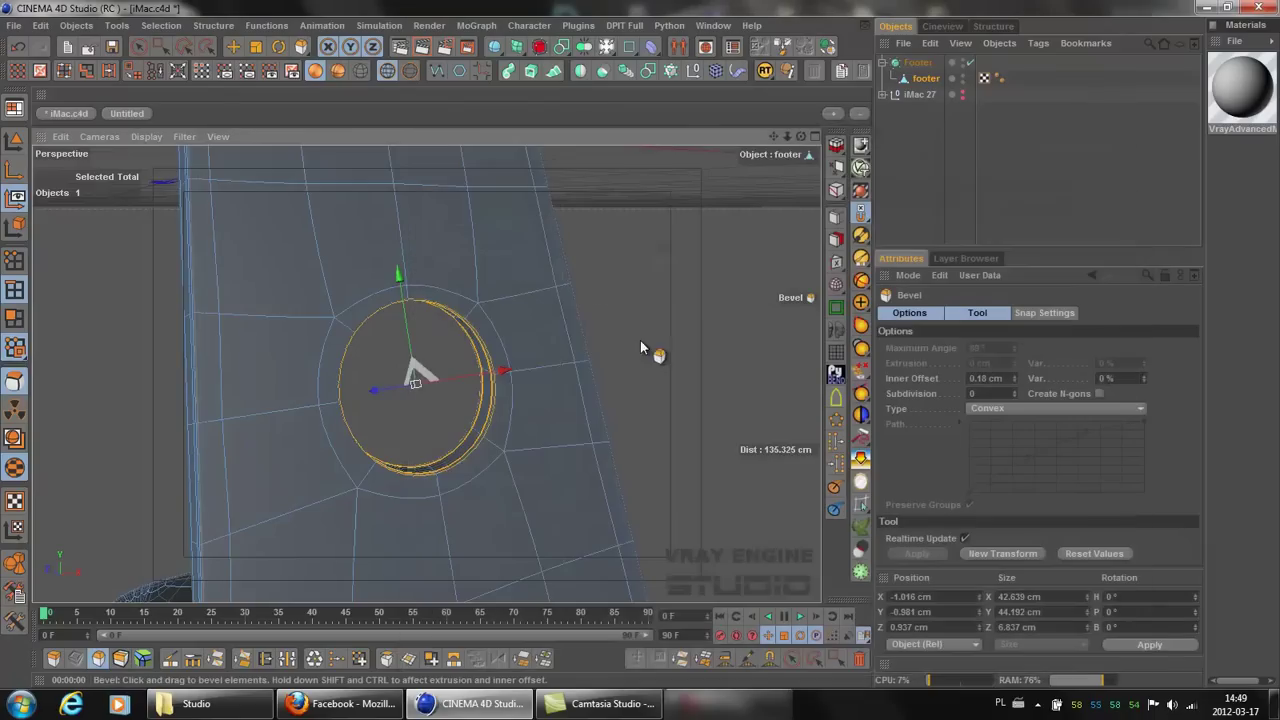
click(425, 43)
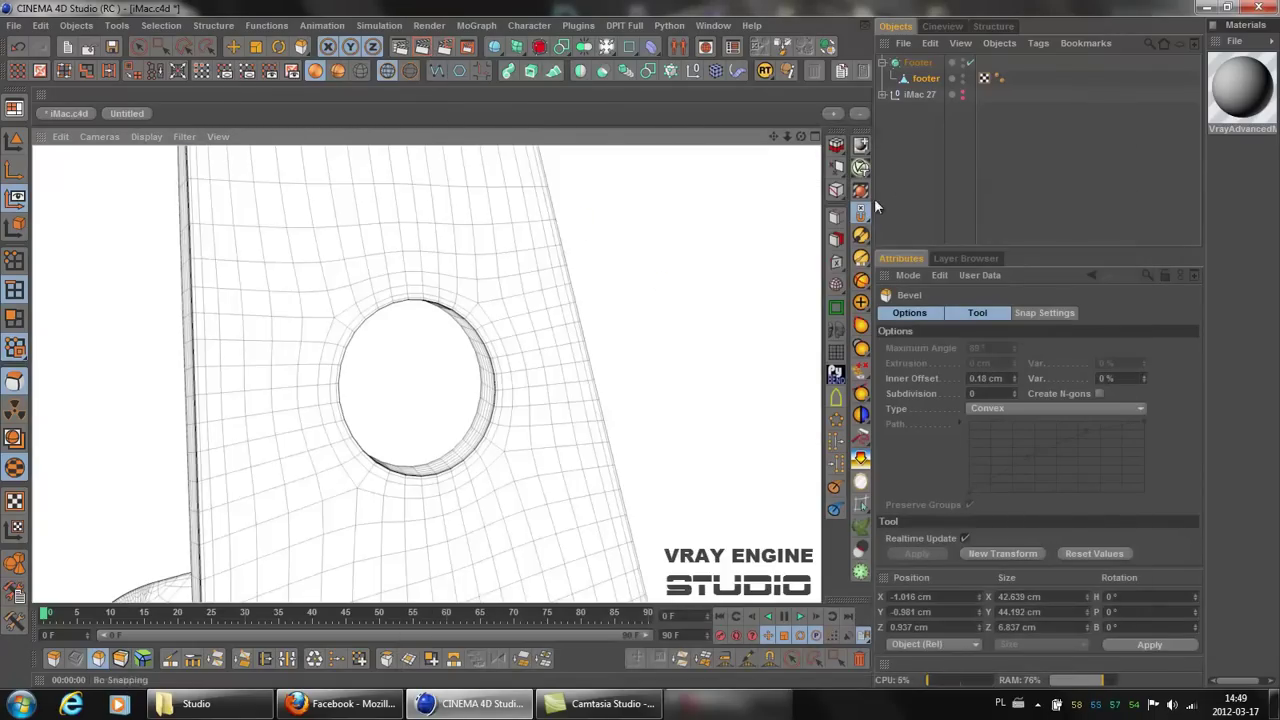
Step: Re-render the wireframe line drawing from new angles around the bevelled hole and whole footer
click(962, 95)
drag(799, 135, 631, 343)
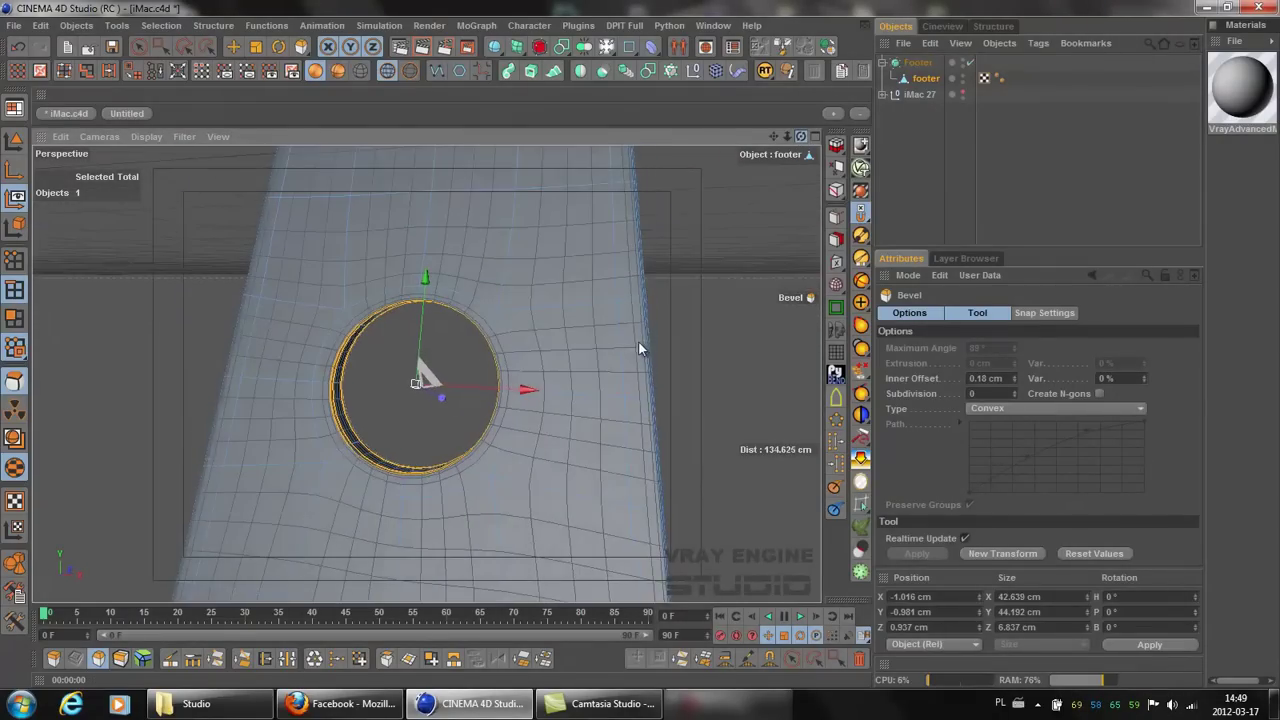
click(425, 45)
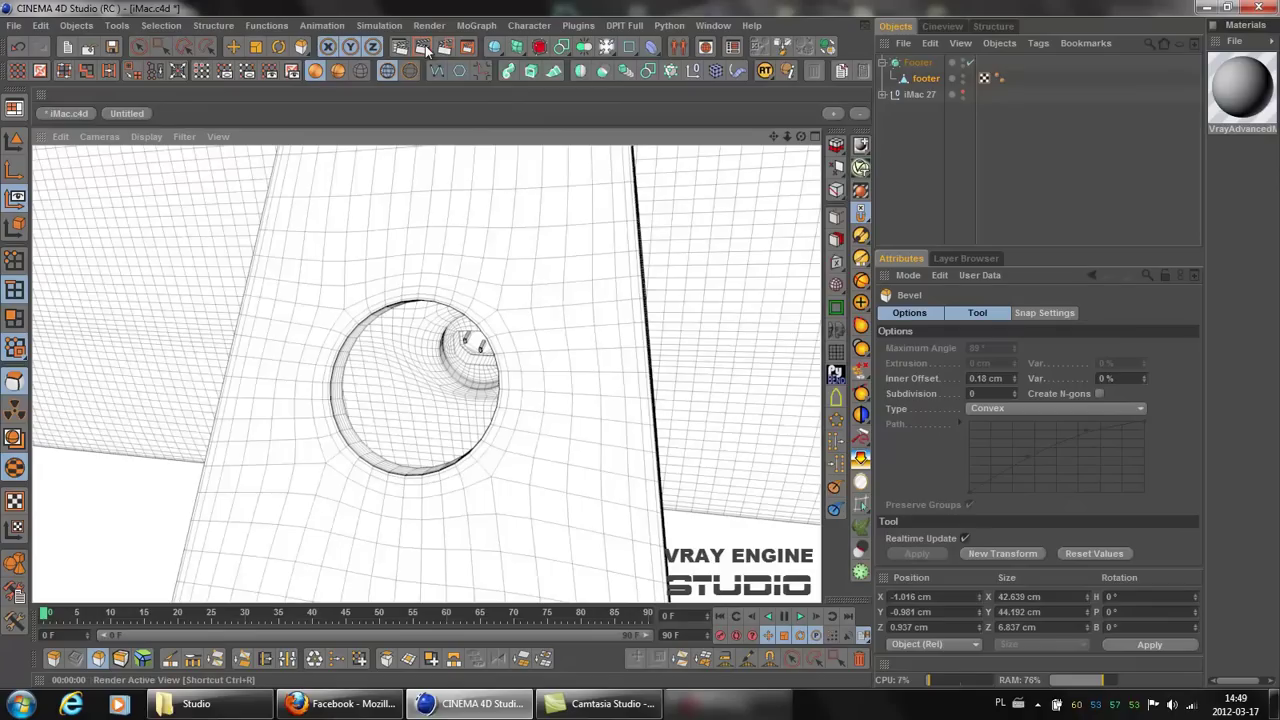
scroll(424, 313, down, 3)
scroll(424, 313, down, 4)
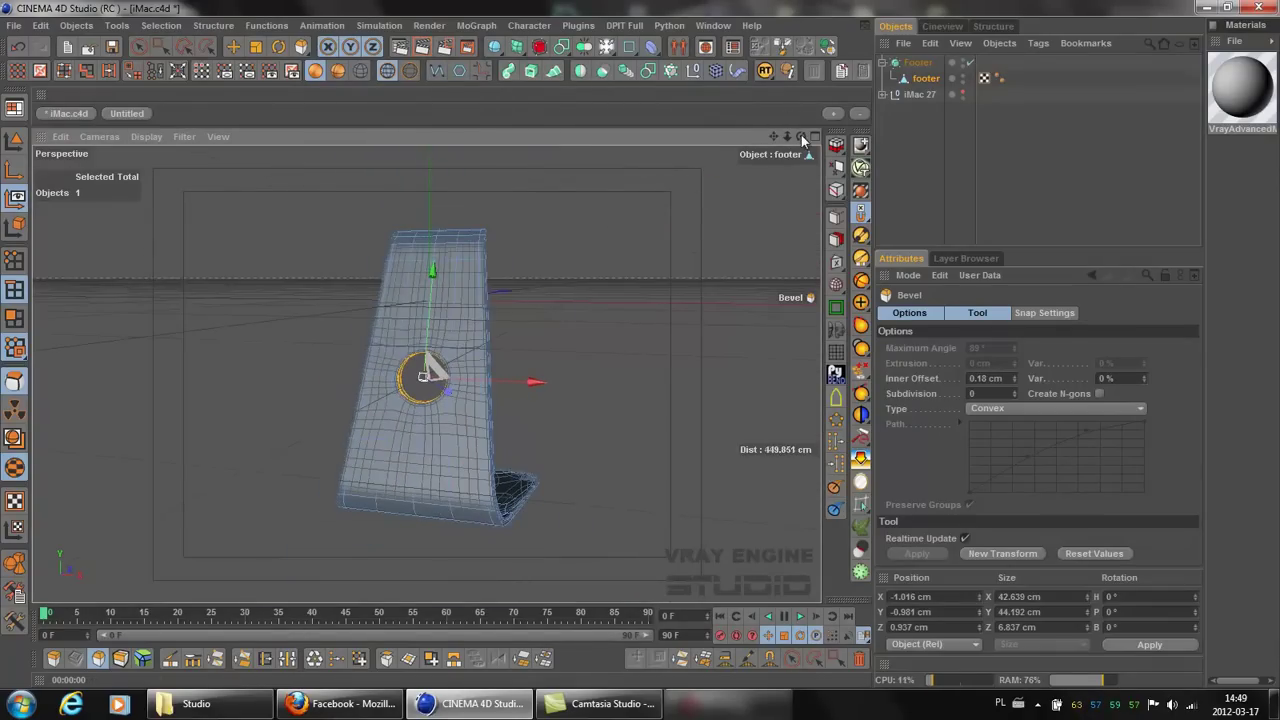
drag(803, 140, 639, 343)
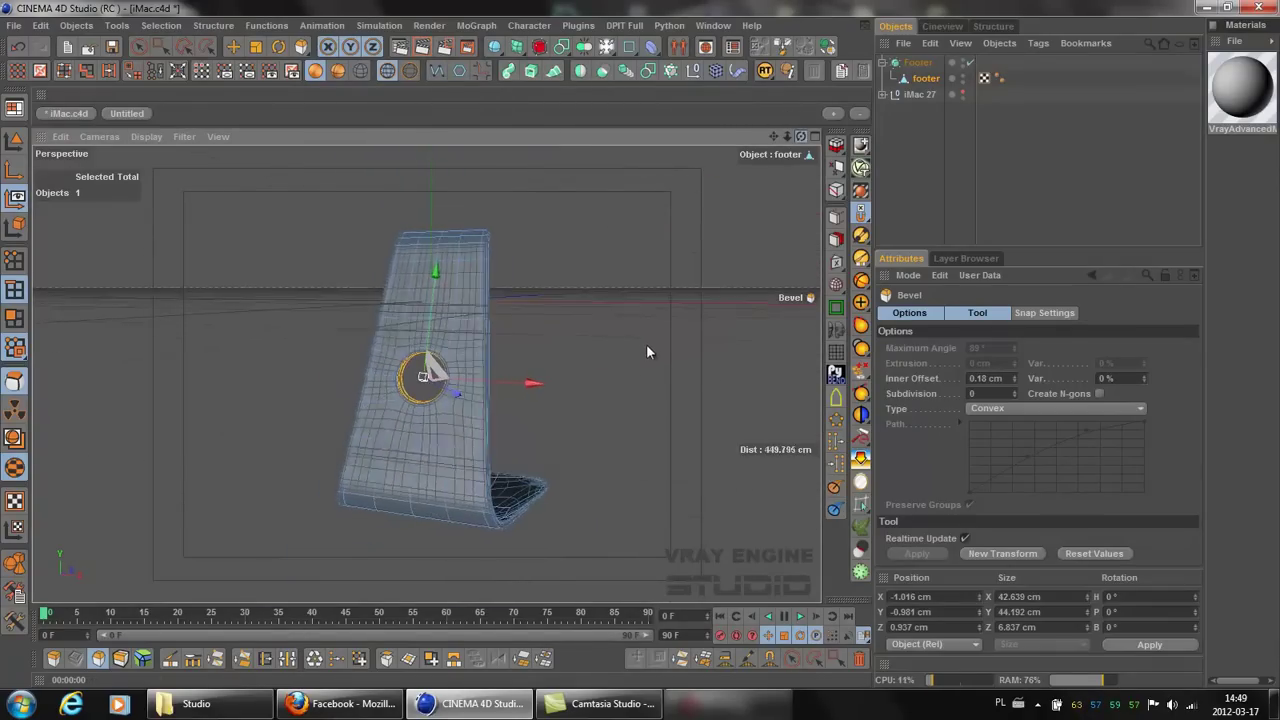
click(406, 45)
click(1133, 116)
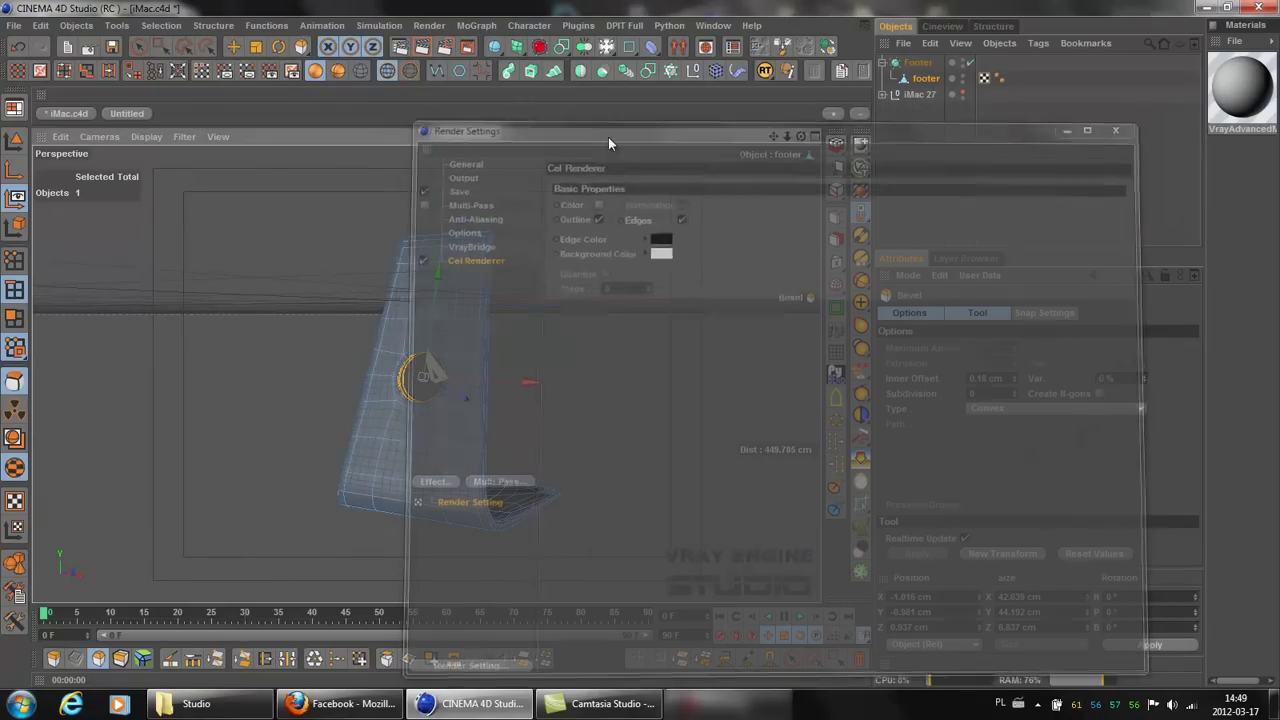
click(400, 46)
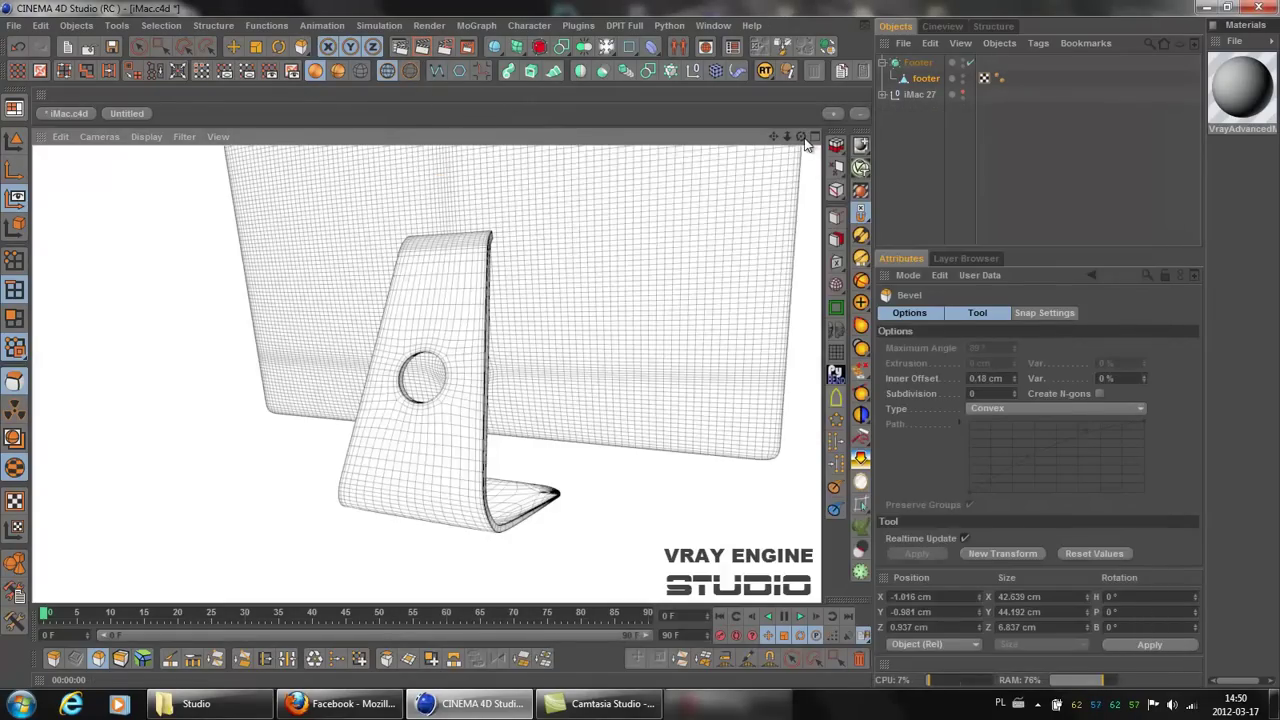
Step: Make iMac 27 visible again, switch to brush selection, and deselect the footer
drag(802, 139, 641, 351)
drag(781, 136, 641, 346)
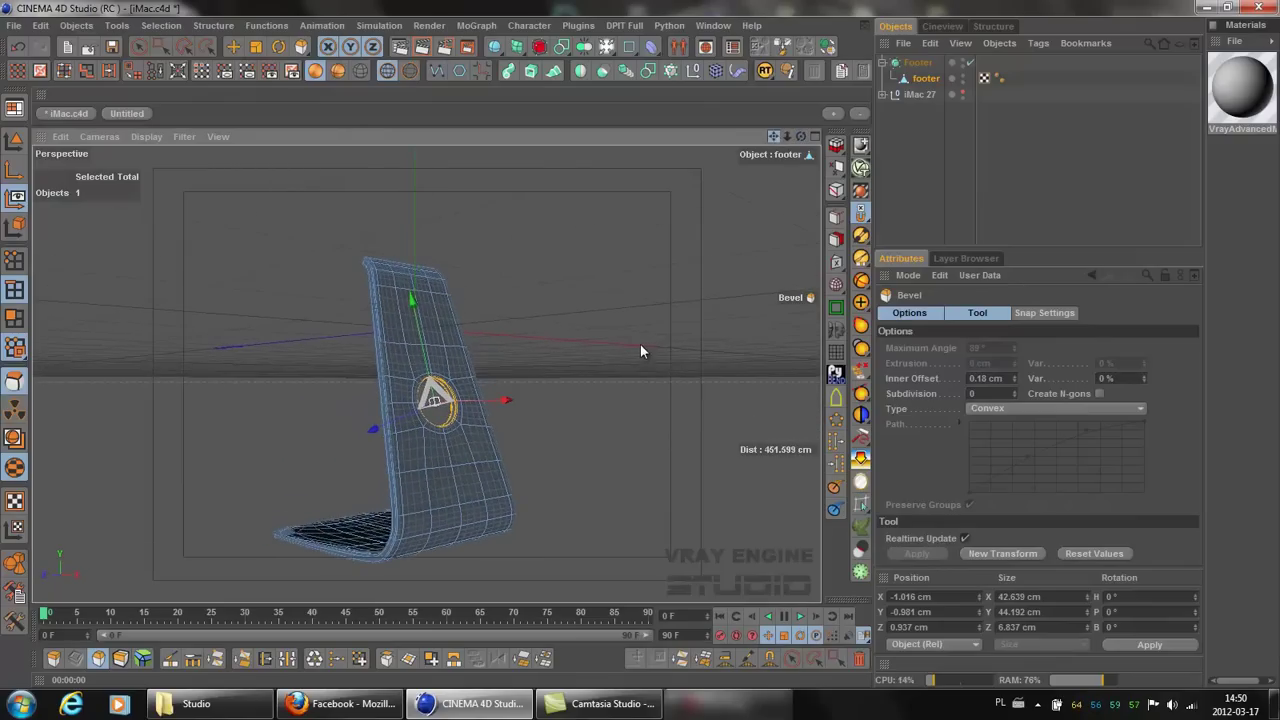
click(953, 92)
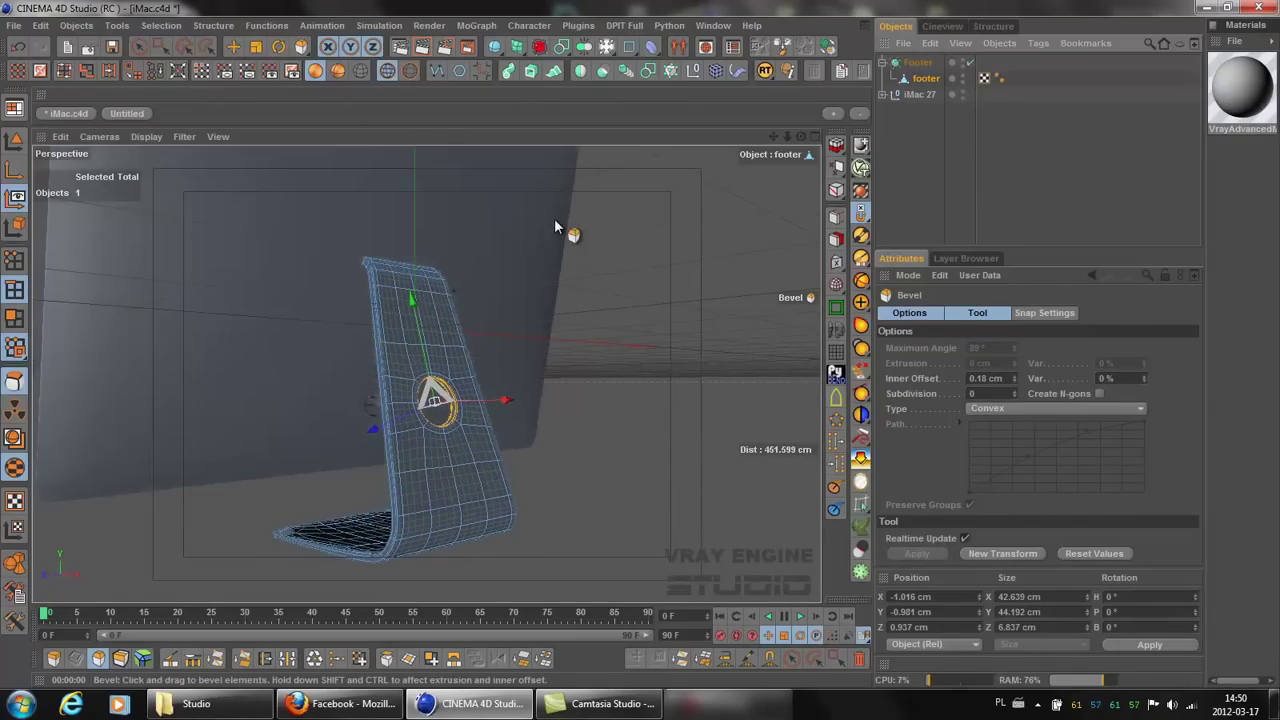
scroll(554, 218, down, 2)
click(139, 47)
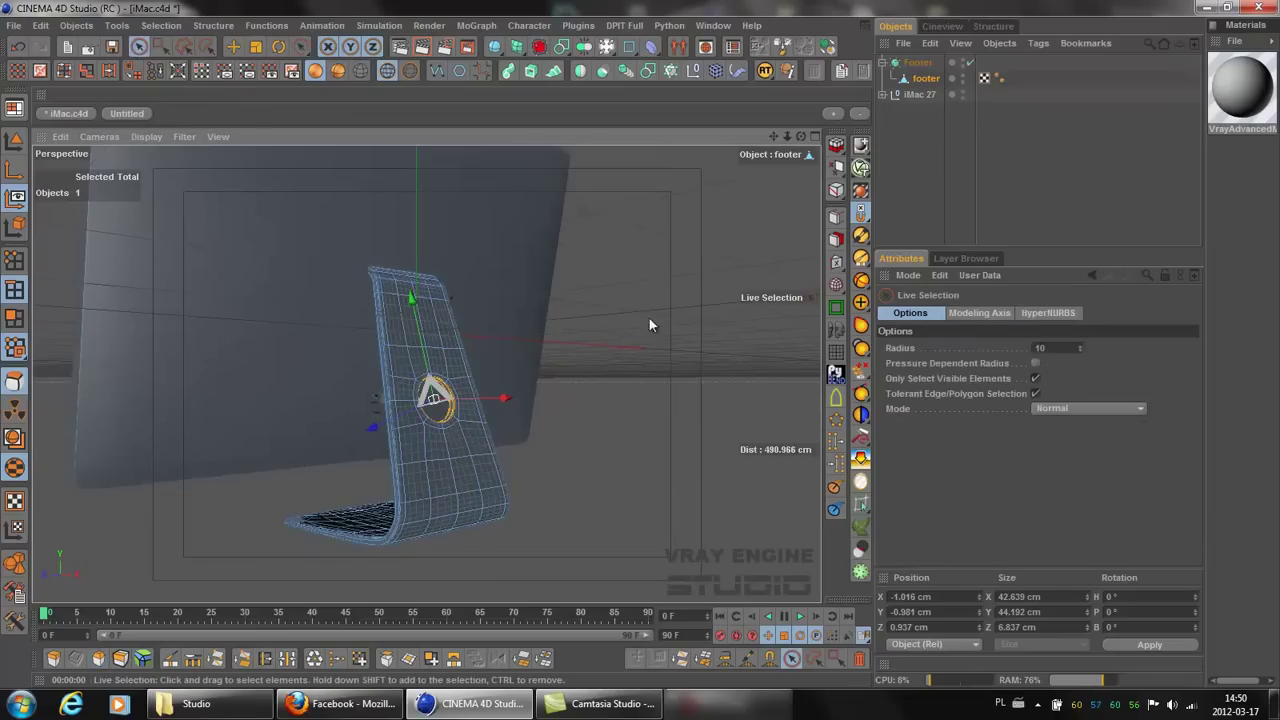
click(936, 197)
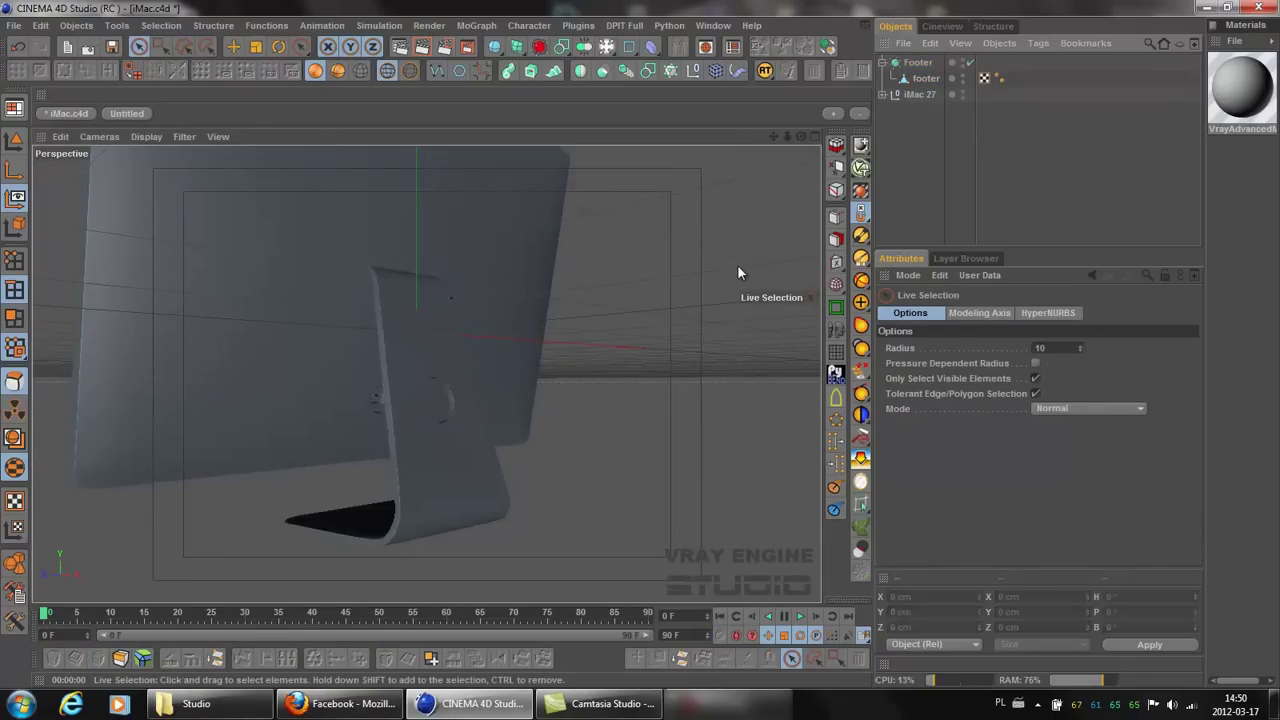
alt+drag(640, 344, 642, 343)
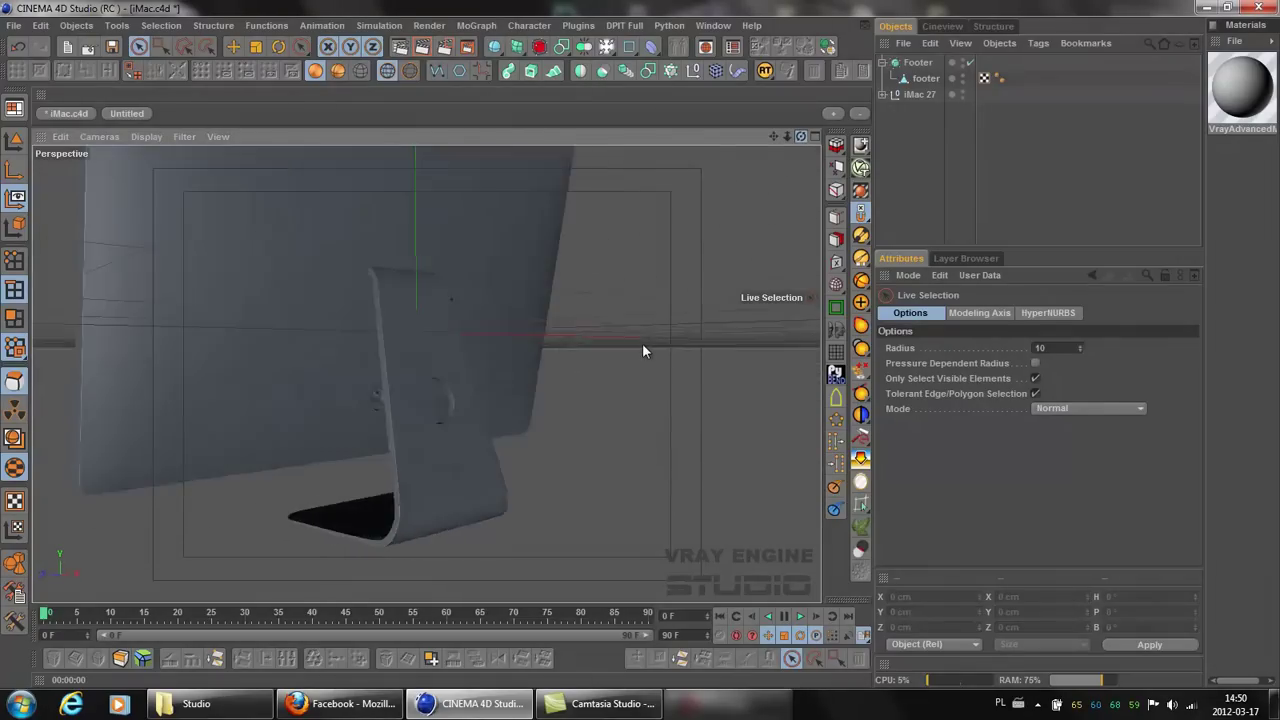
Step: Maximise the Front view from the four-view layout, zoom in, hide iMac 27, and select footer
click(815, 137)
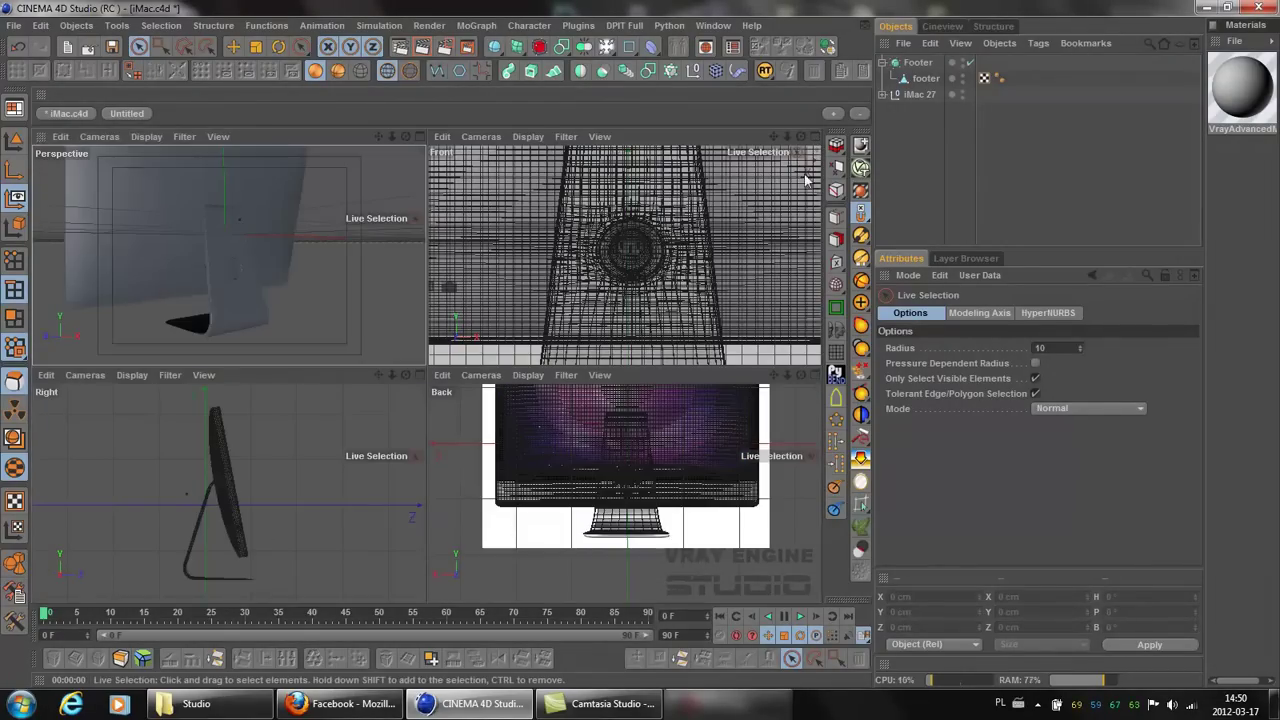
middle_click(591, 334)
scroll(580, 332, up, 3)
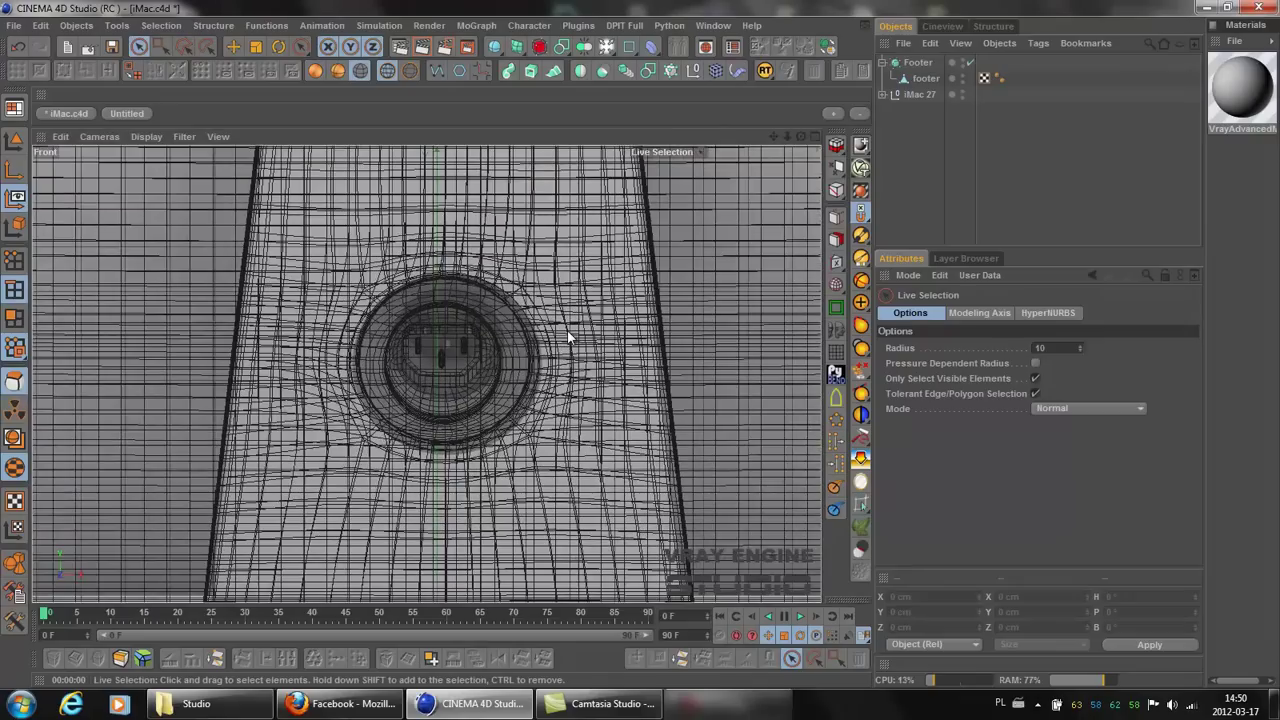
scroll(567, 330, up, 3)
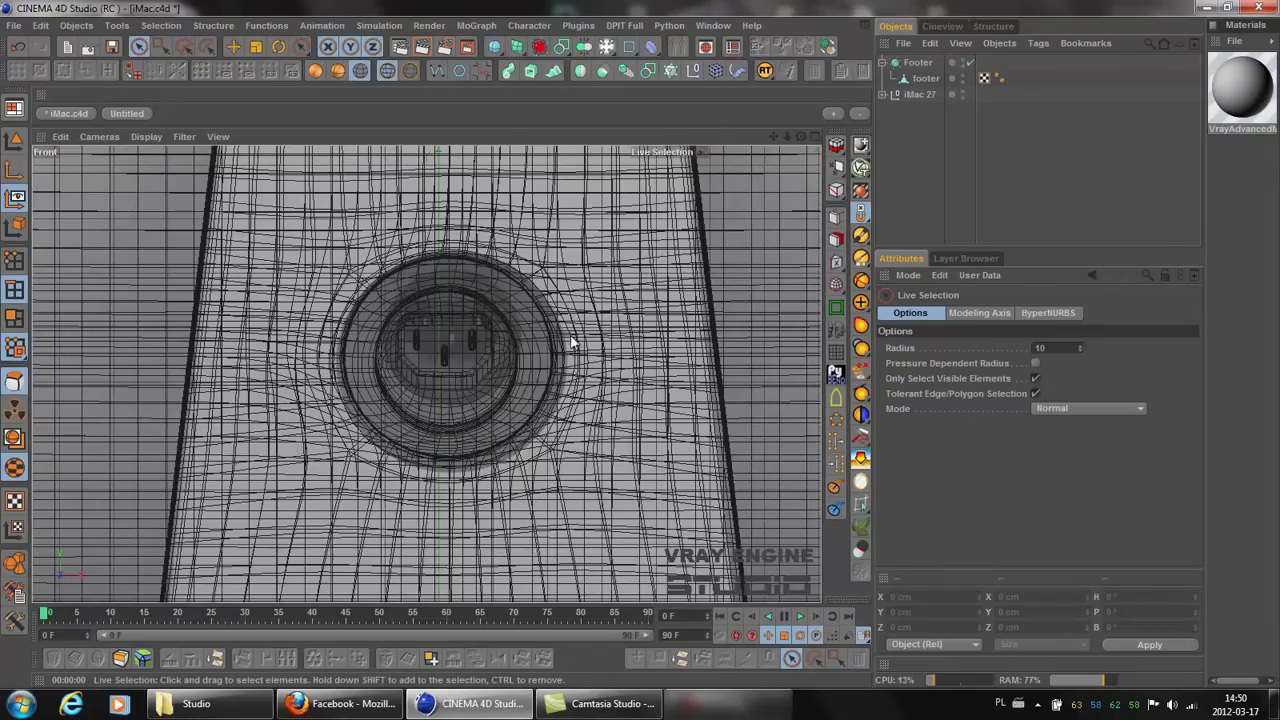
click(963, 92)
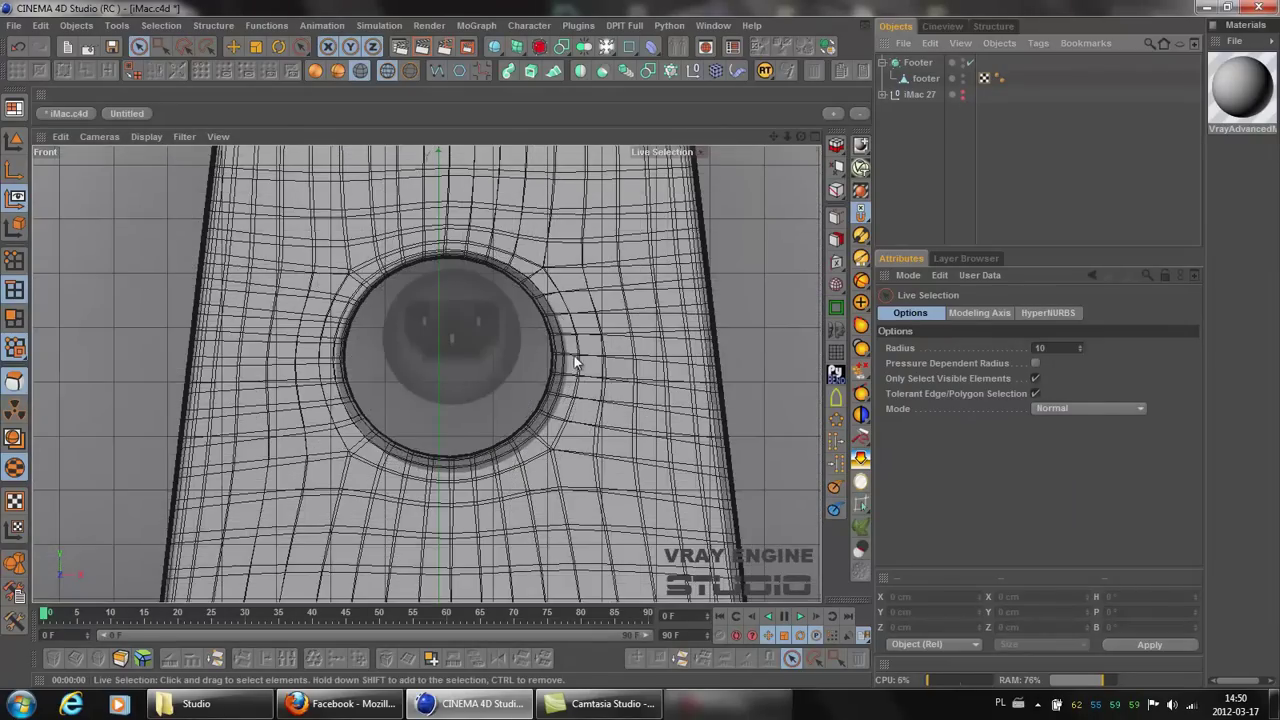
scroll(589, 363, up, 1)
scroll(571, 362, up, 1)
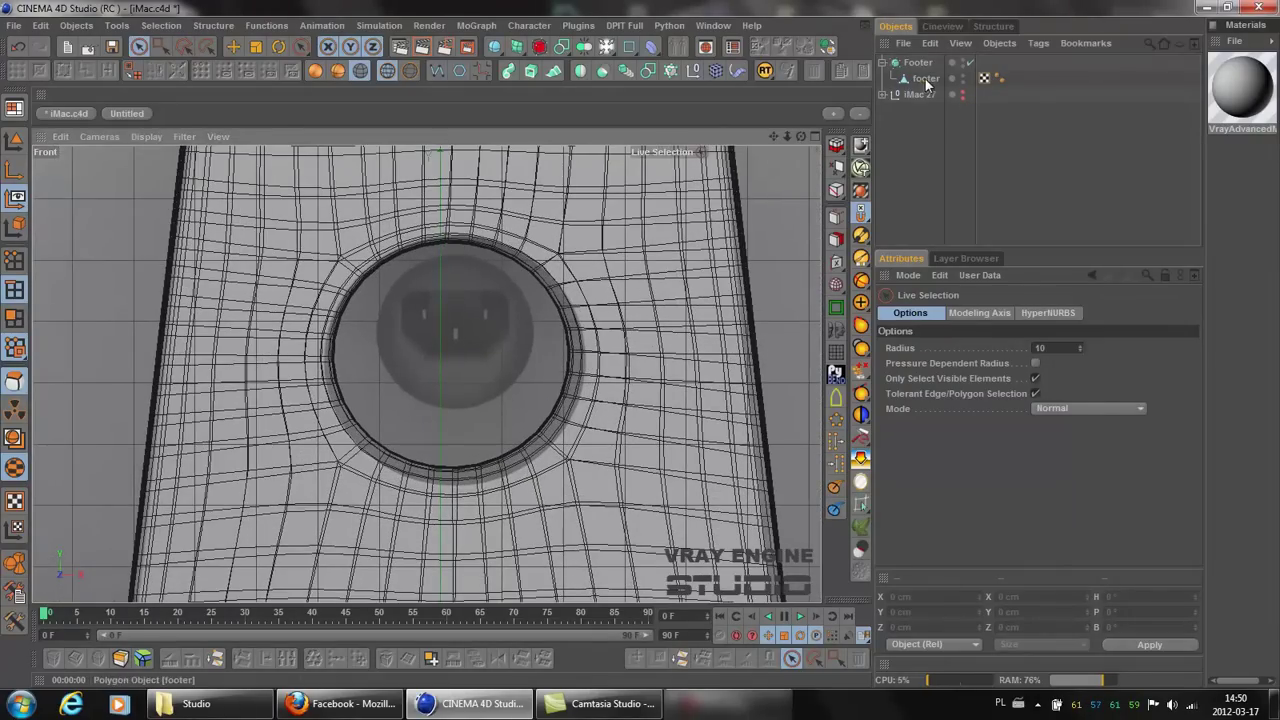
click(922, 78)
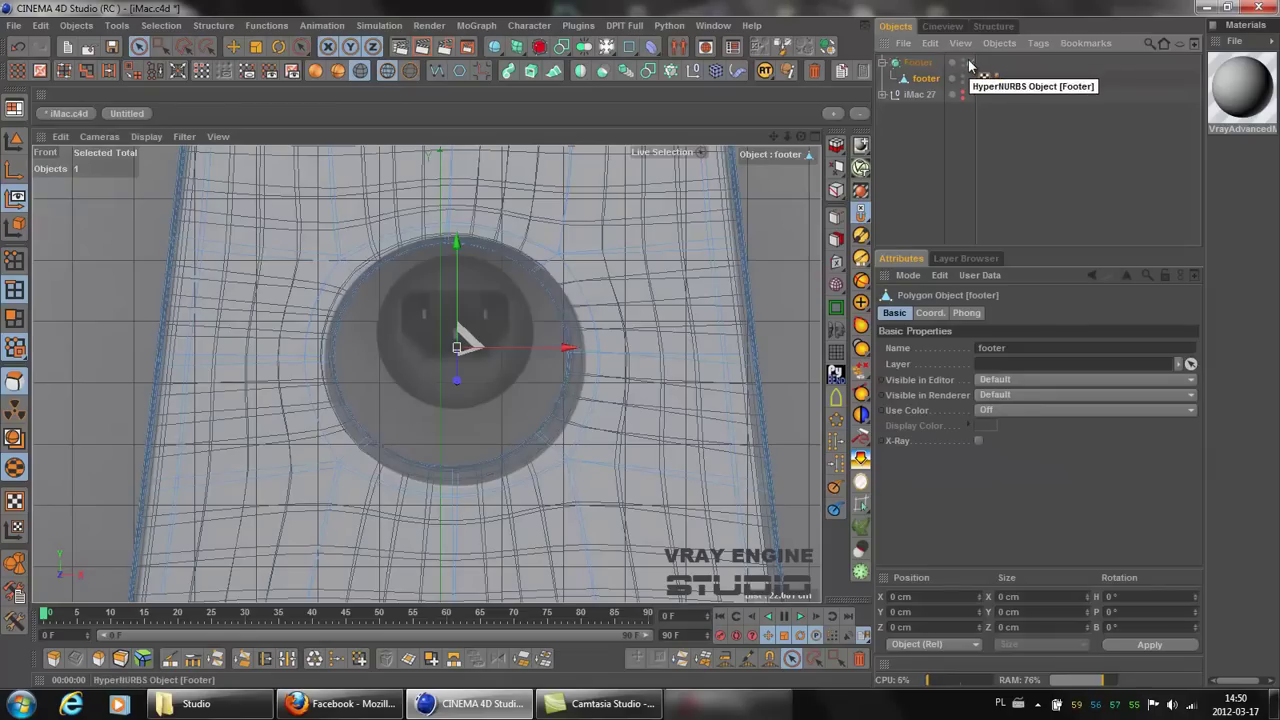
scroll(360, 335, down, 2)
Step: In Point mode, lasso-select the 58 points ringing the cable hole, including hidden ones
click(18, 258)
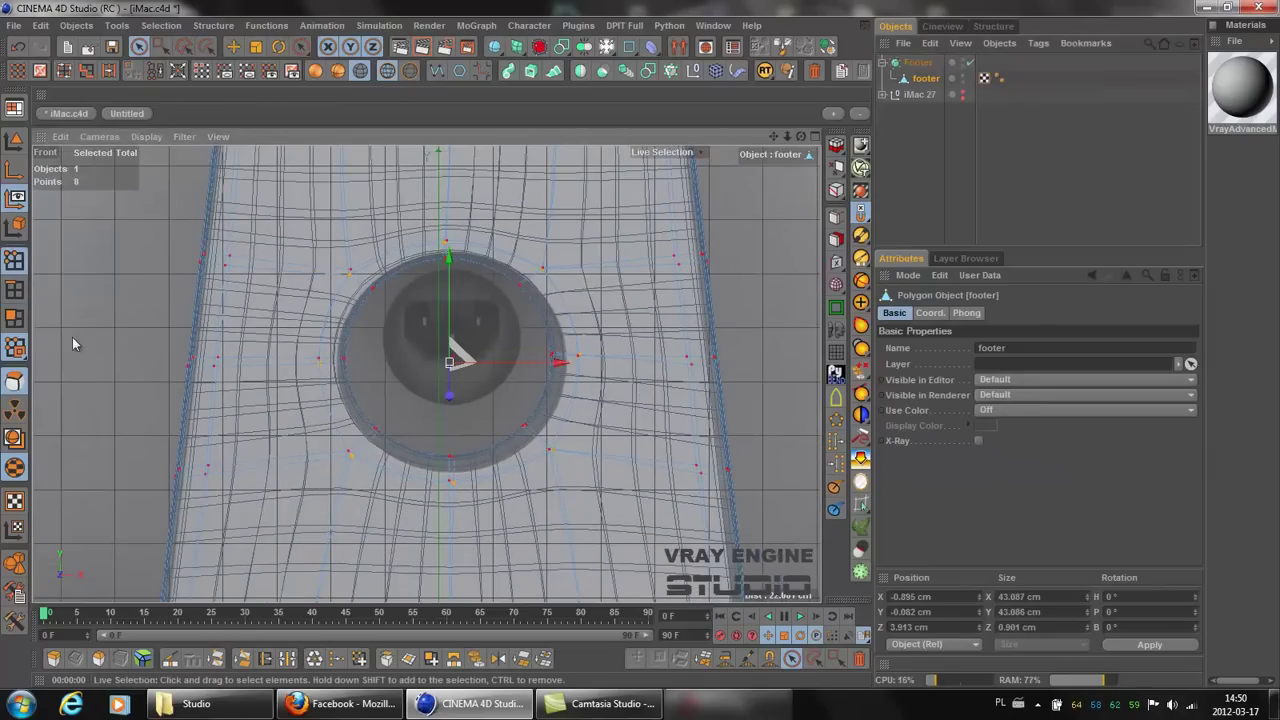
scroll(244, 400, down, 1)
key(8)
drag(297, 290, 497, 241)
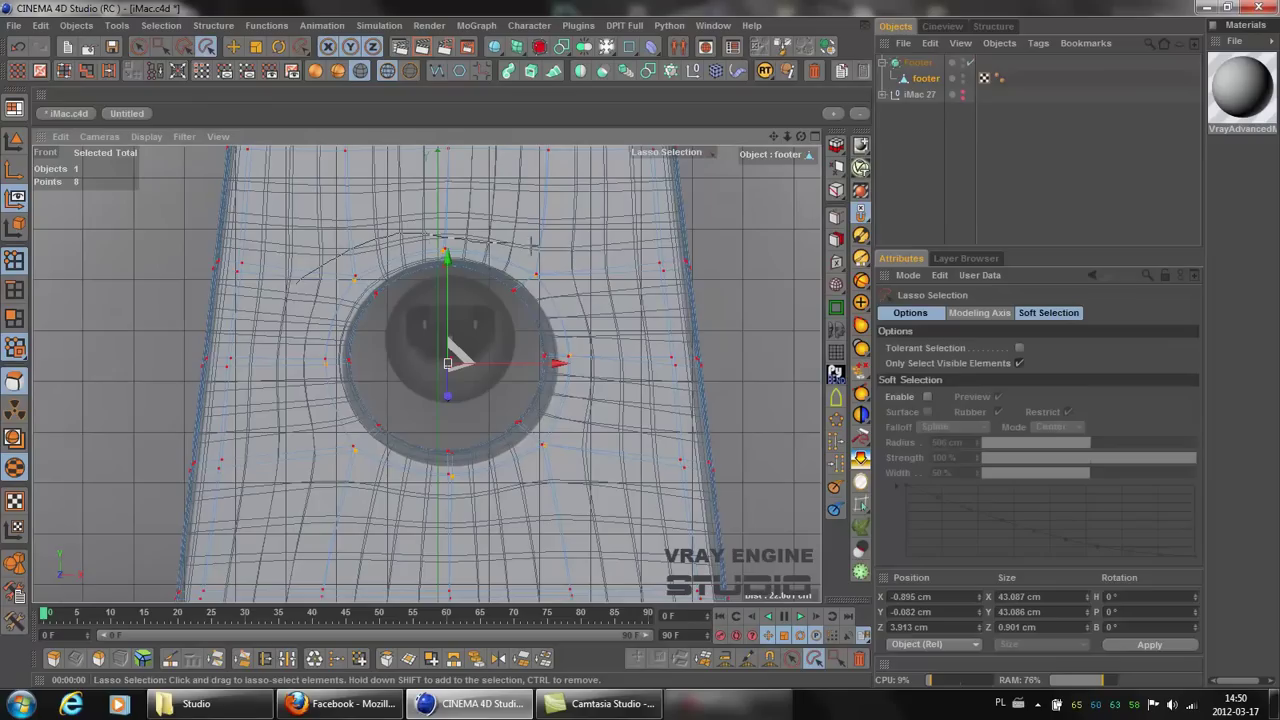
drag(590, 292, 600, 400)
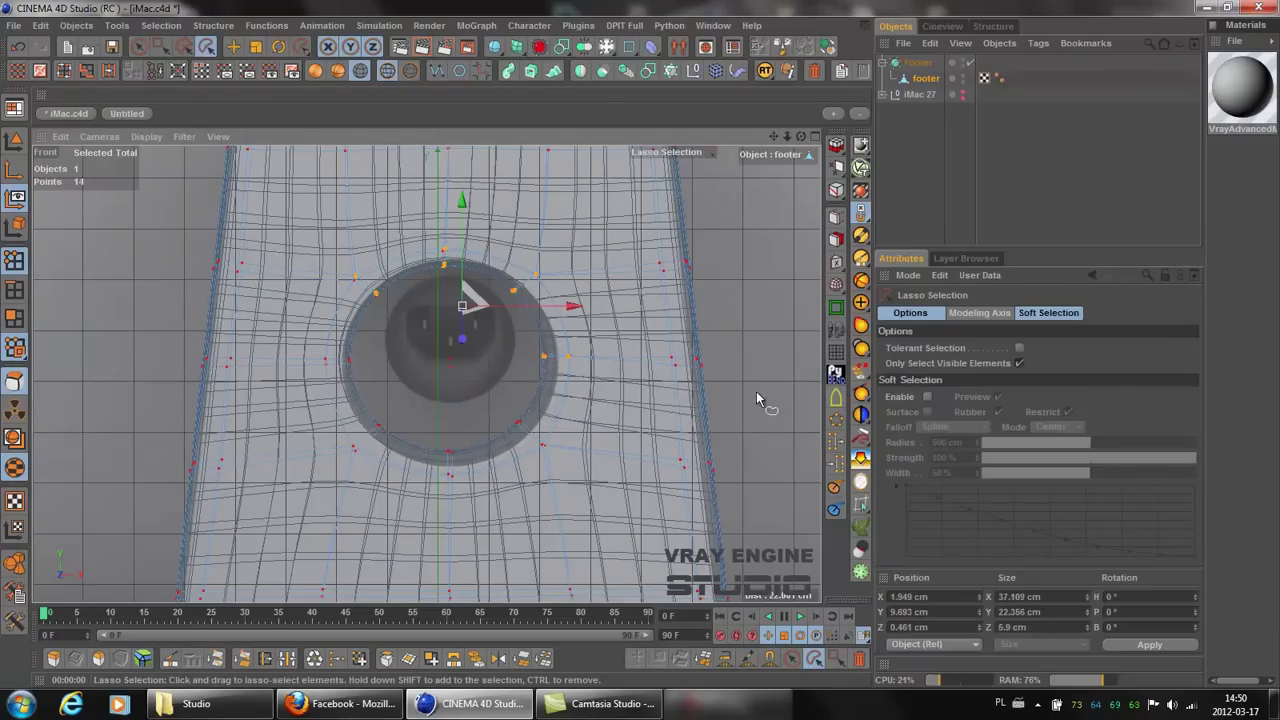
click(1019, 363)
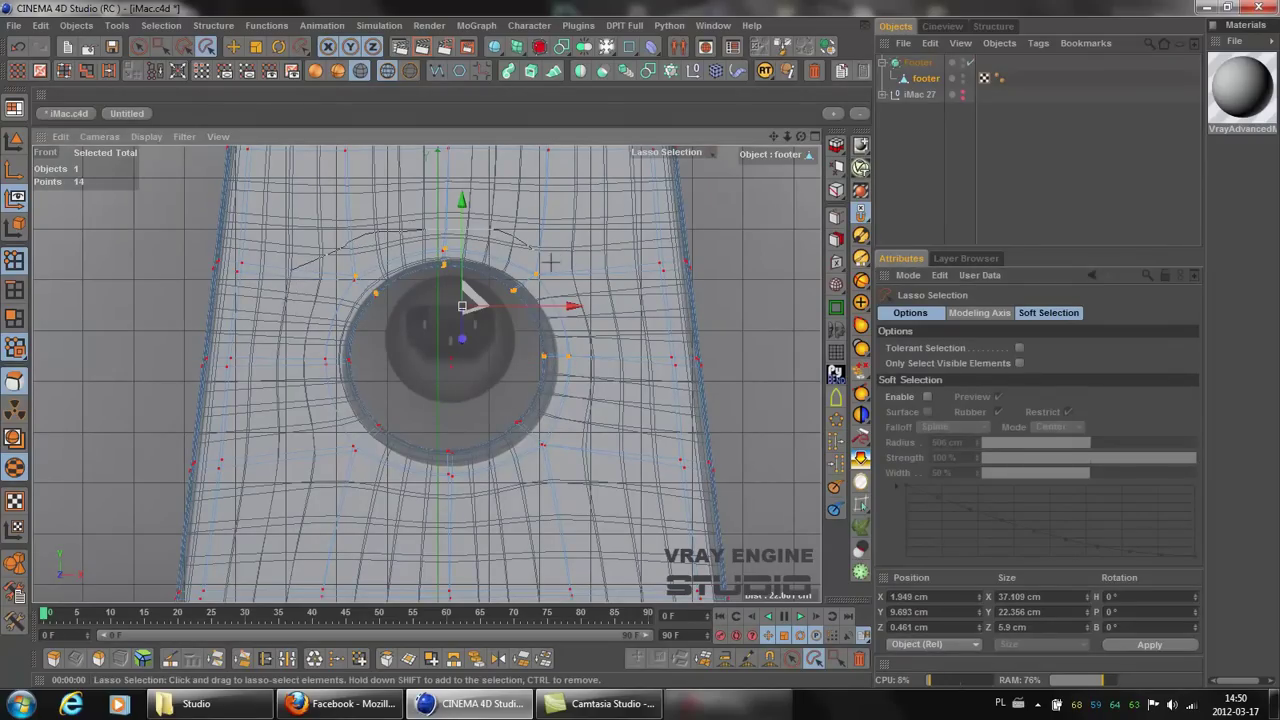
drag(307, 370, 306, 362)
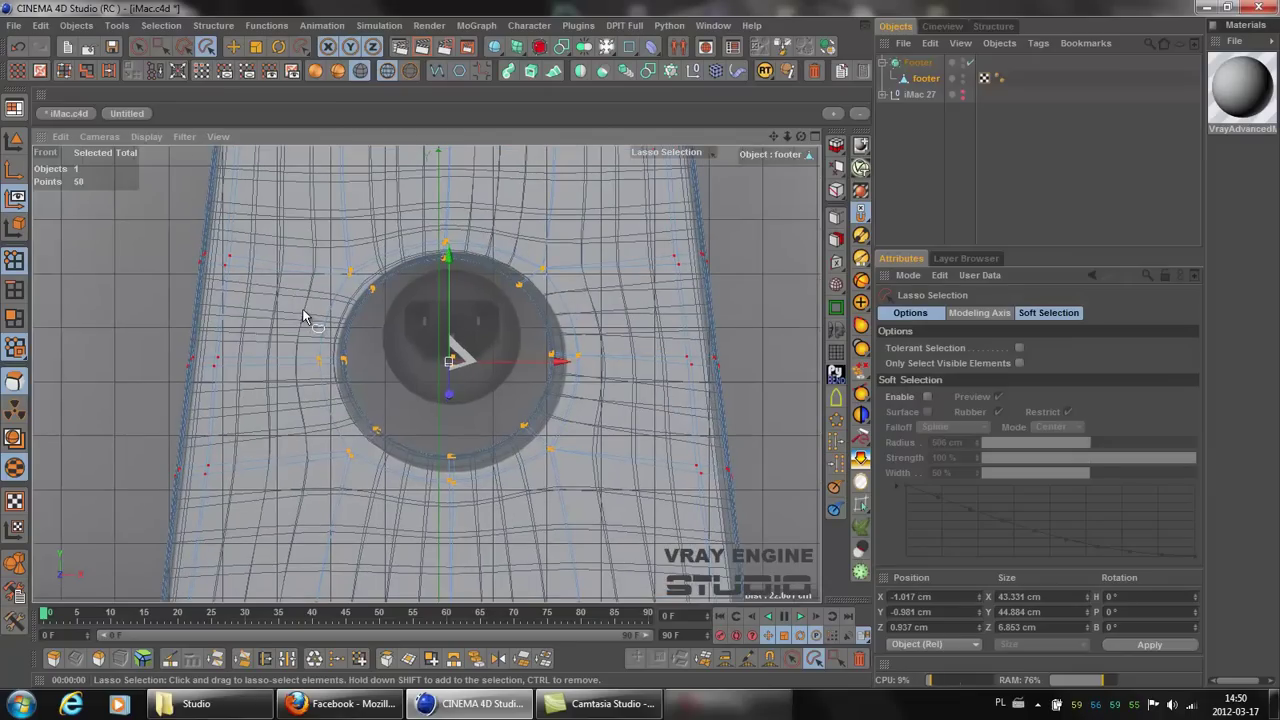
scroll(305, 316, up, 1)
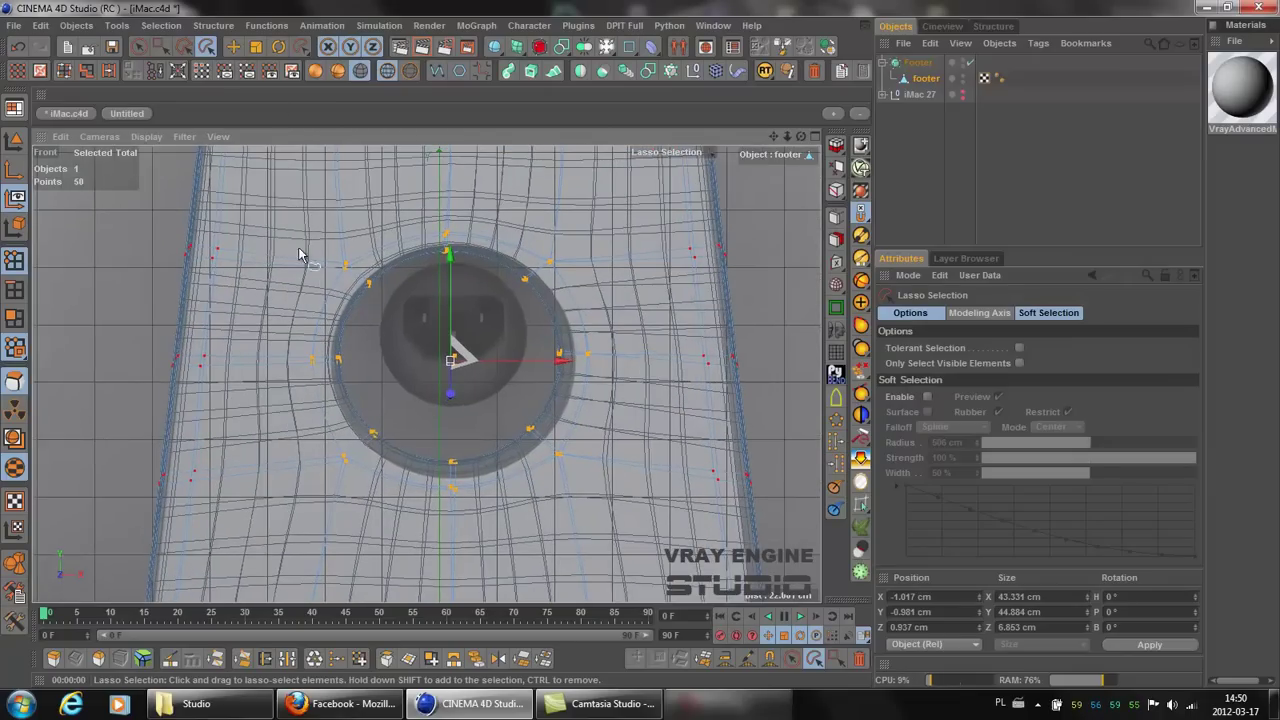
Step: Scale the point ring to 47.9 × 50.1 cm and move it down and right to re-centre it
click(257, 50)
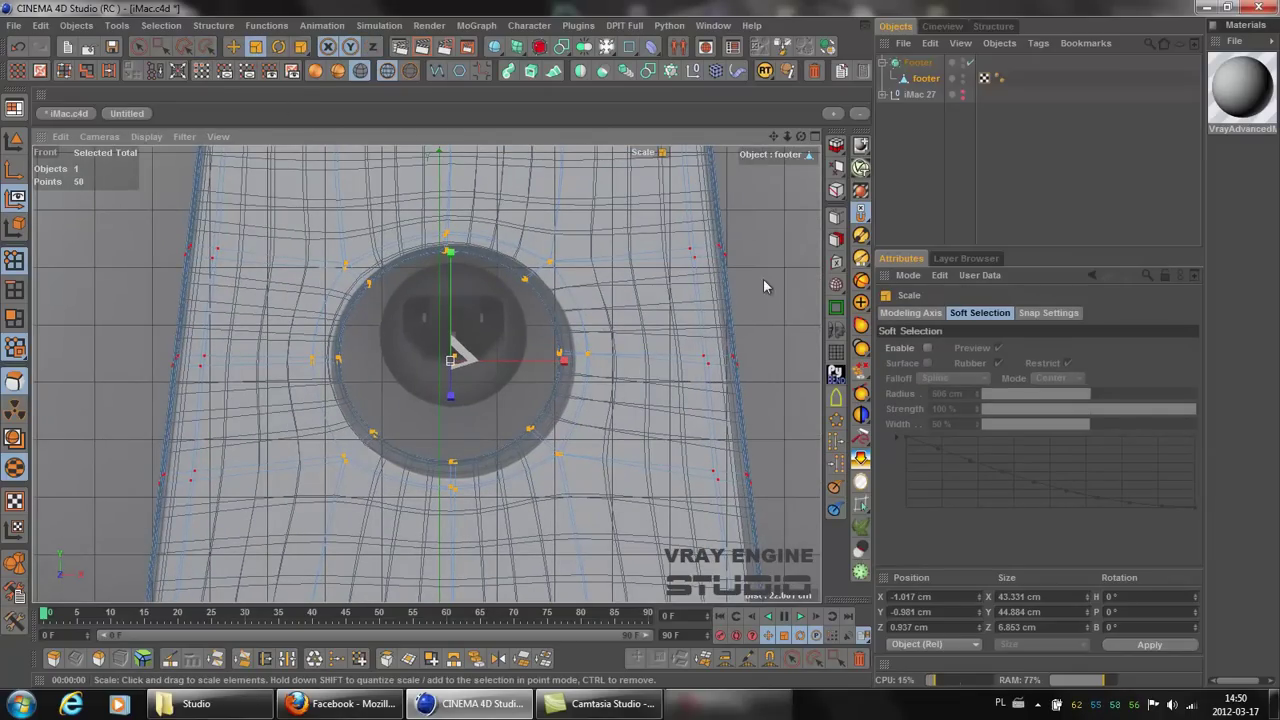
drag(643, 354, 646, 351)
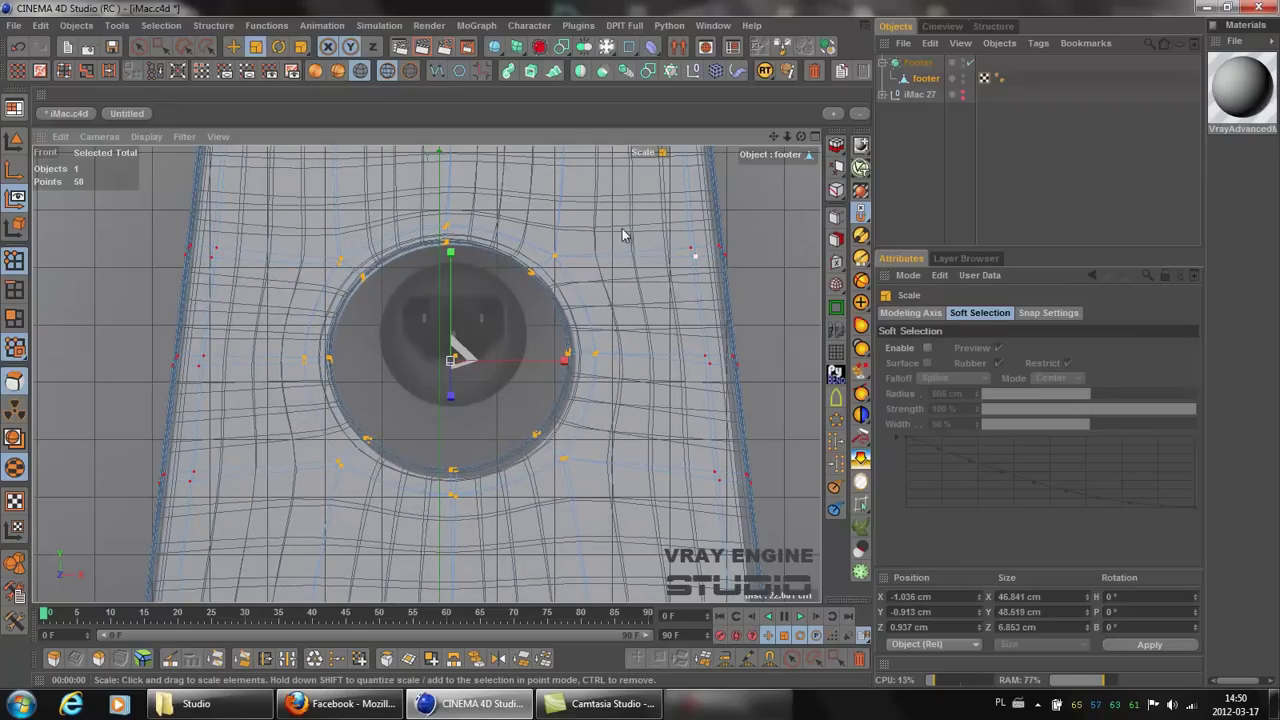
click(240, 47)
drag(451, 258, 643, 352)
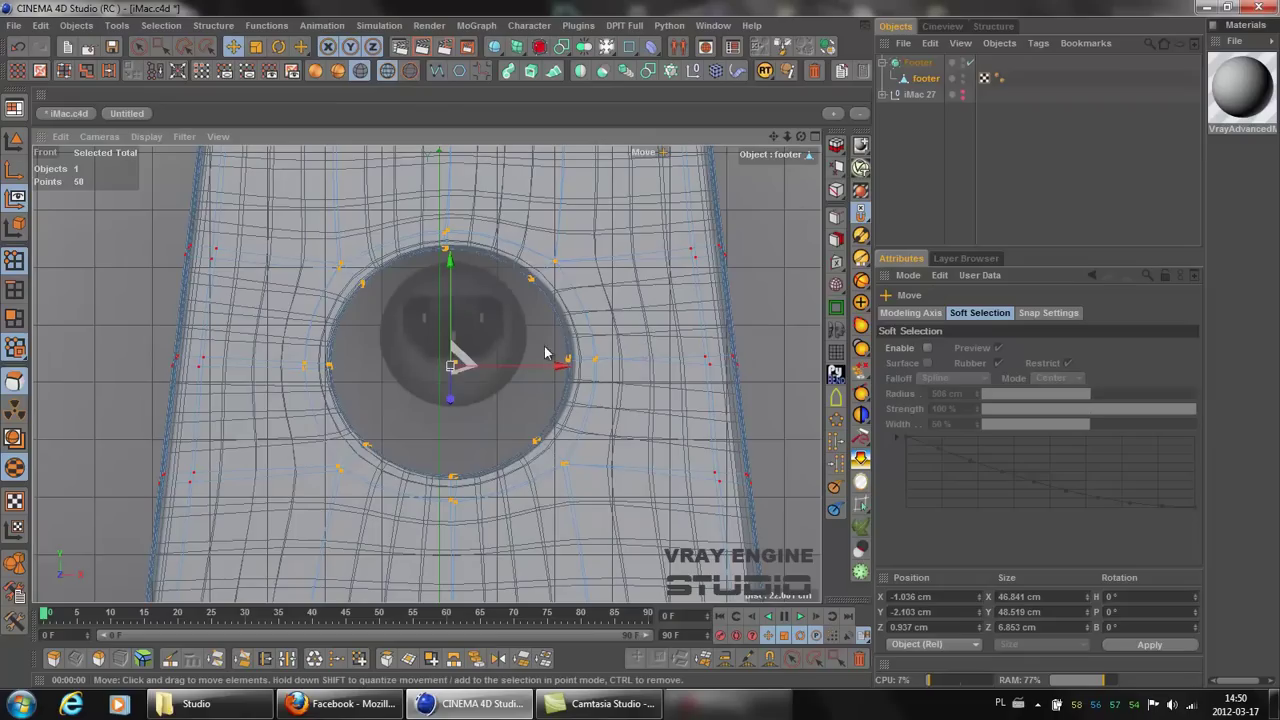
click(256, 47)
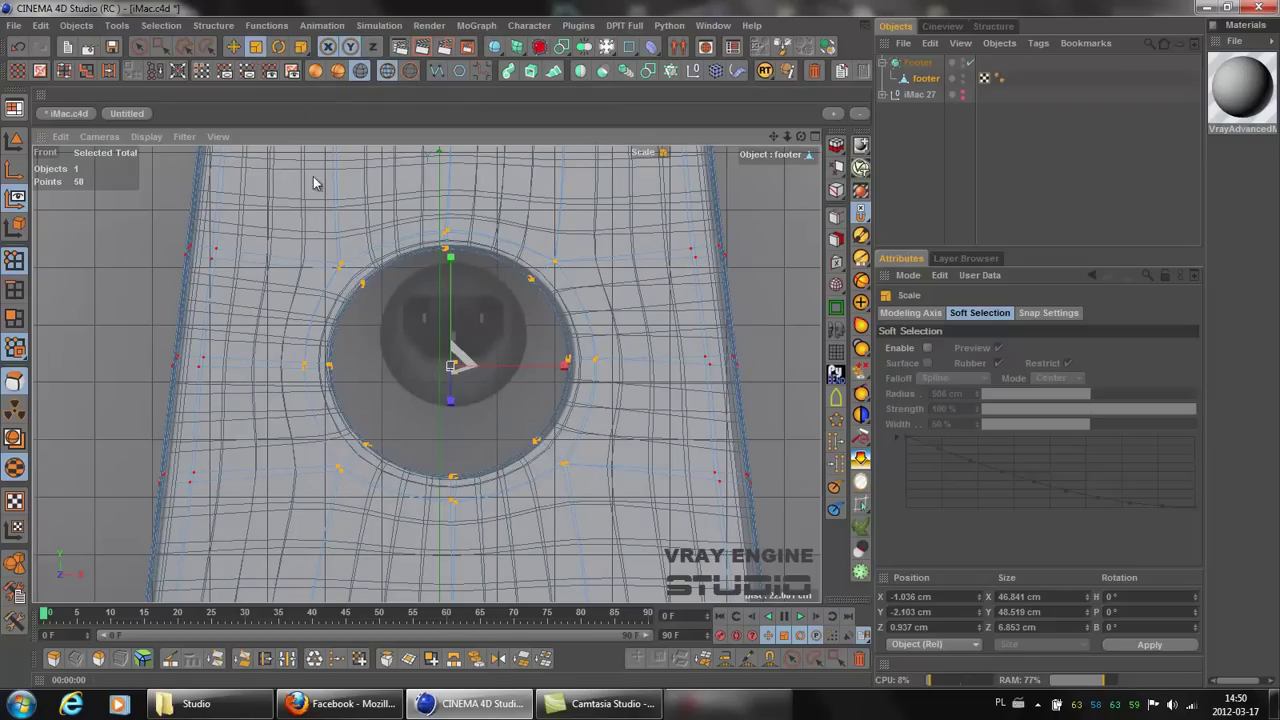
drag(646, 351, 643, 351)
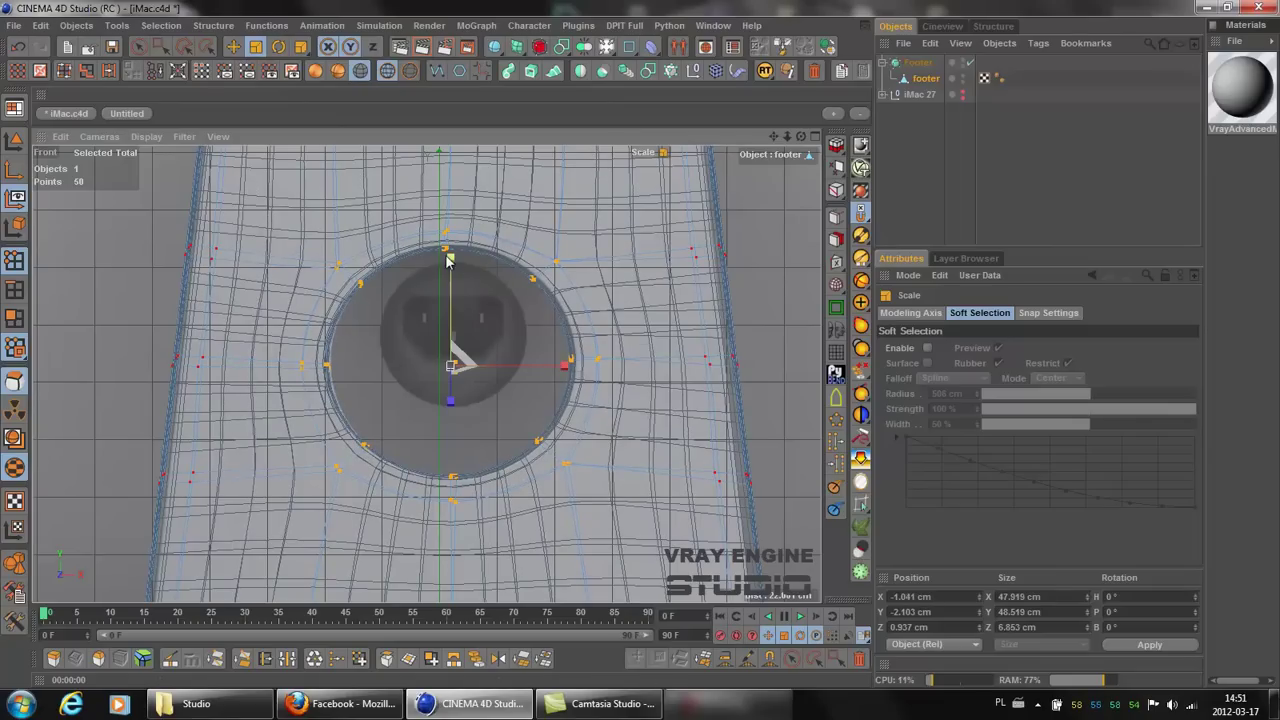
drag(455, 260, 643, 351)
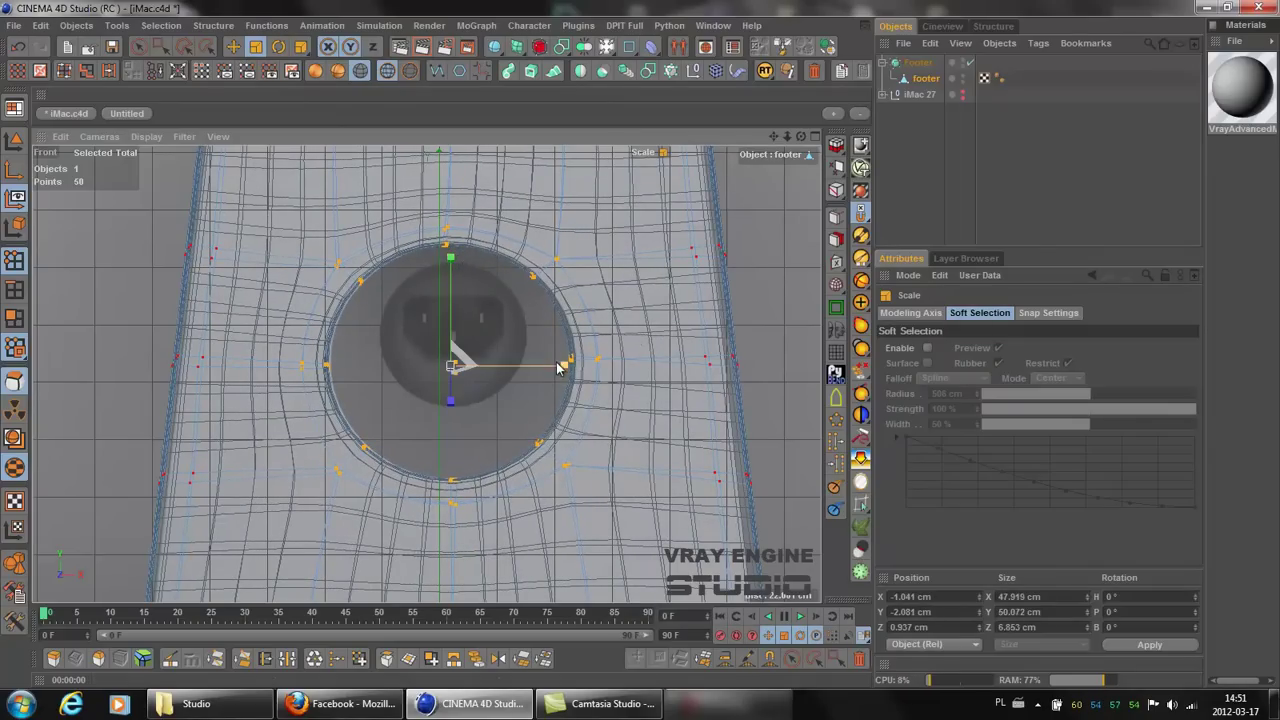
key(e)
drag(558, 365, 643, 350)
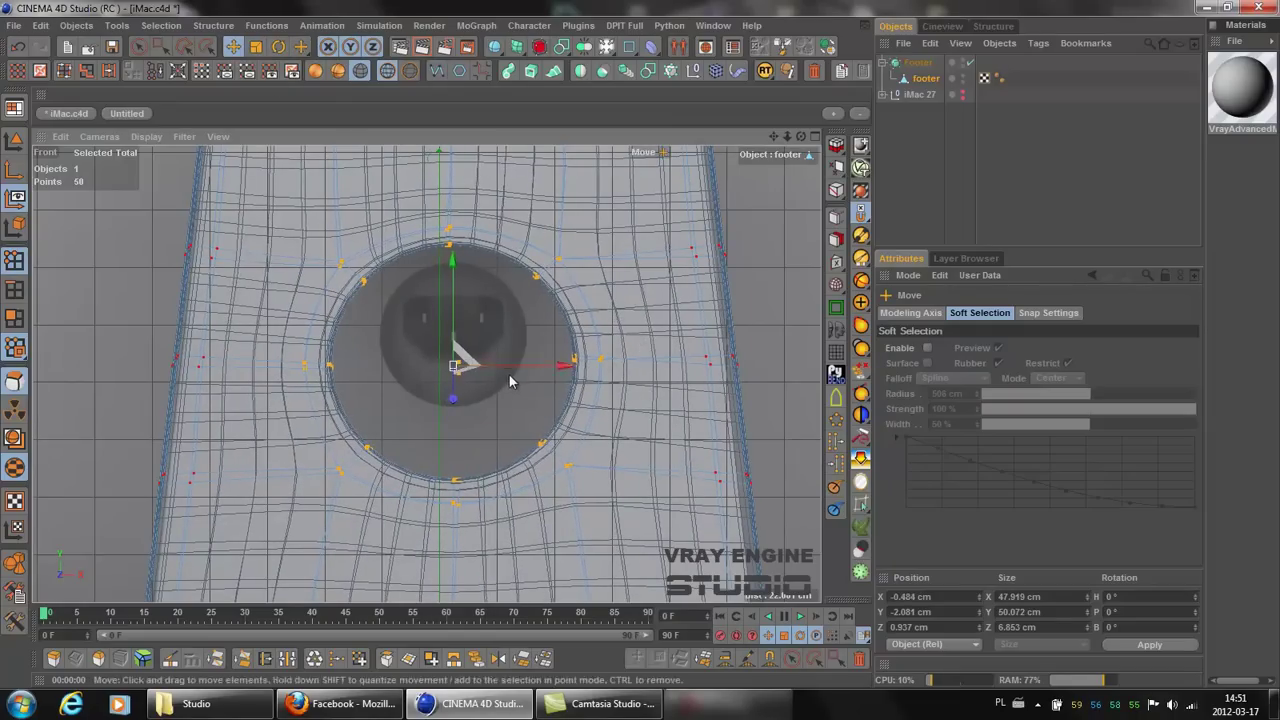
scroll(505, 374, down, 2)
scroll(497, 375, down, 2)
scroll(510, 370, down, 2)
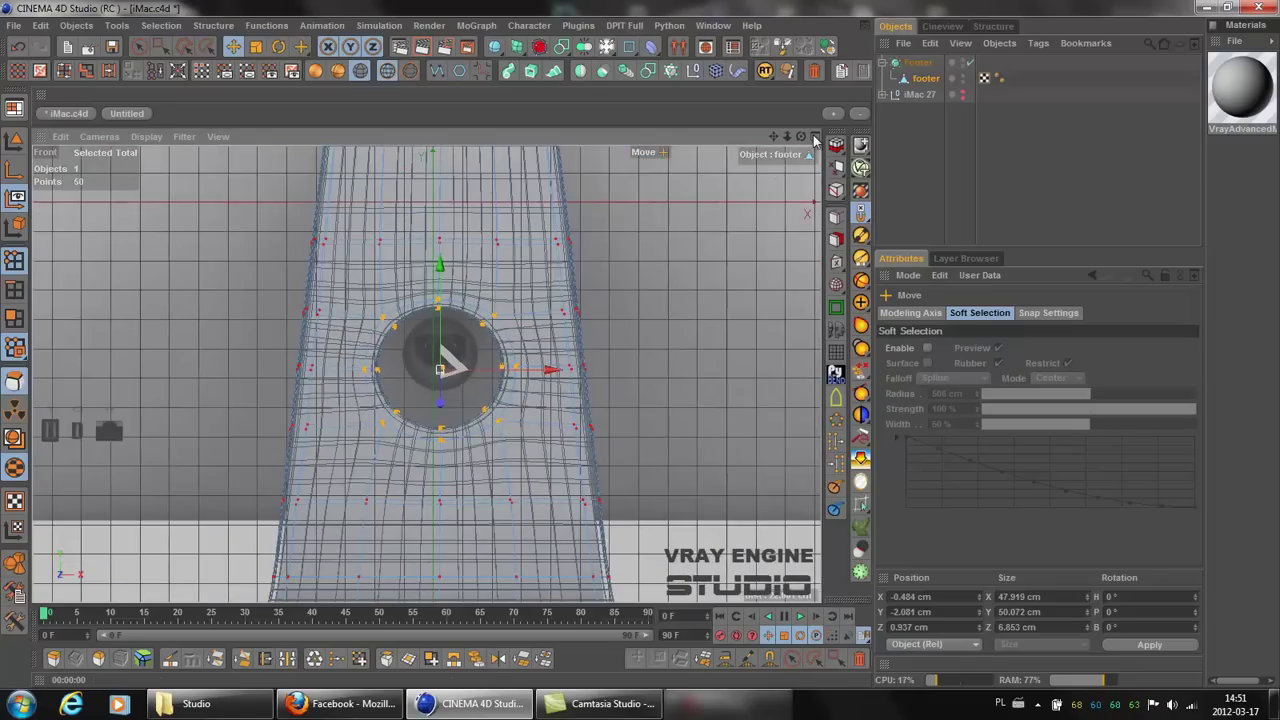
Step: Maximise the Perspective view, return to Model mode, unhide iMac 27, and render the monitor with stand
middle_click(538, 360)
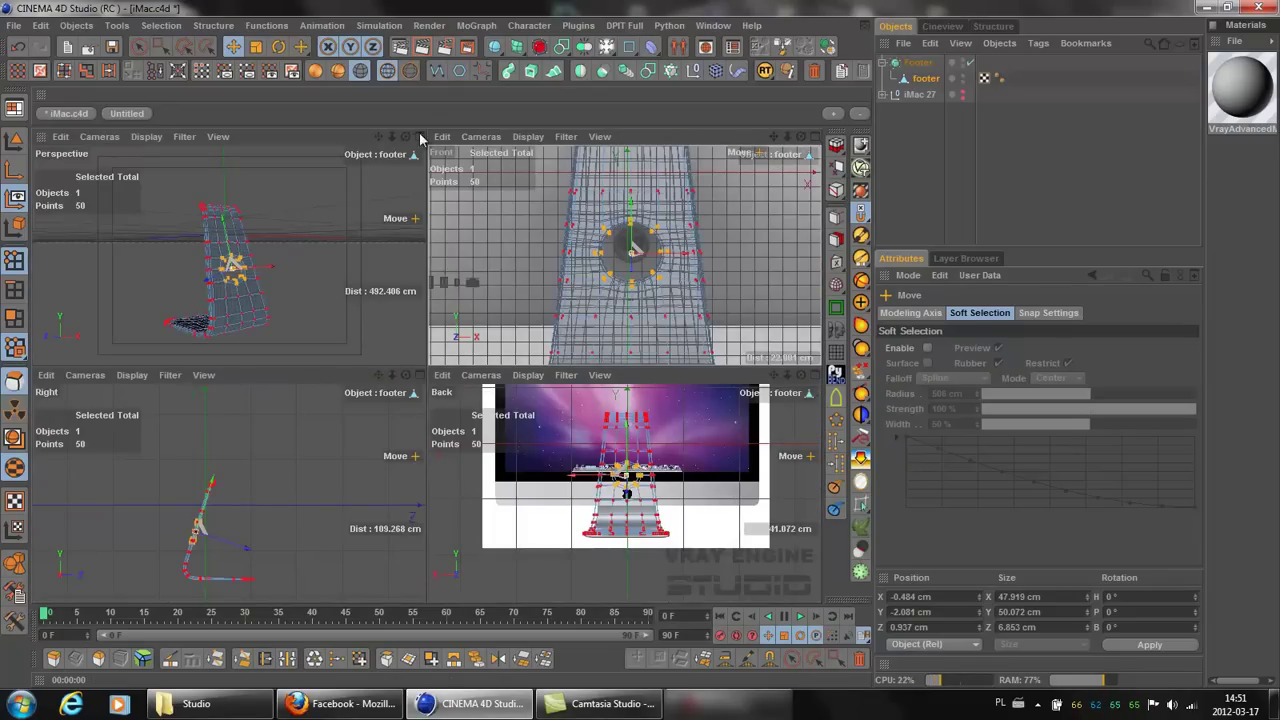
middle_click(379, 189)
scroll(365, 289, down, 2)
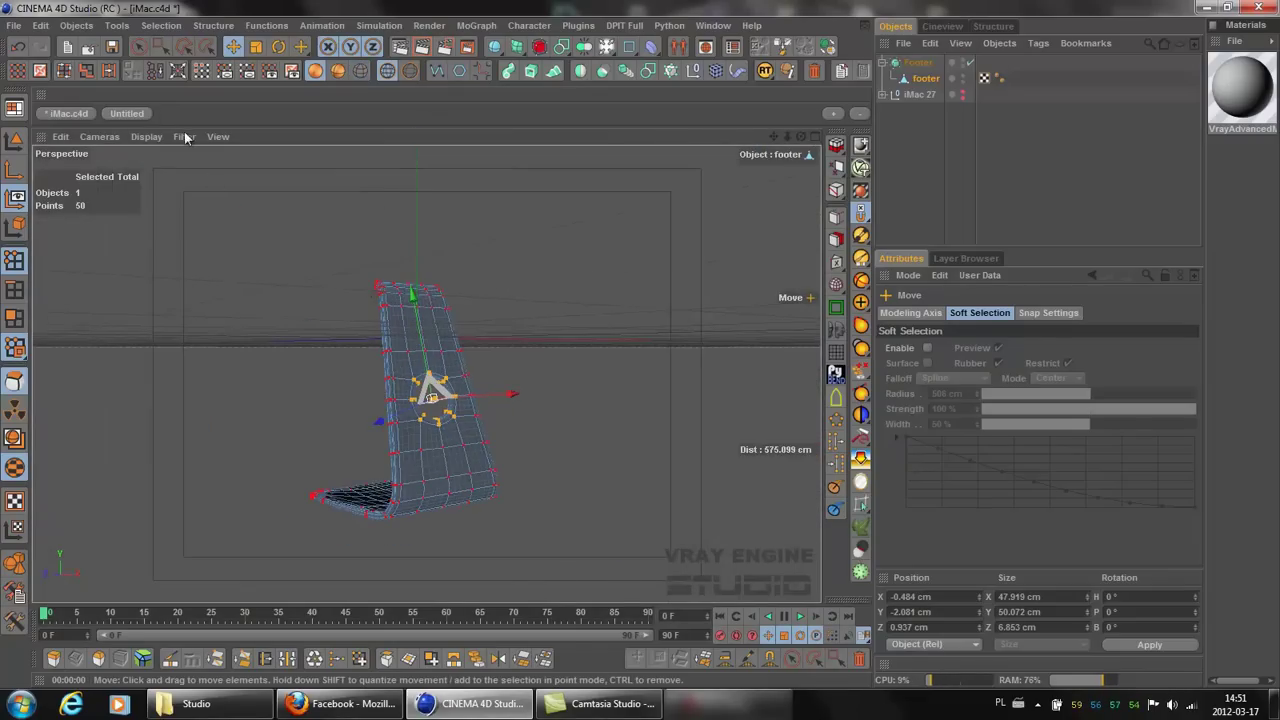
click(139, 46)
click(372, 422)
alt+drag(372, 422, 640, 344)
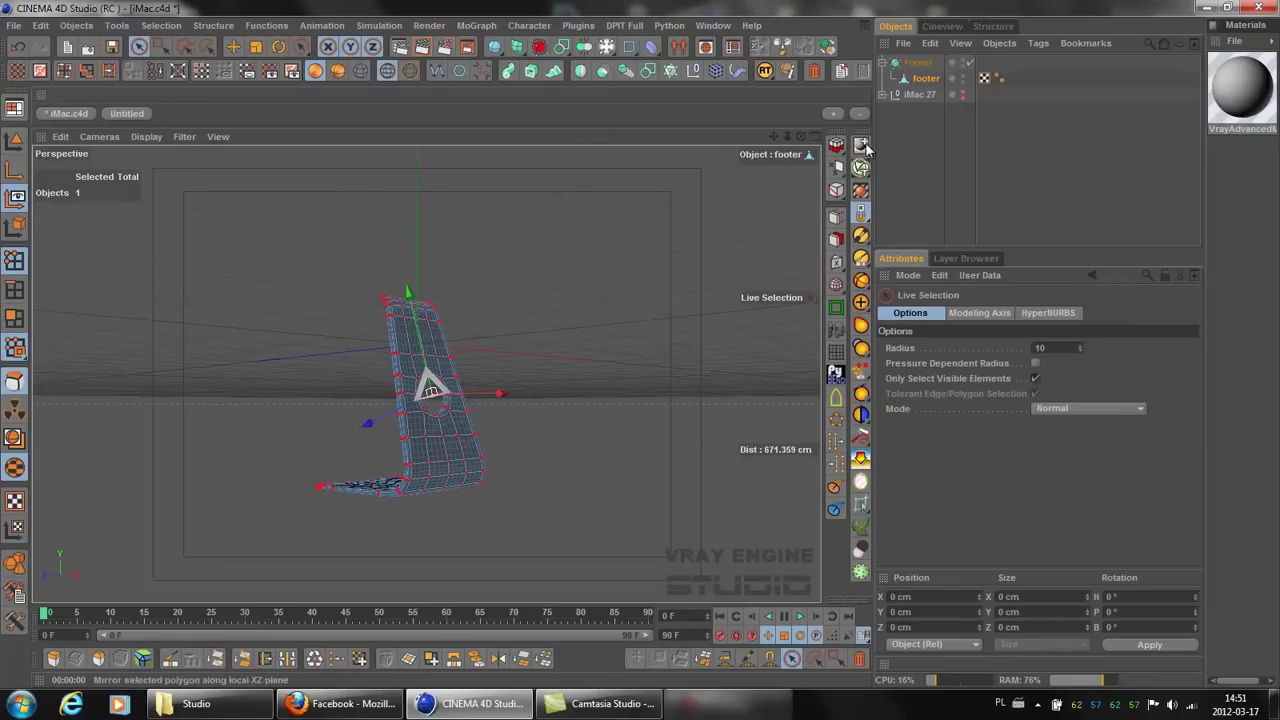
click(962, 92)
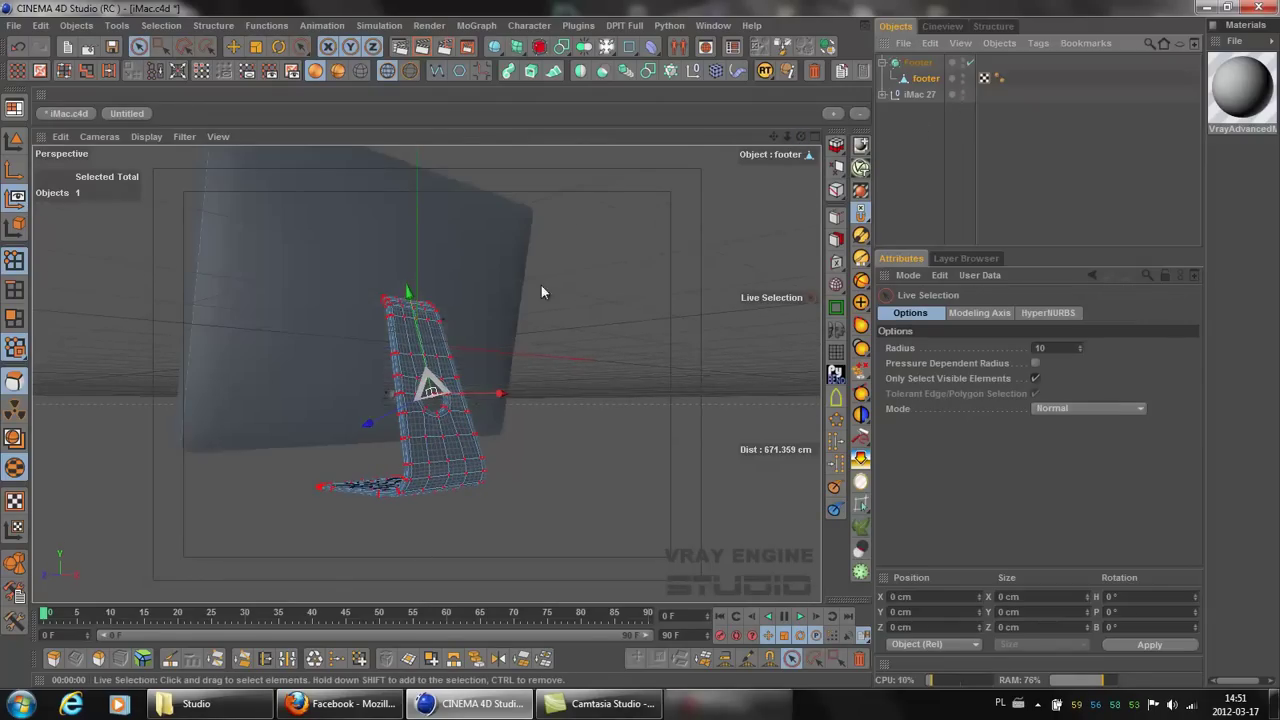
scroll(517, 303, up, 2)
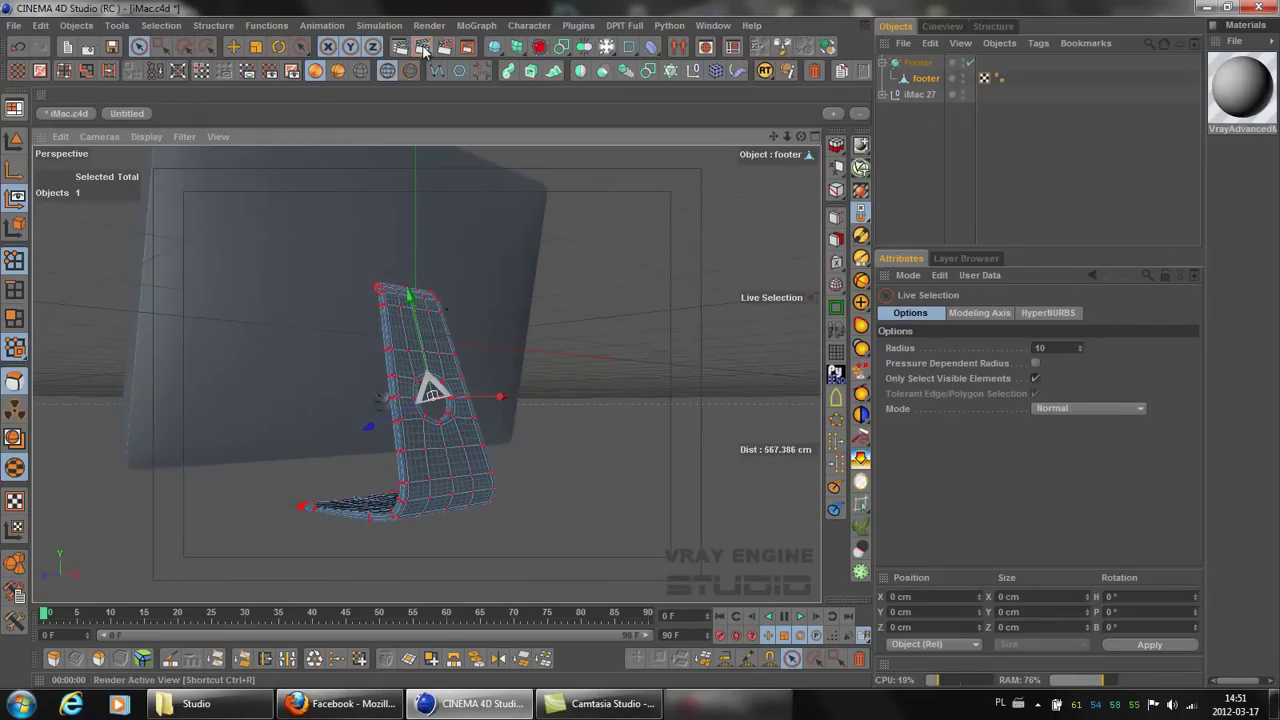
click(420, 46)
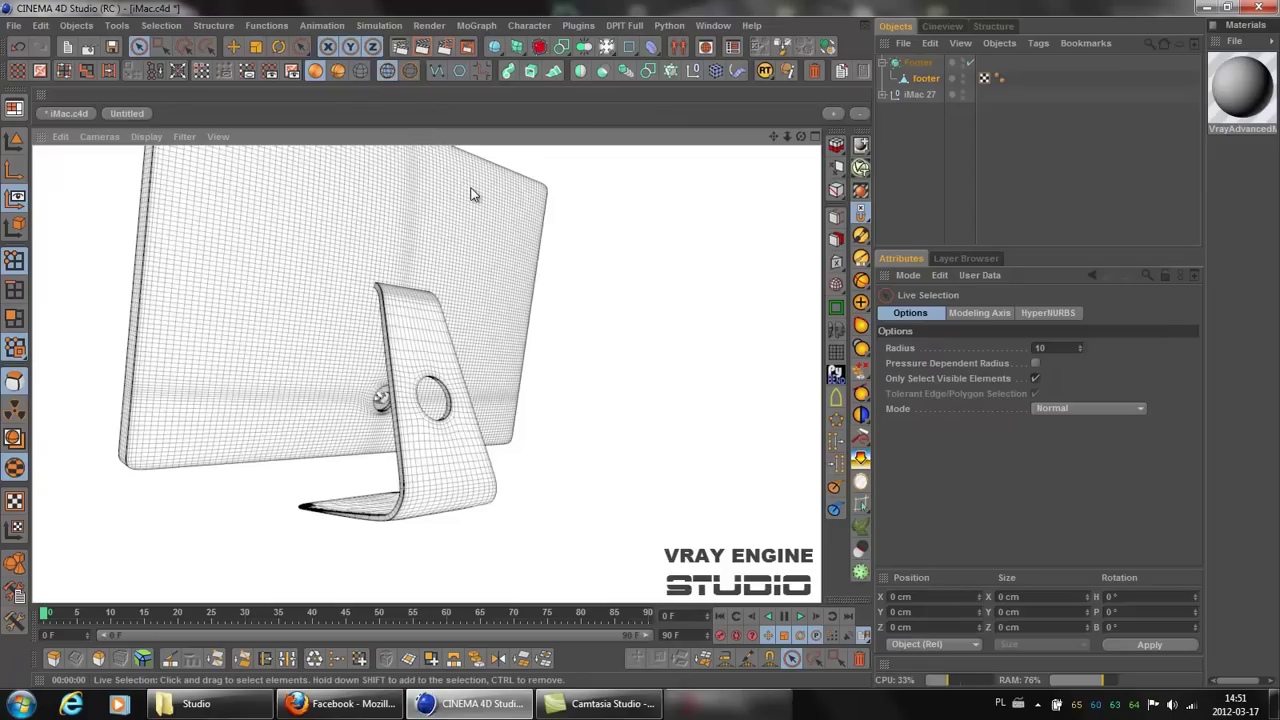